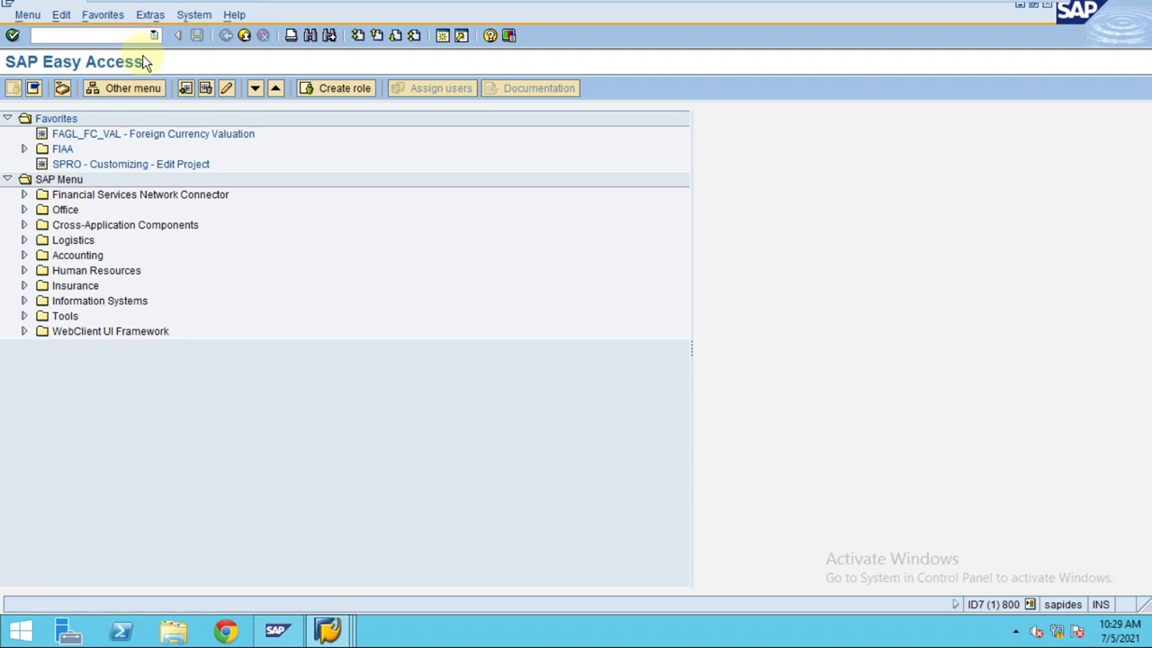
- Open MIRO - Logistics Invoice Verification under Logistics, Materials Management, Purchasing, Purchase Order, Follow-On Functions
click(24, 255)
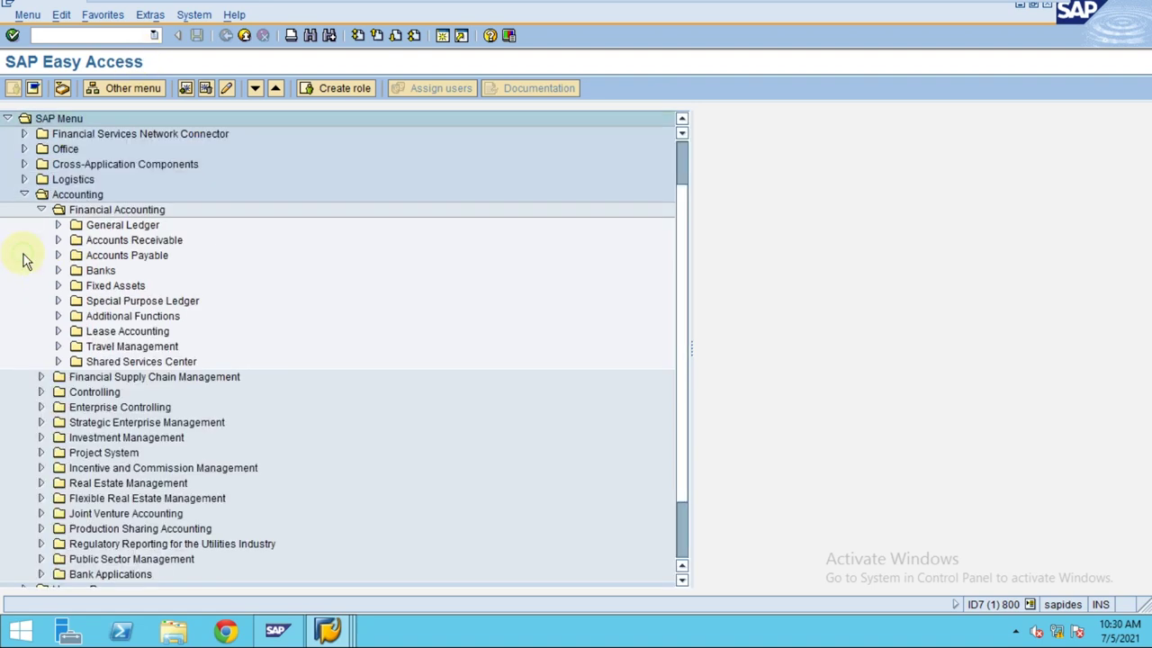
click(24, 196)
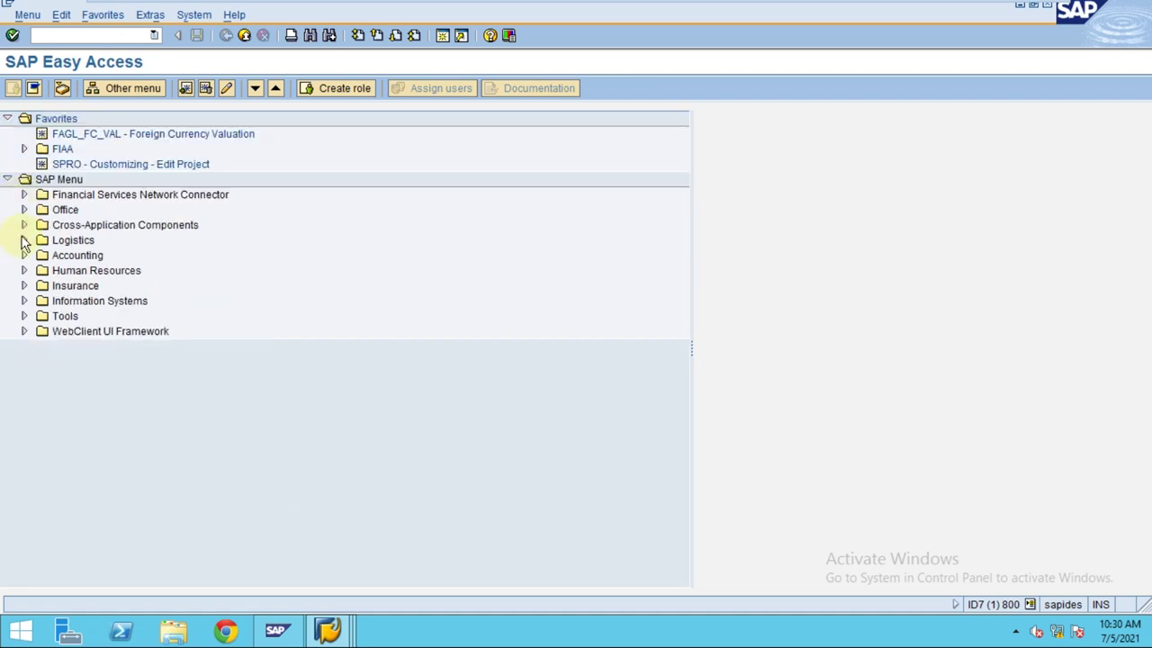
click(24, 240)
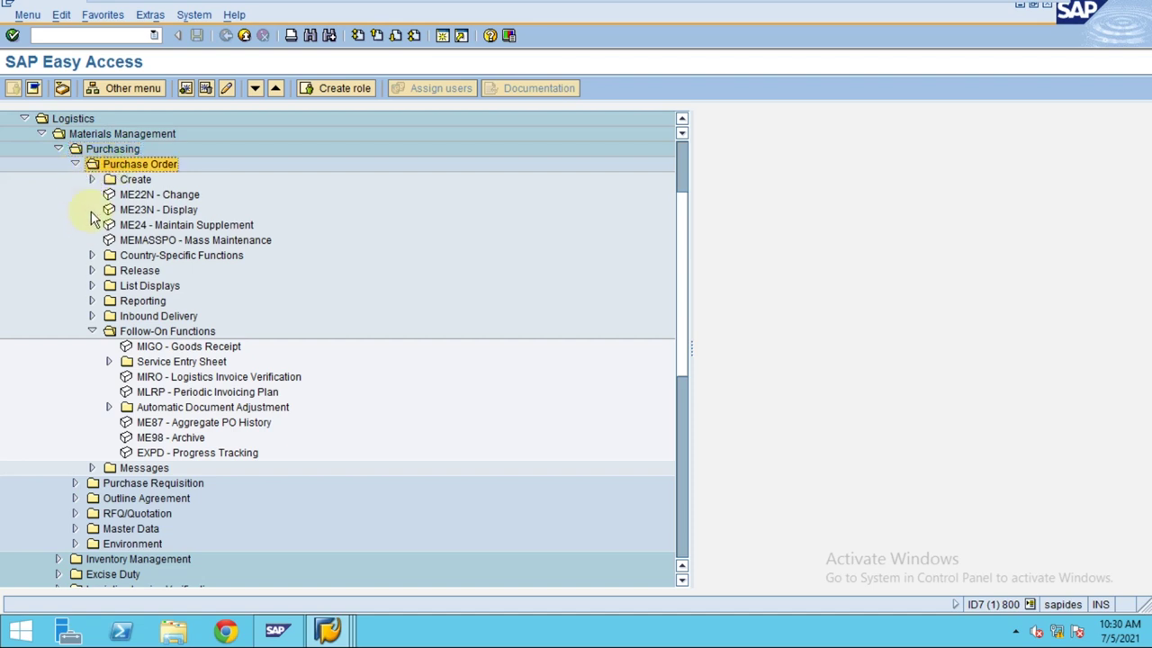
click(77, 165)
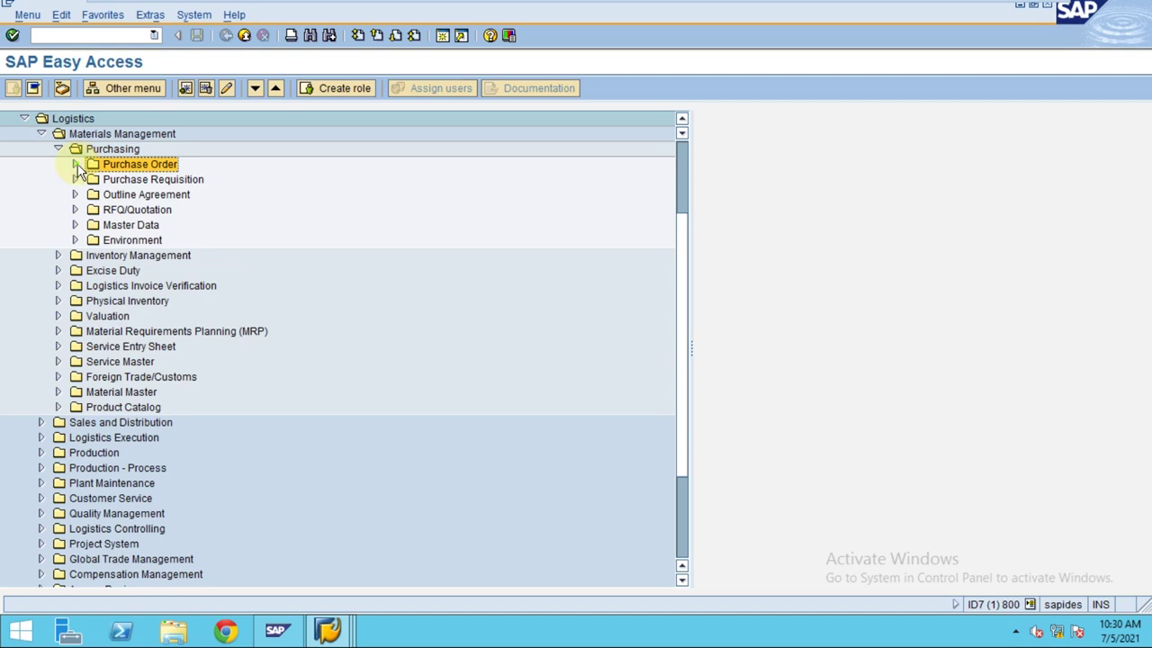
click(76, 164)
click(137, 333)
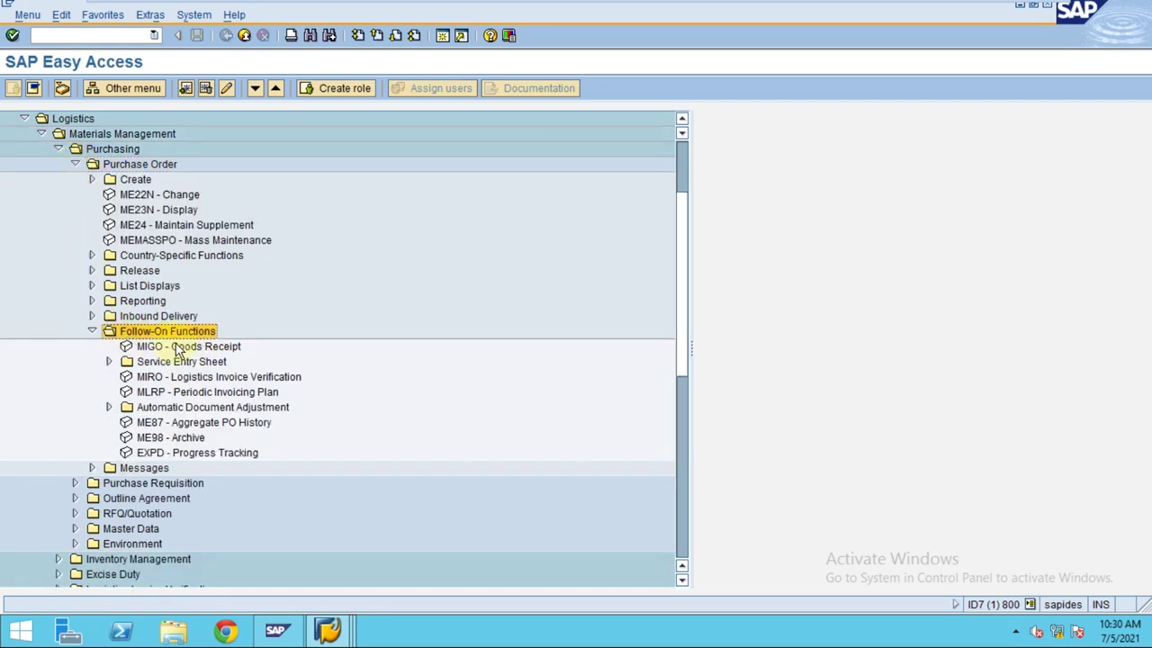
click(160, 347)
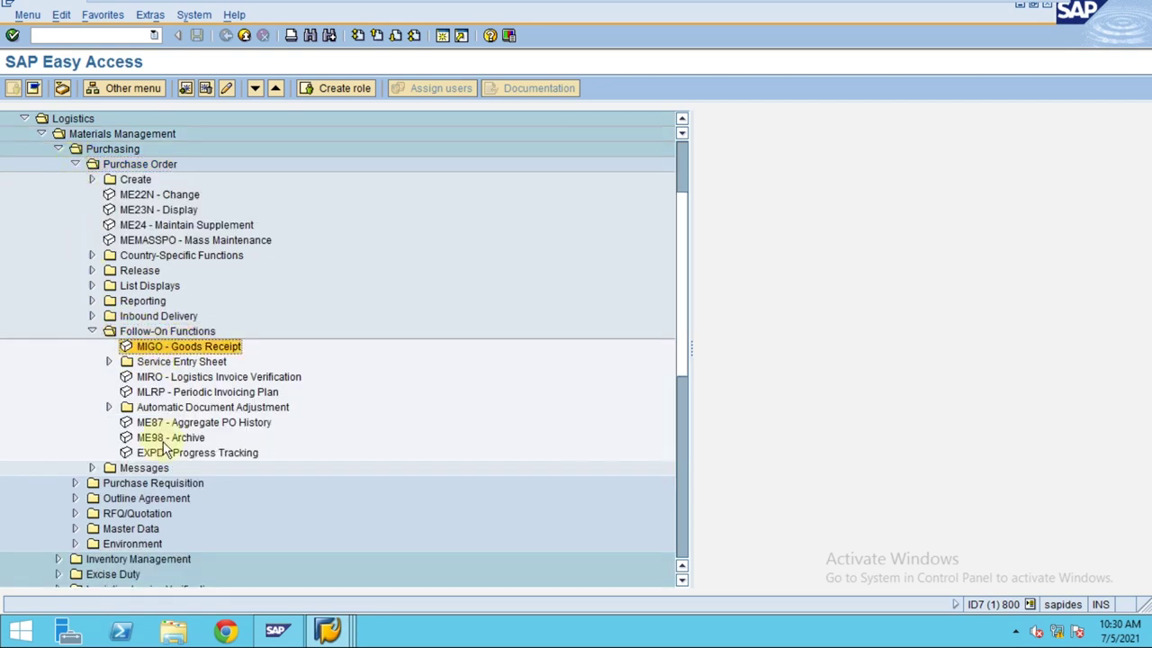
click(180, 378)
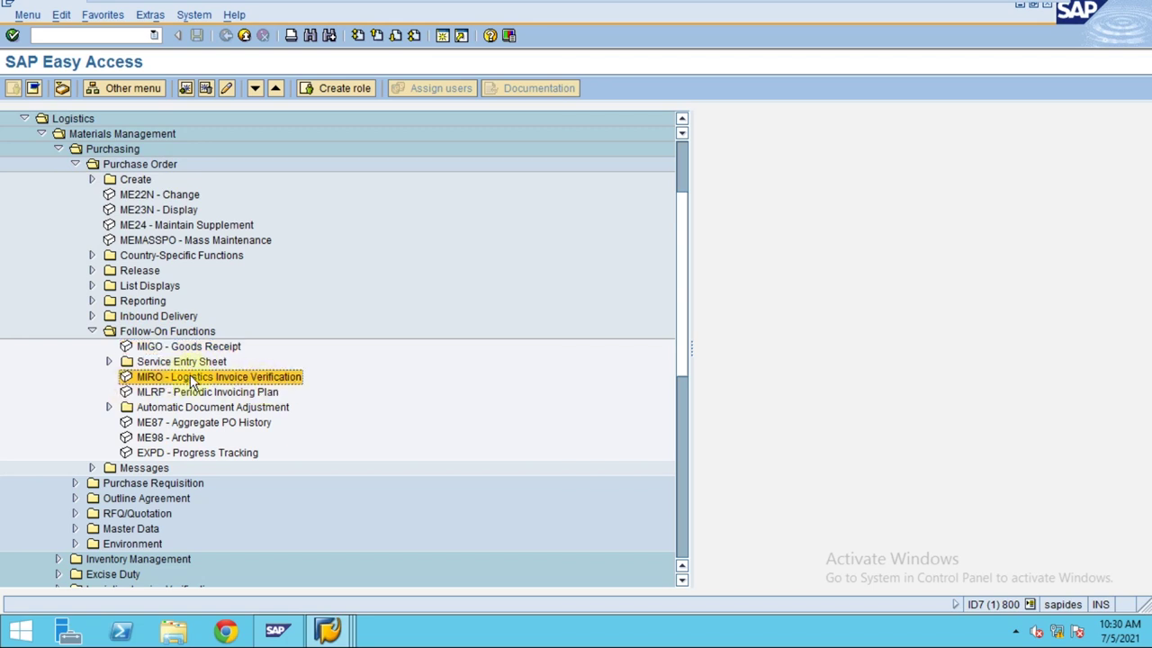
double_click(190, 377)
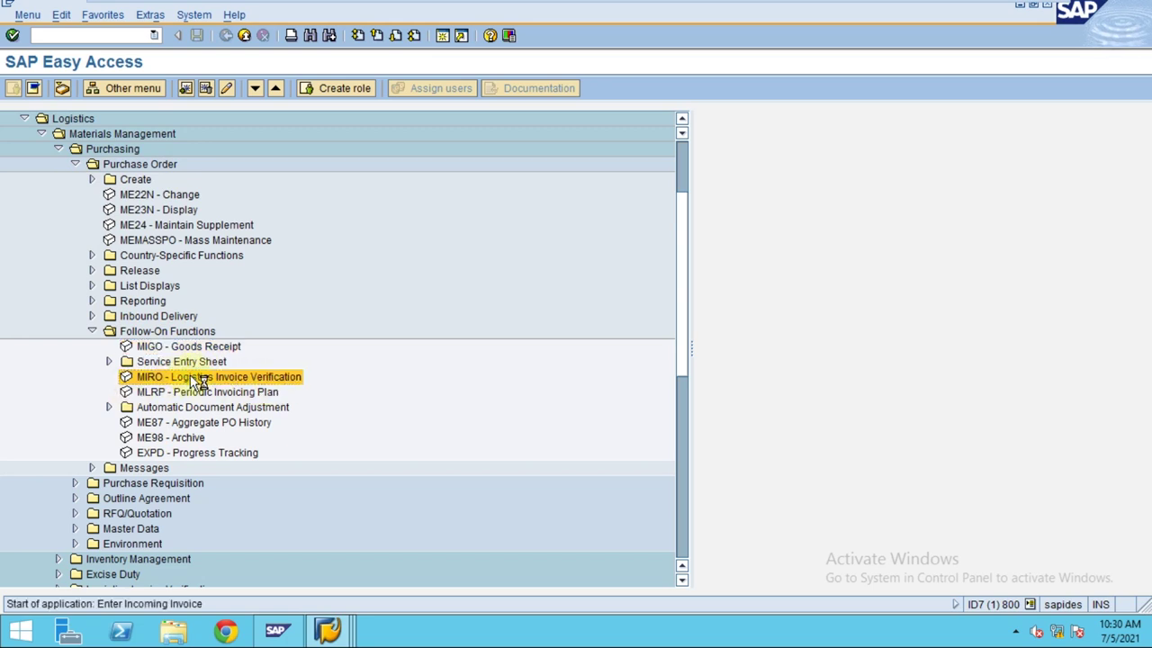
- Set both the invoice date and the posting date to 10.02.2020
text(10022020)
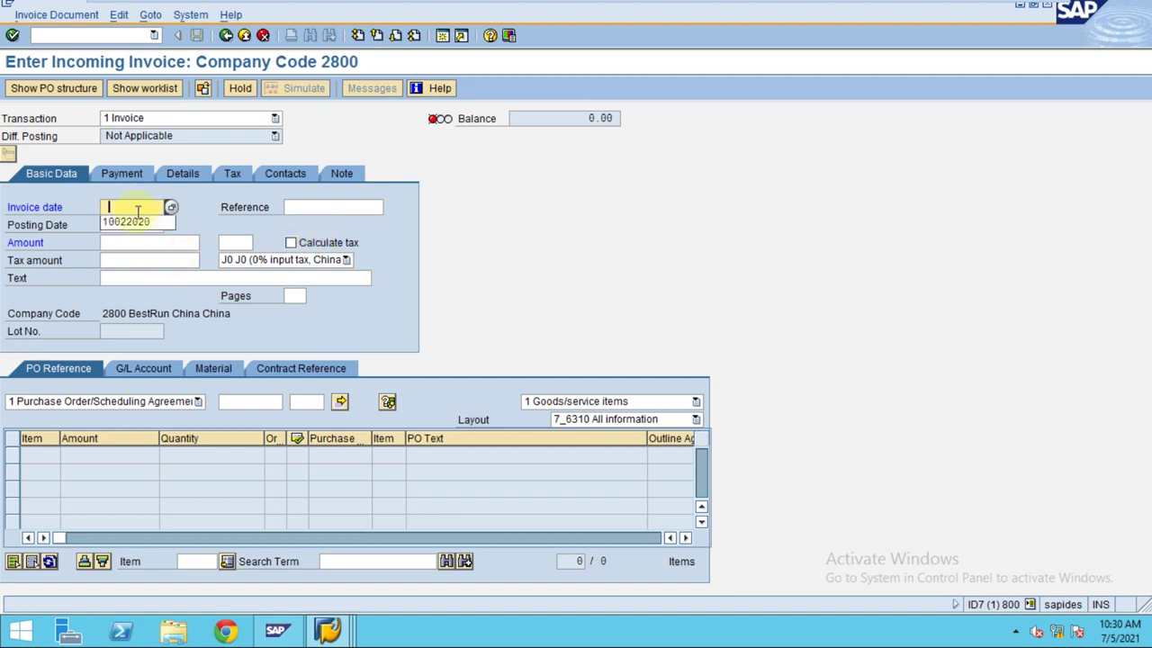
key(Tab)
key(Tab)
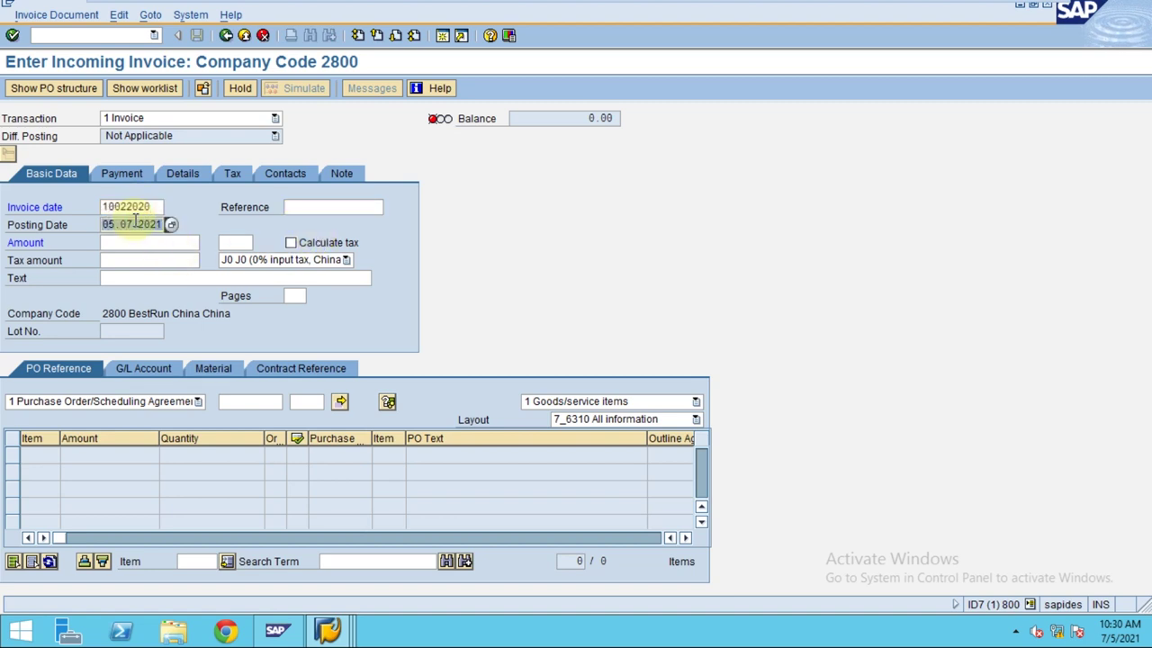
click(141, 238)
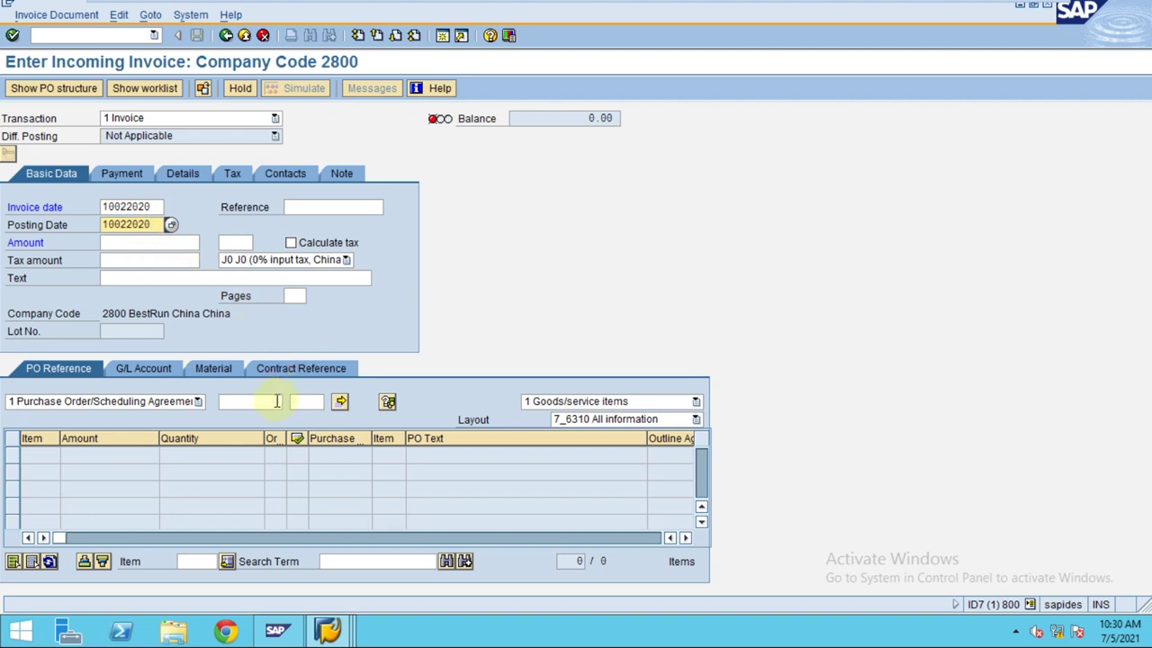
- Look up possible purchasing documents for the PO reference, filtered by the vendor number of Delta Steel Inc
click(277, 400)
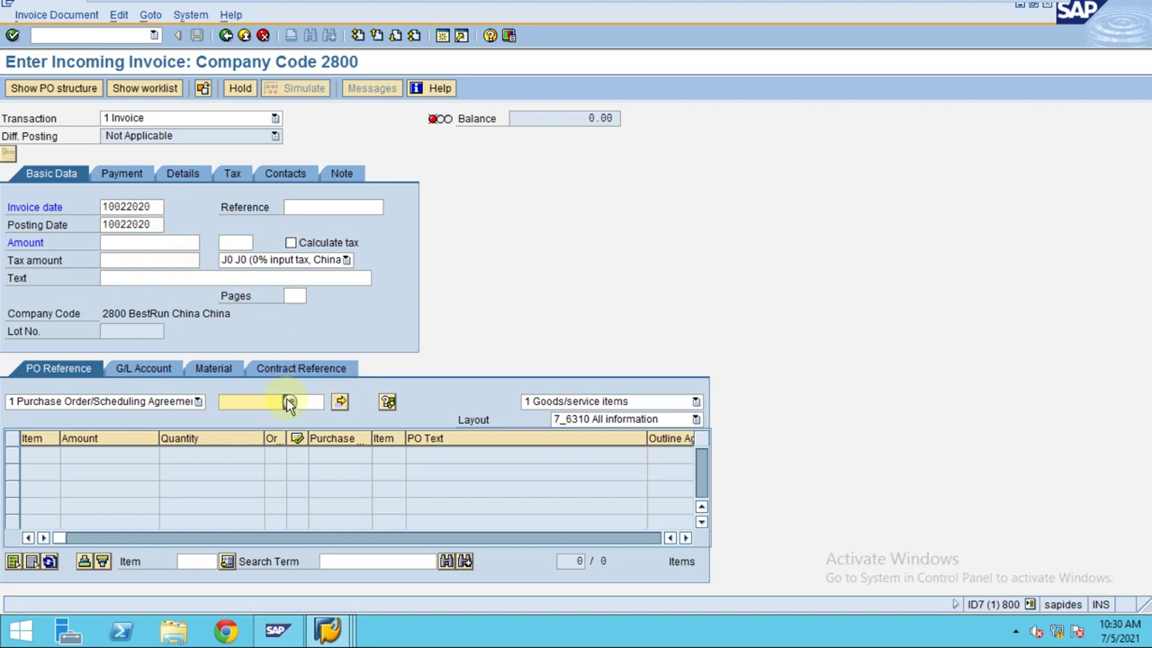
click(289, 403)
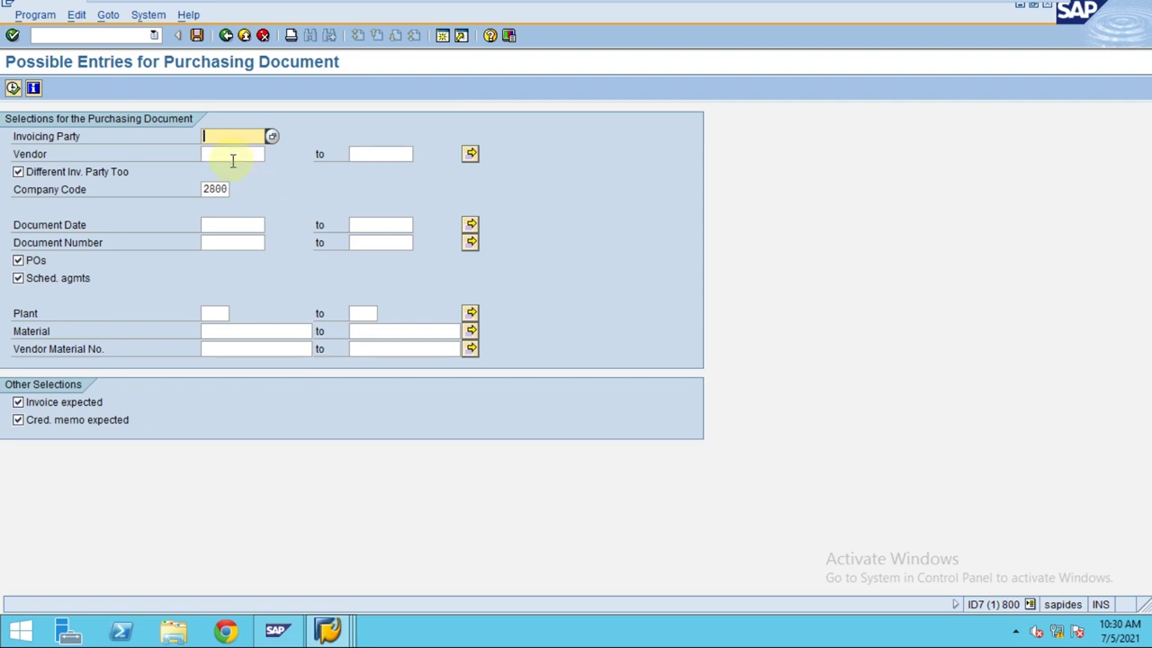
click(232, 155)
text(3411)
drag(237, 154, 120, 170)
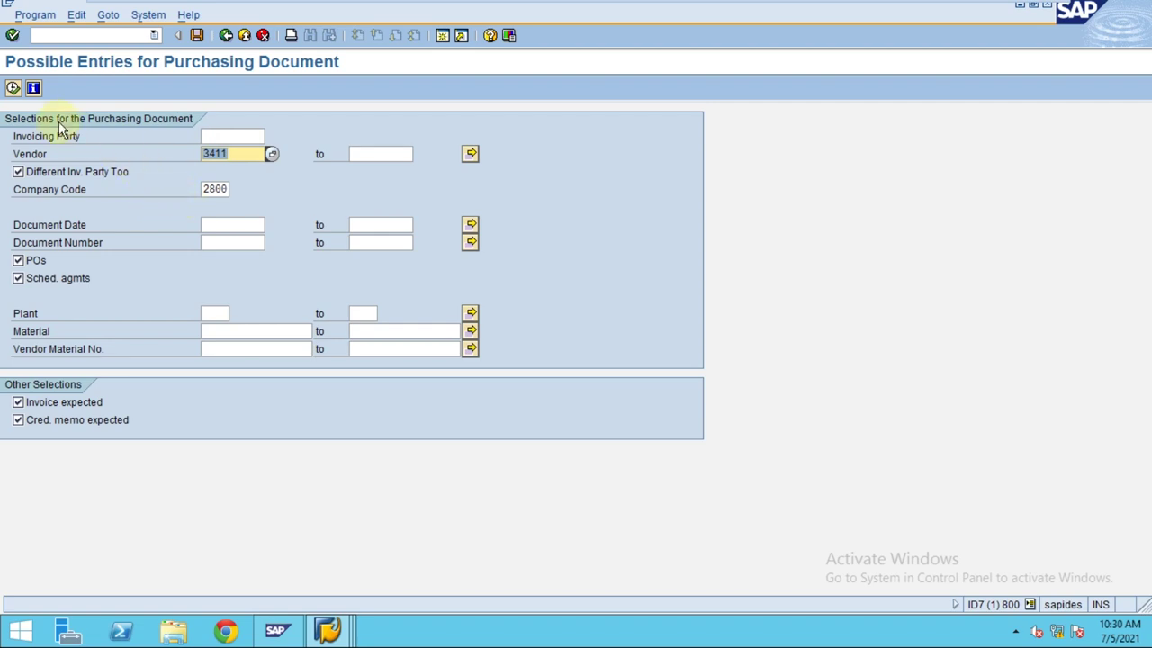
click(13, 88)
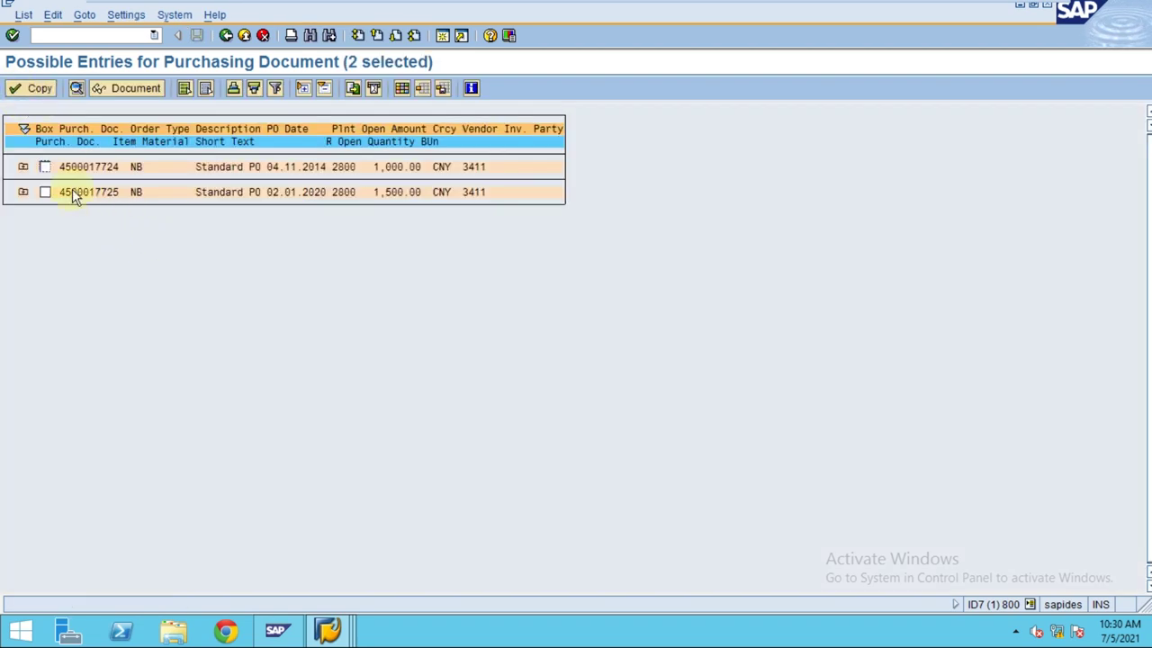
- Copy the standard purchase order dated 04.11.2014 with 1,000.00 CNY open into the invoice and load its item
click(22, 167)
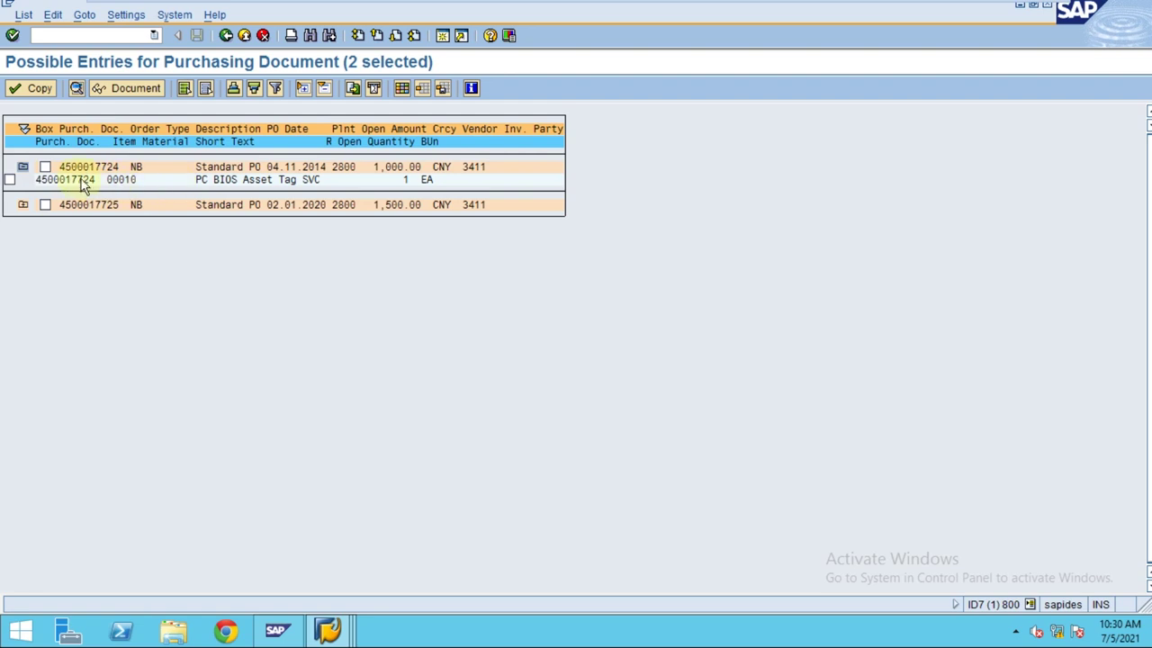
click(341, 167)
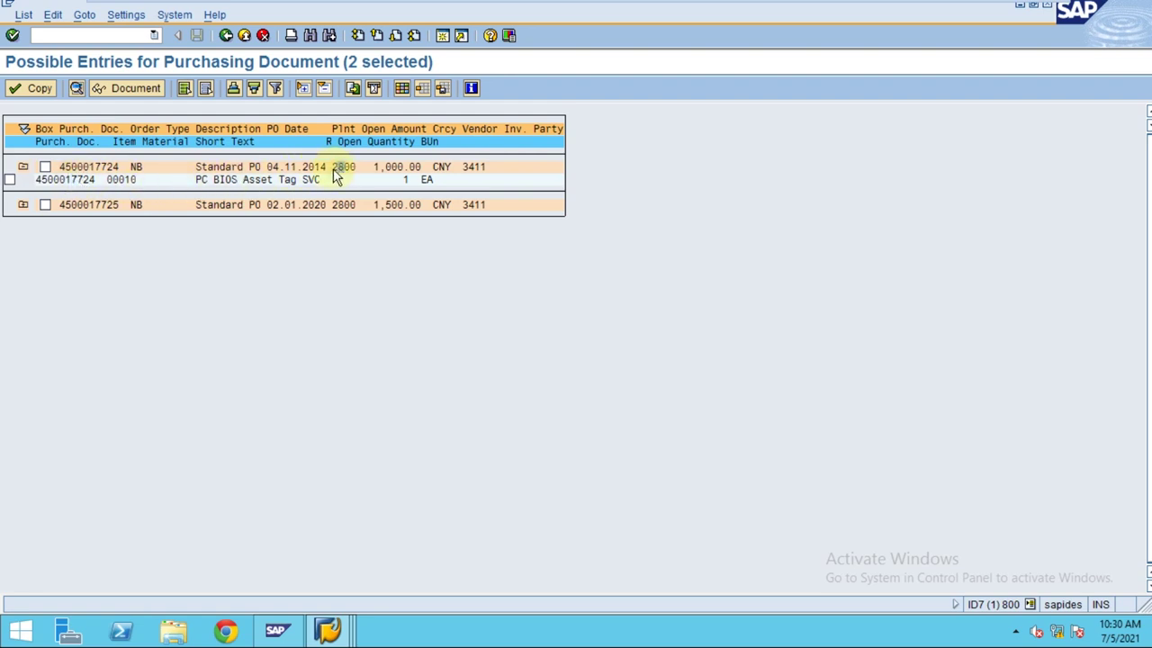
click(45, 167)
click(23, 167)
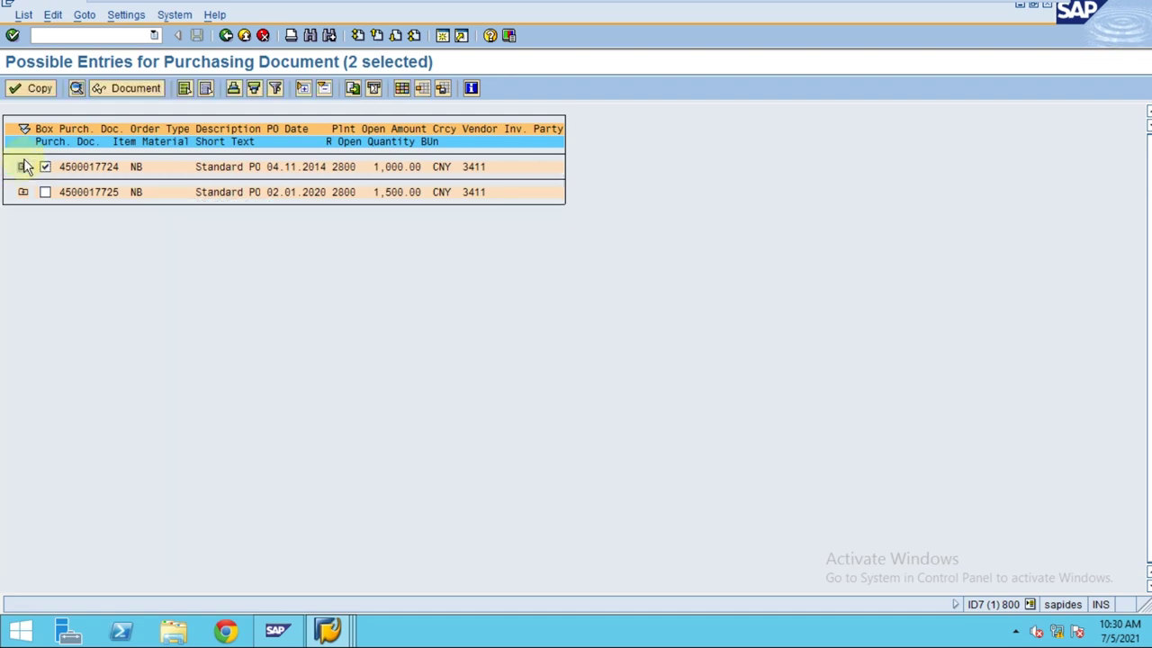
click(39, 88)
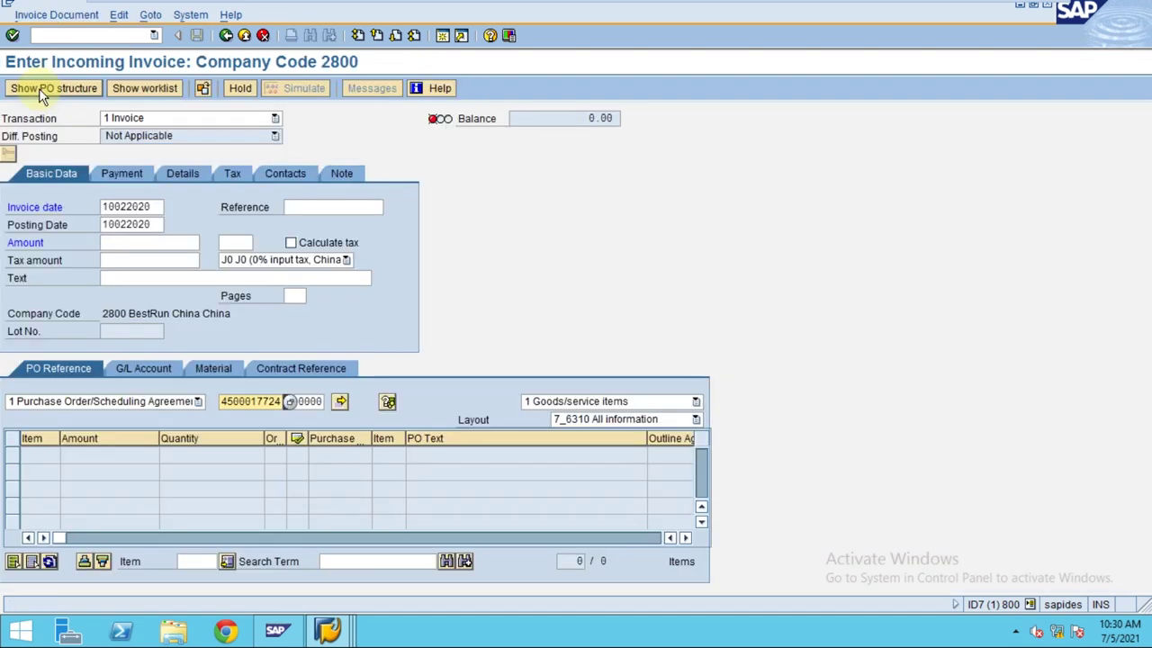
key(Return)
key(Return)
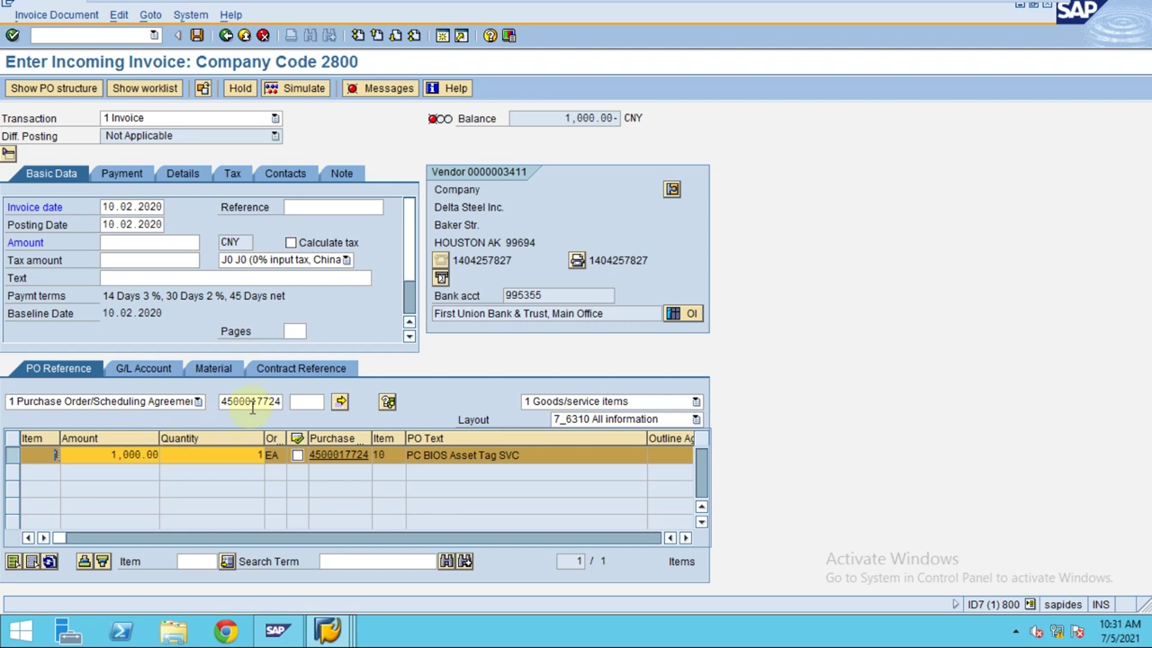
- Try an invoice amount of 1,000.00 CNY and clear it again
click(130, 243)
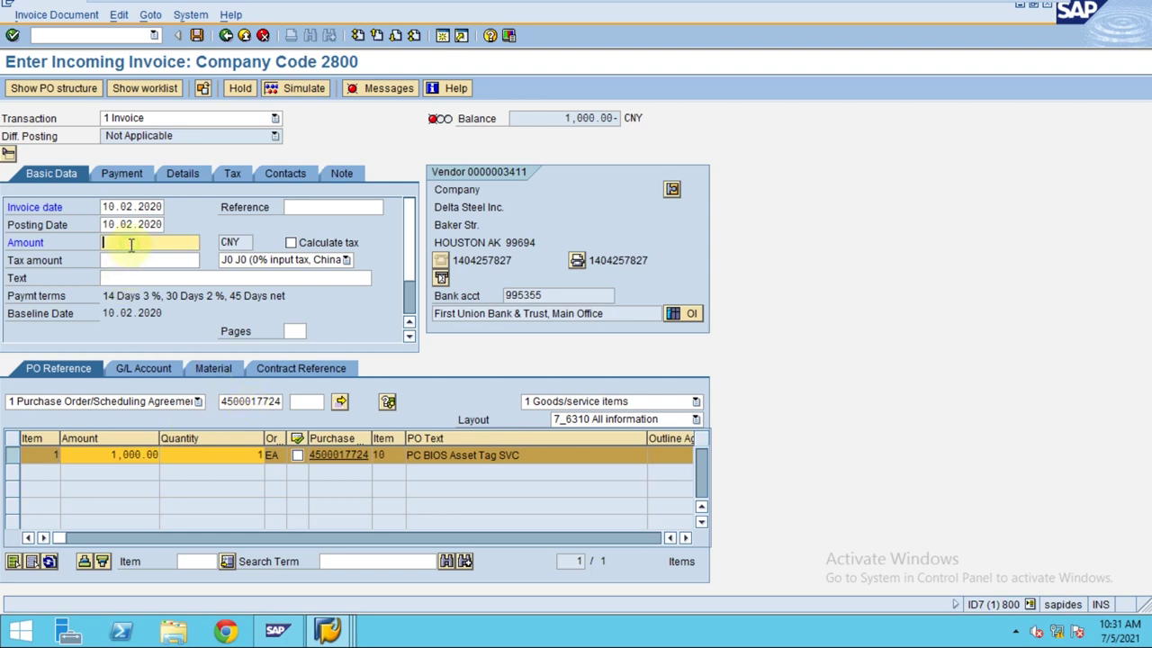
click(133, 258)
key(Return)
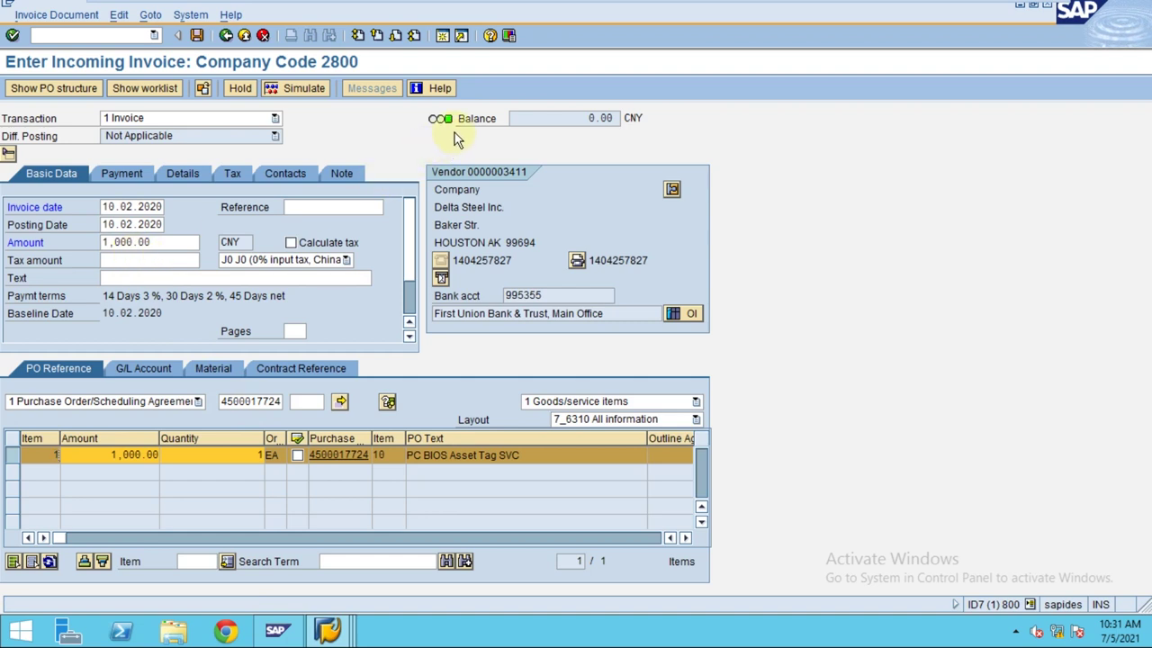
double_click(174, 240)
key(Delete)
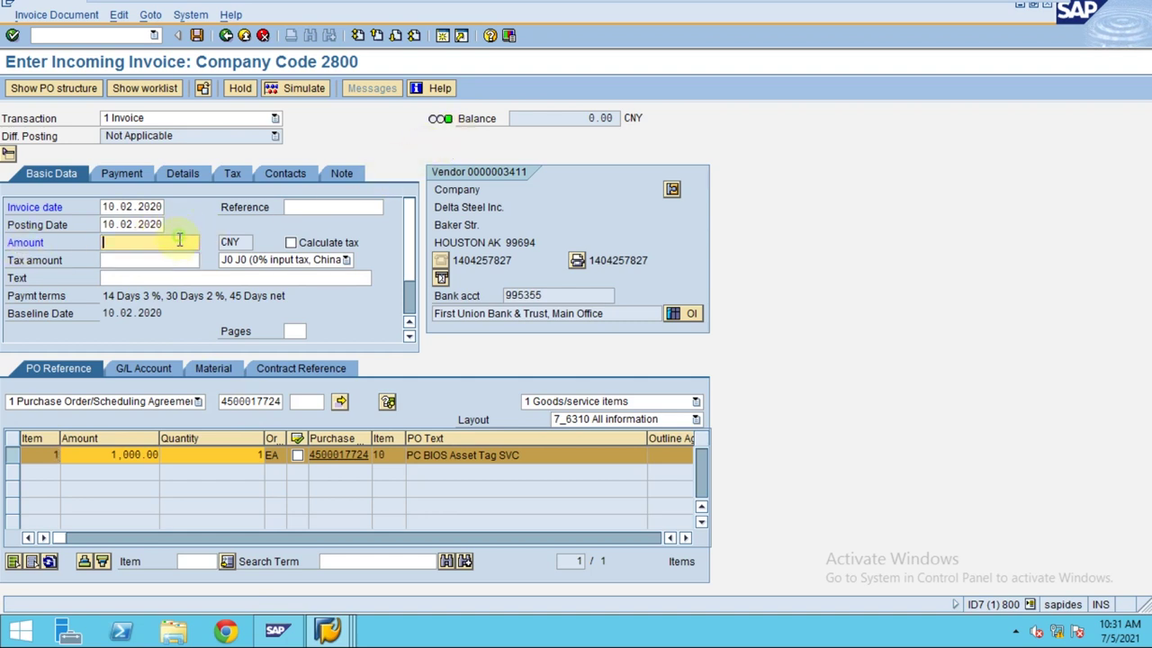
key(Return)
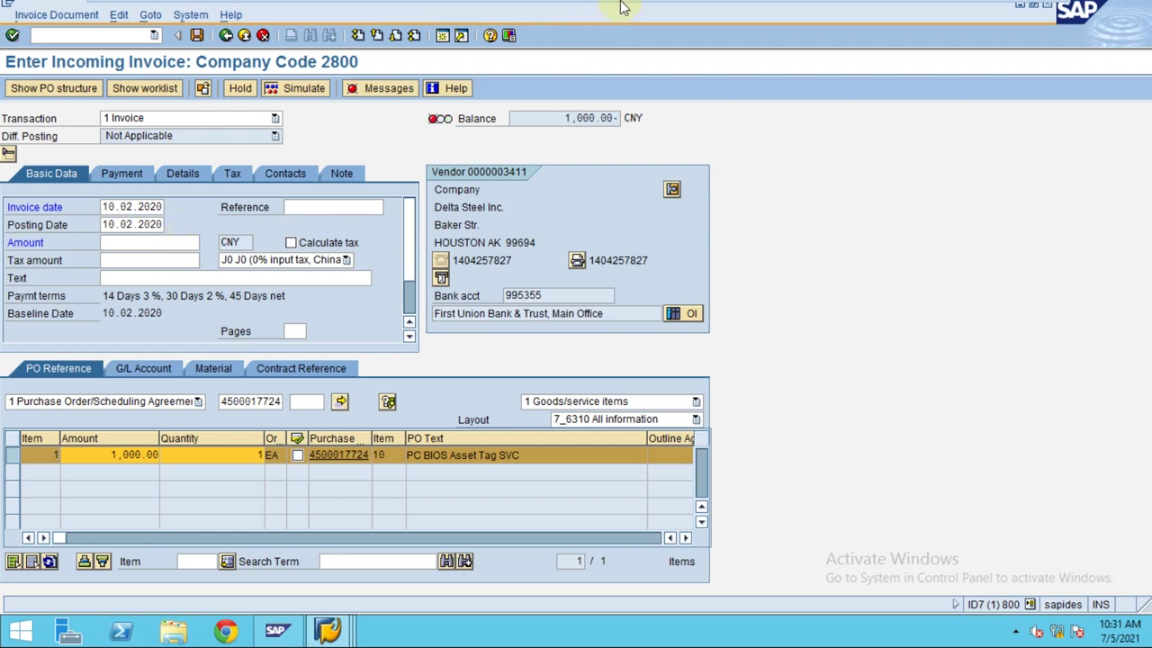
mouse_move(623, 7)
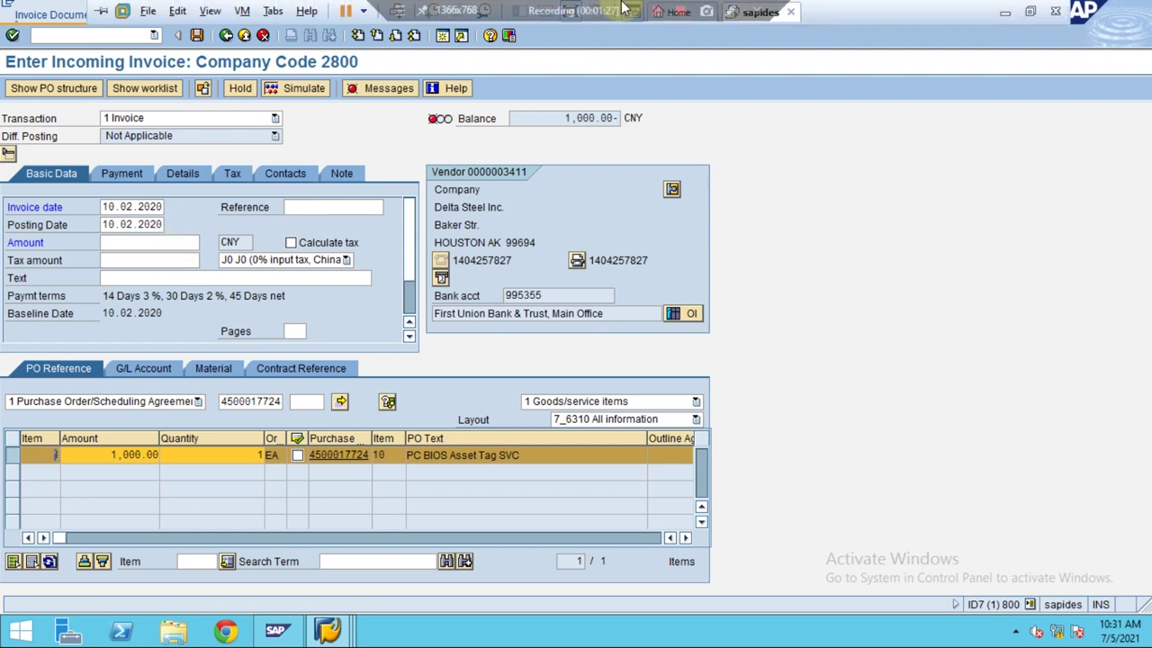
click(733, 12)
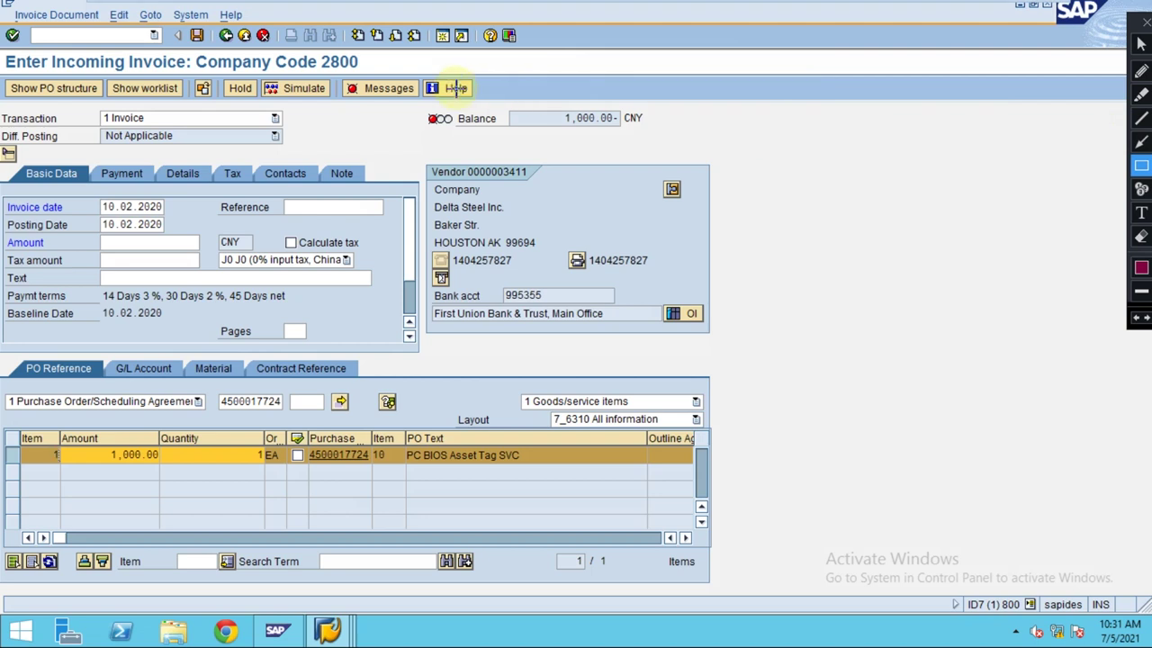
drag(414, 102, 654, 133)
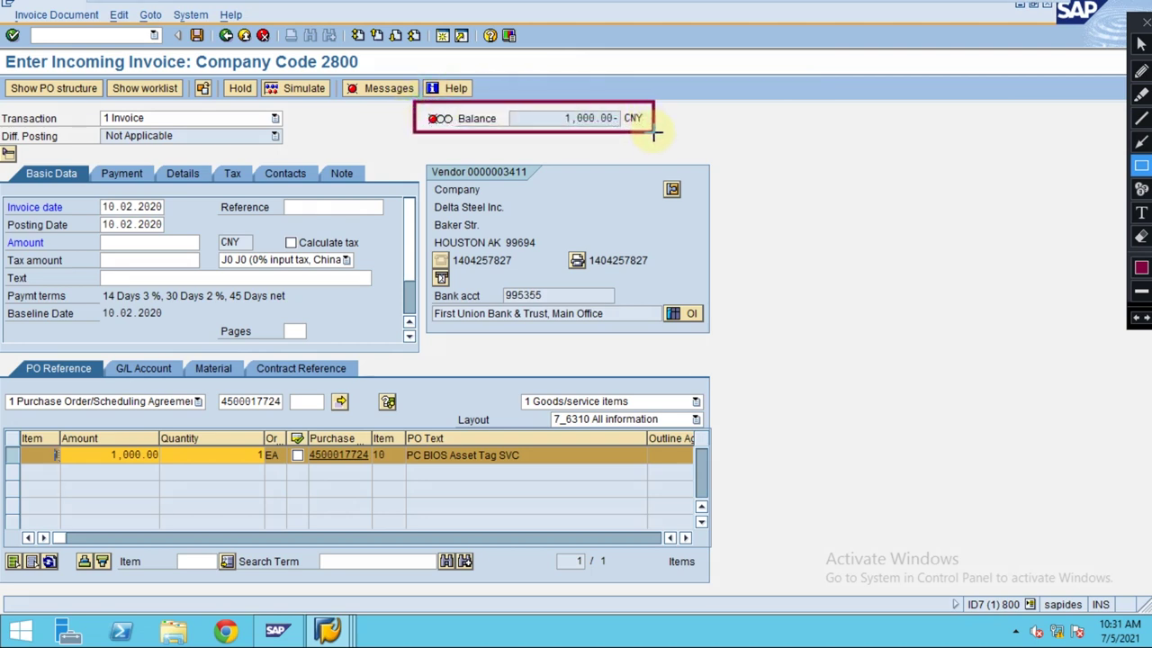
click(1141, 141)
drag(762, 144, 656, 126)
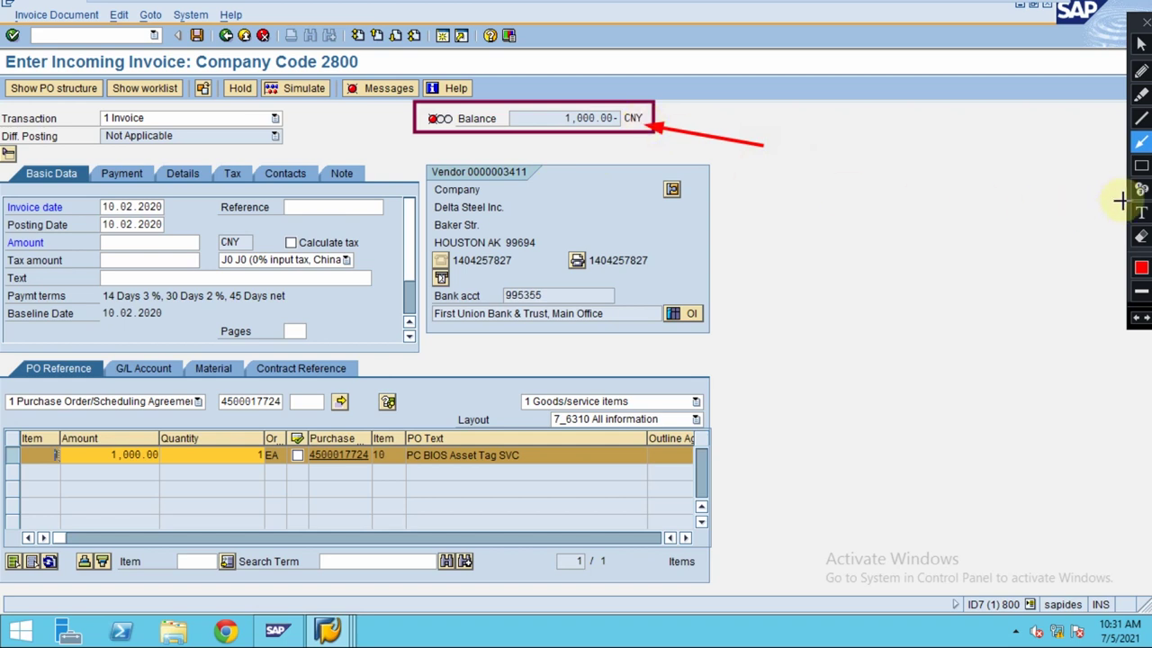
click(1141, 166)
mouse_move(424, 161)
mouse_down()
mouse_move(663, 258)
mouse_move(717, 331)
mouse_up()
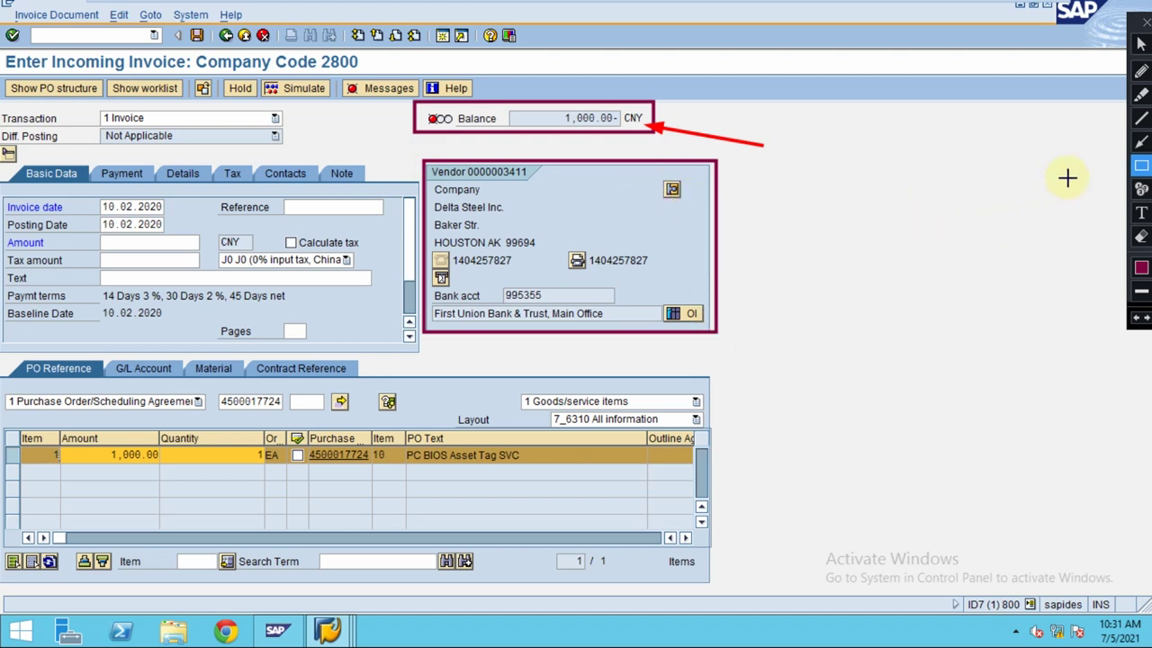
click(1141, 141)
drag(774, 275, 681, 204)
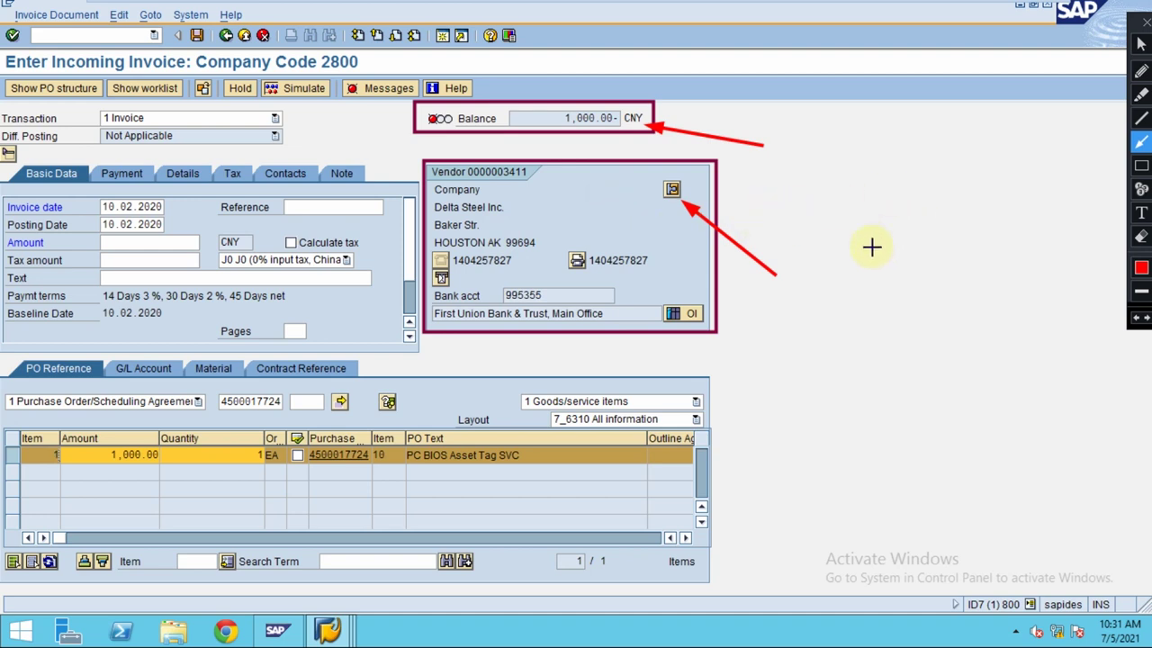
key(Escape)
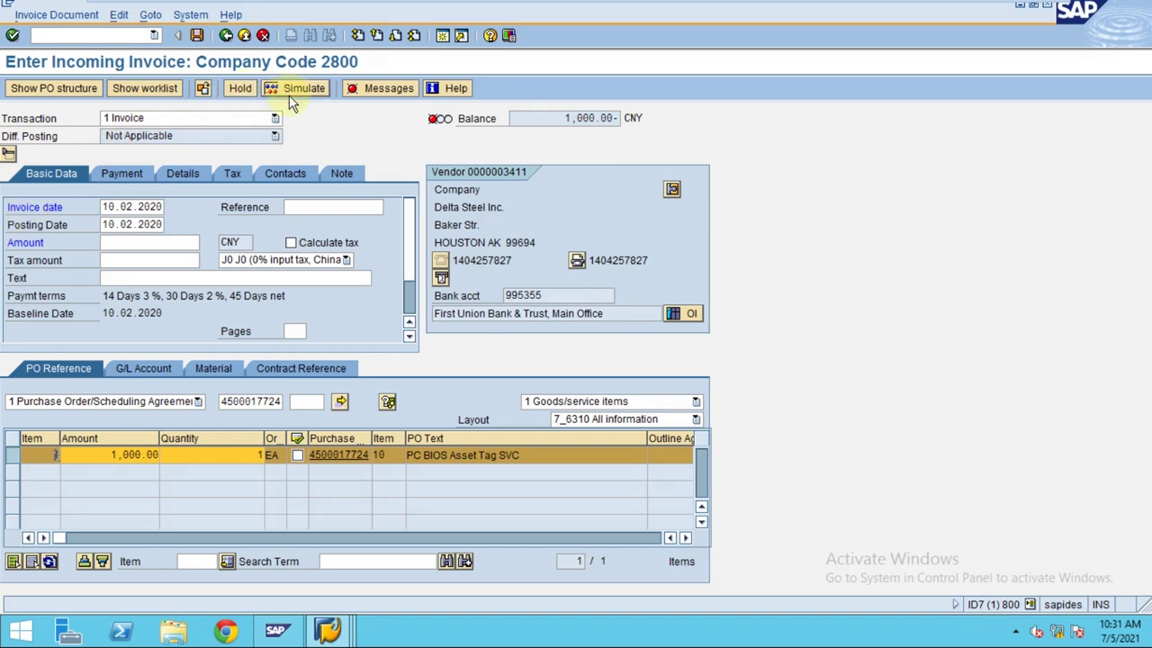
- Set the invoice amount to 1,000.00 CNY and update the balance
click(165, 262)
click(158, 248)
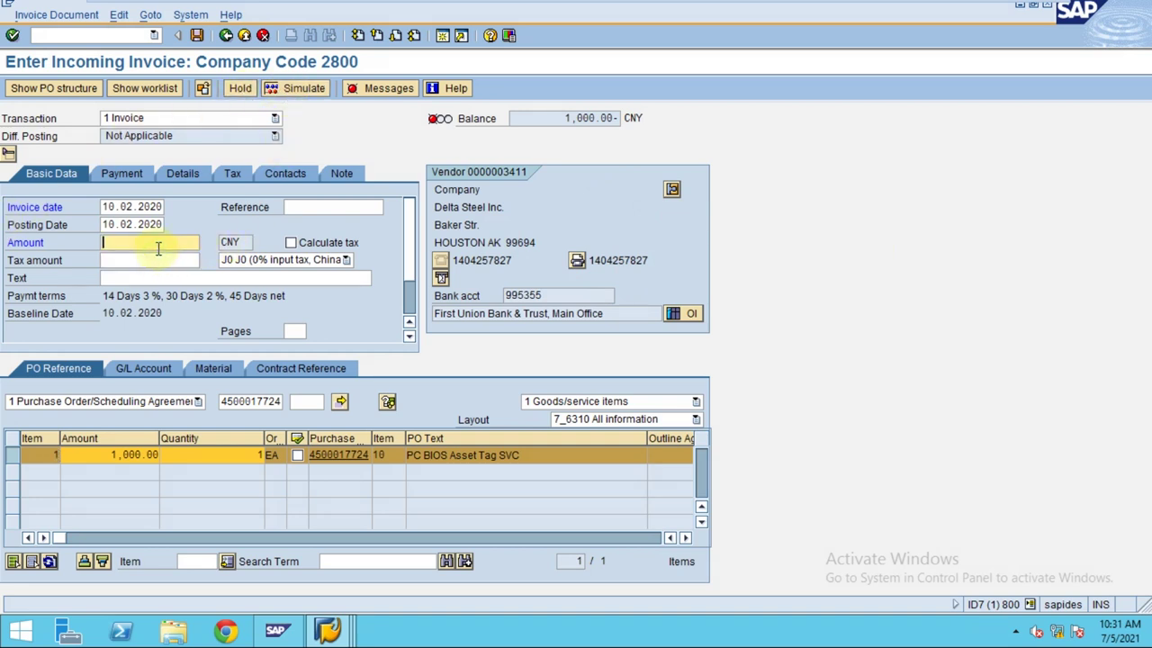
click(157, 257)
key(Return)
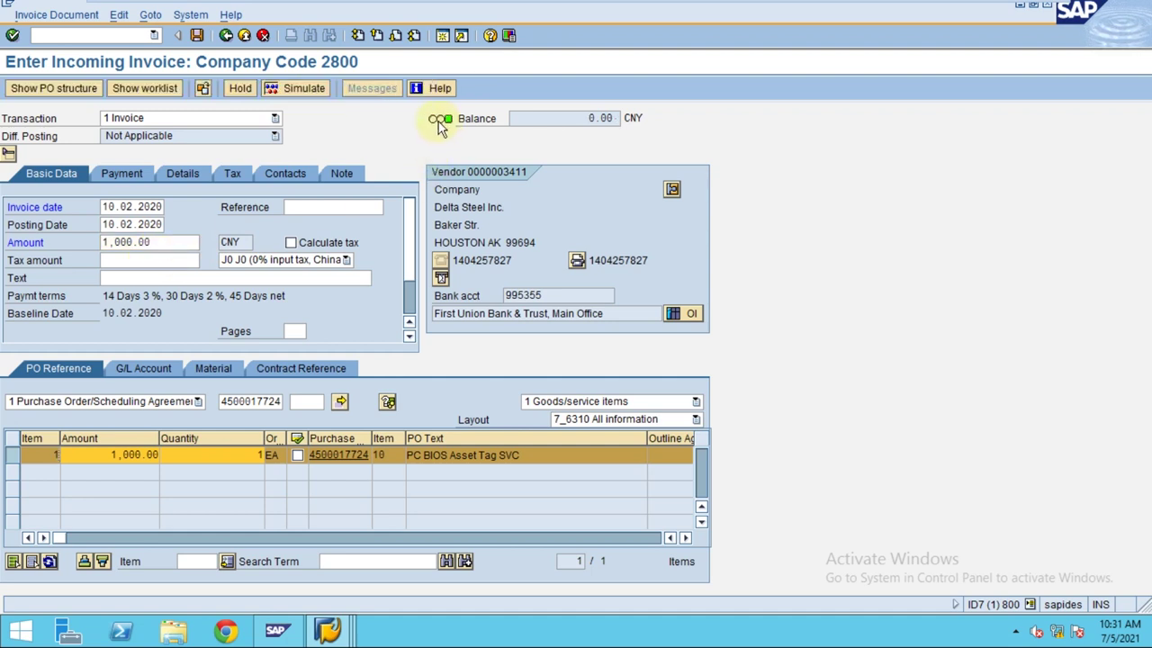
- Simulate the invoice posting and reposition the simulated document window to show its line items
click(302, 90)
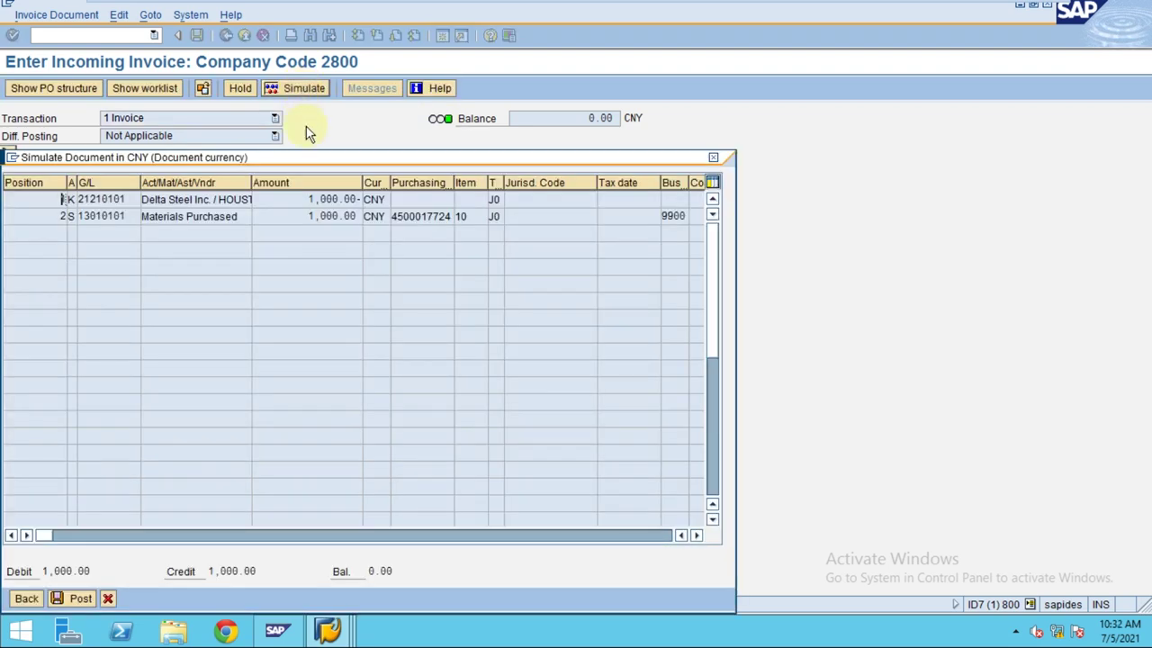
drag(288, 156, 430, 87)
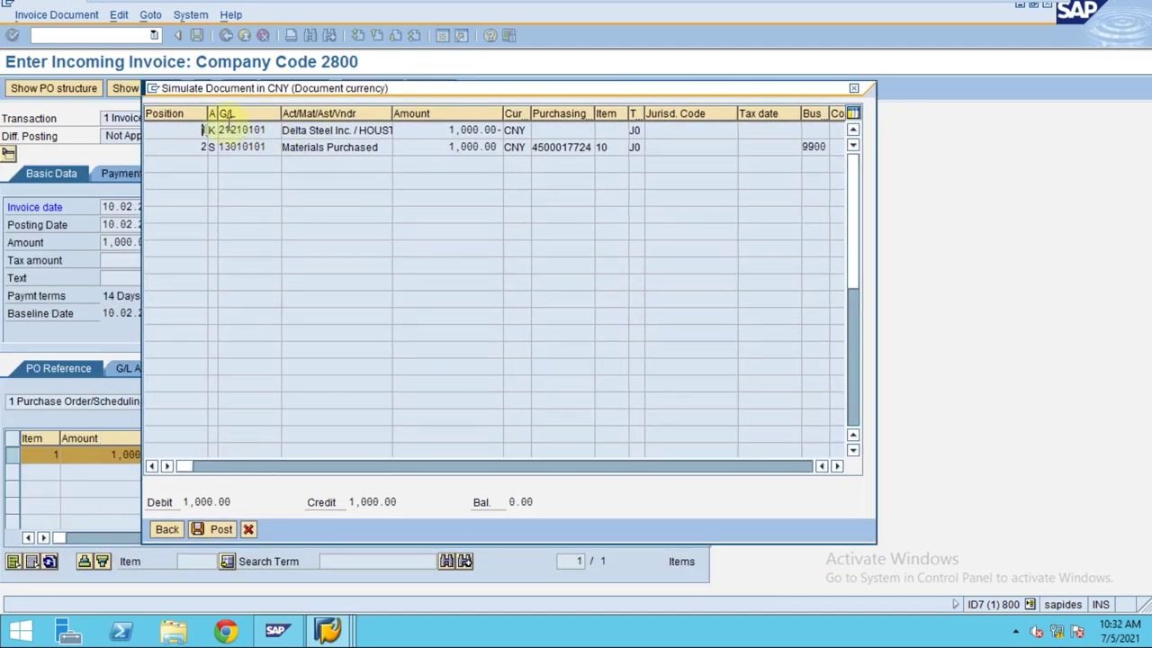
- Examine the simulated document's two line items, checking their positions, G/L accounts, amounts, quantity, plant and vendor columns
click(221, 130)
click(200, 130)
click(203, 146)
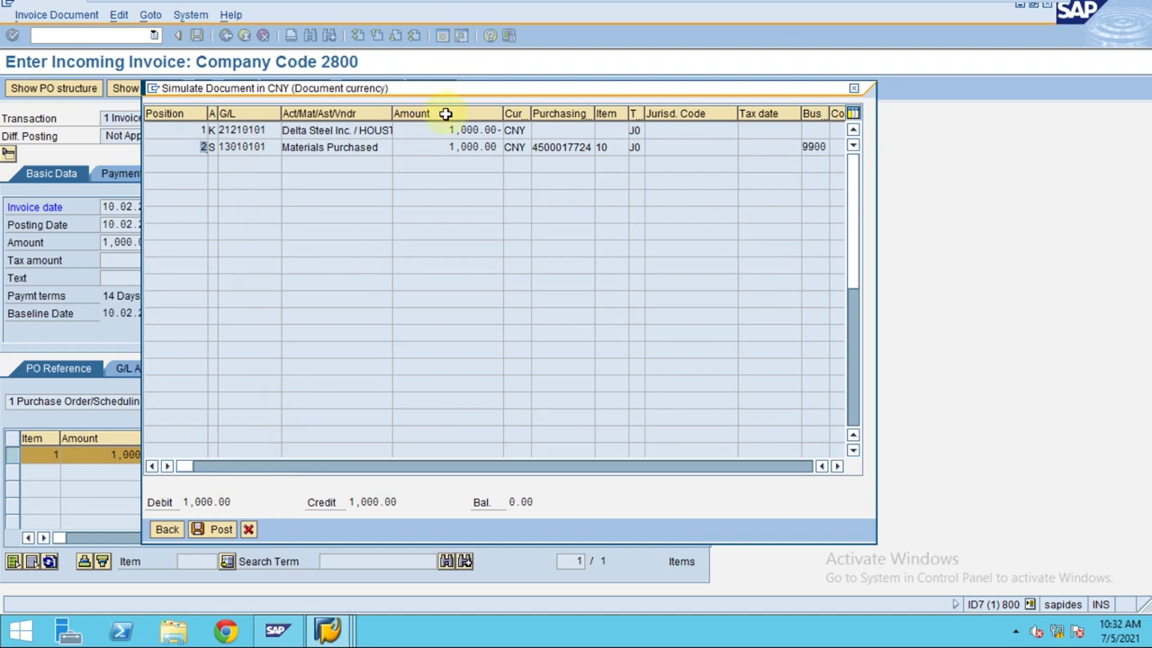
drag(444, 130, 507, 151)
click(444, 147)
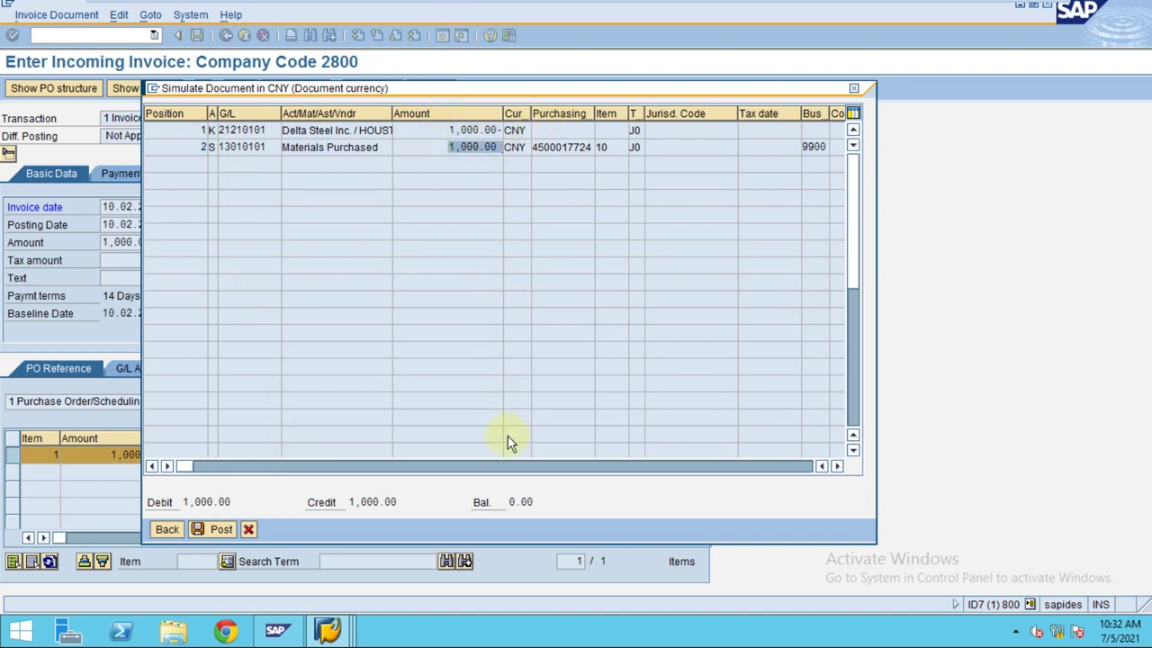
click(514, 465)
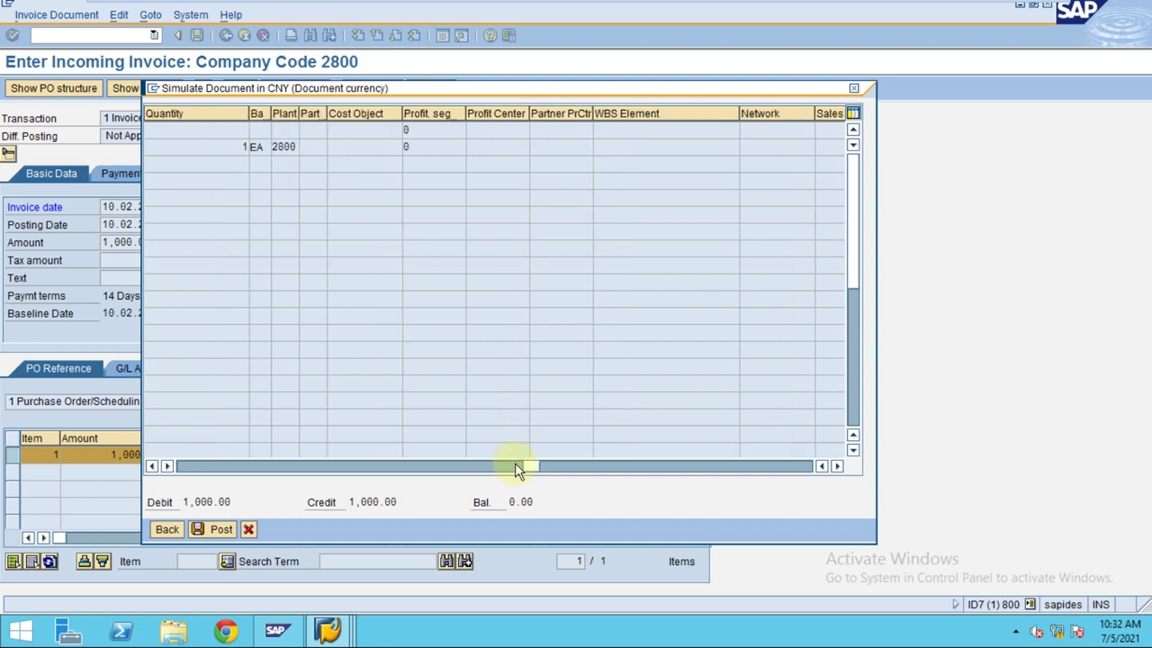
click(618, 466)
double_click(691, 129)
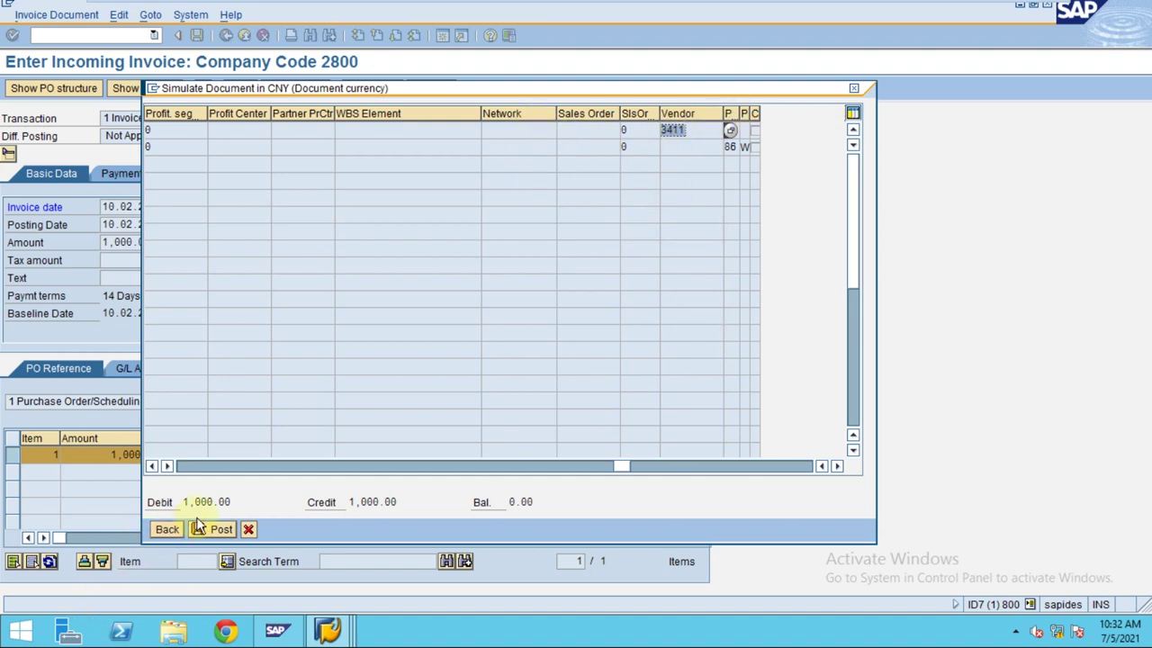
- Post the simulated vendor invoice
click(219, 531)
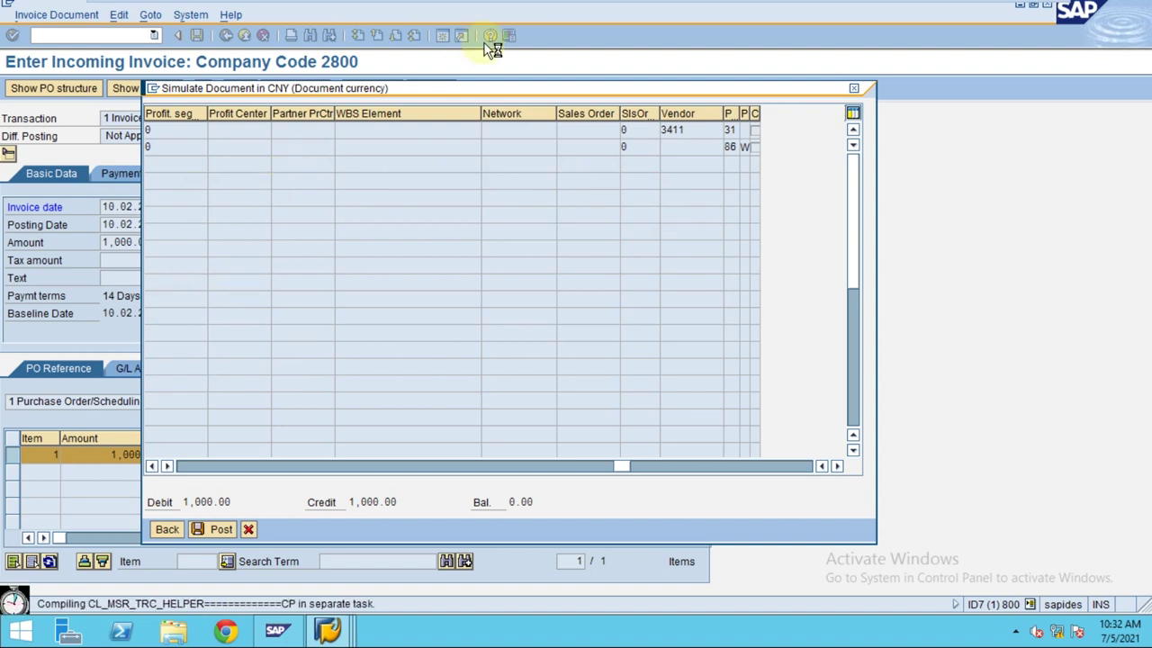
click(656, 11)
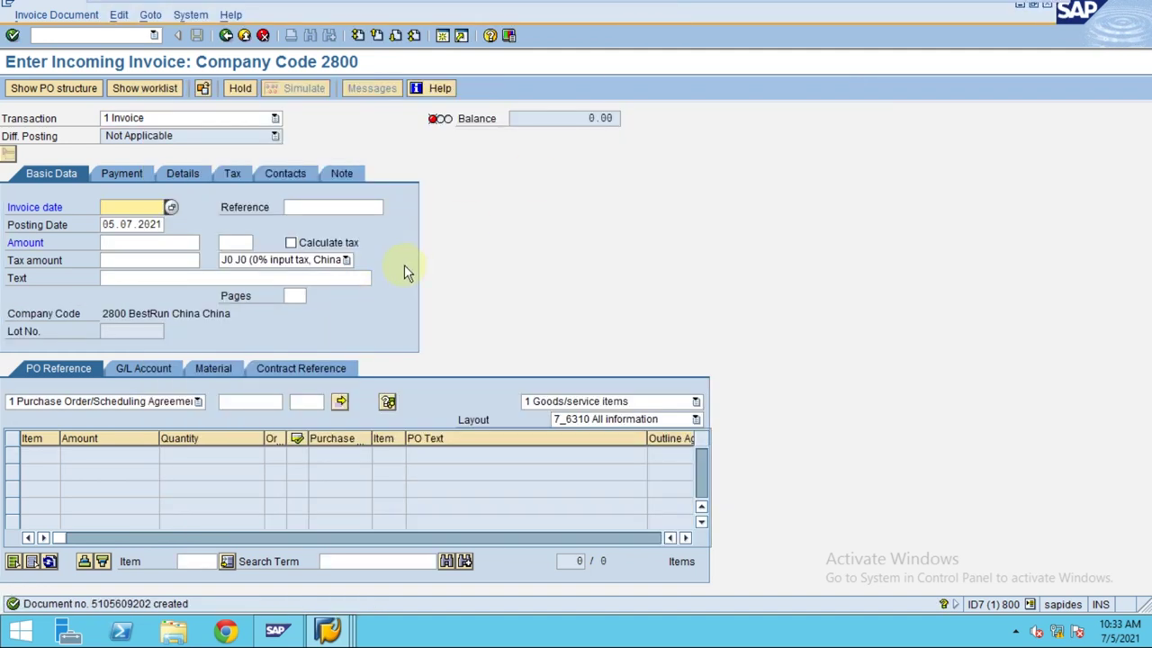
mouse_move(634, 7)
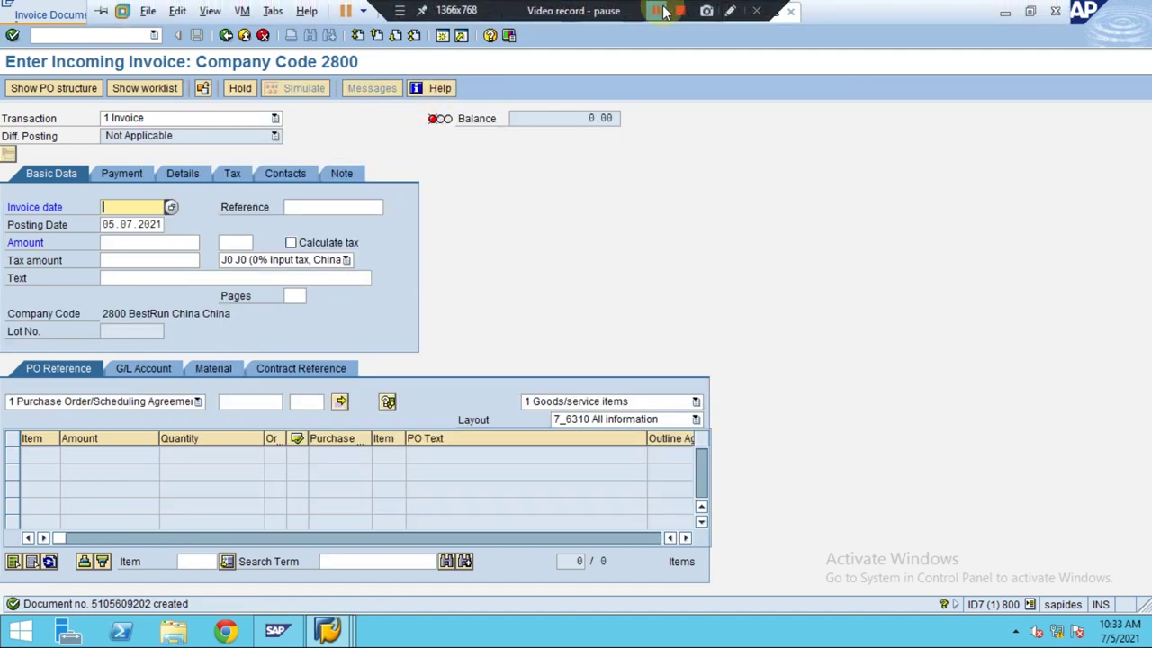
click(731, 12)
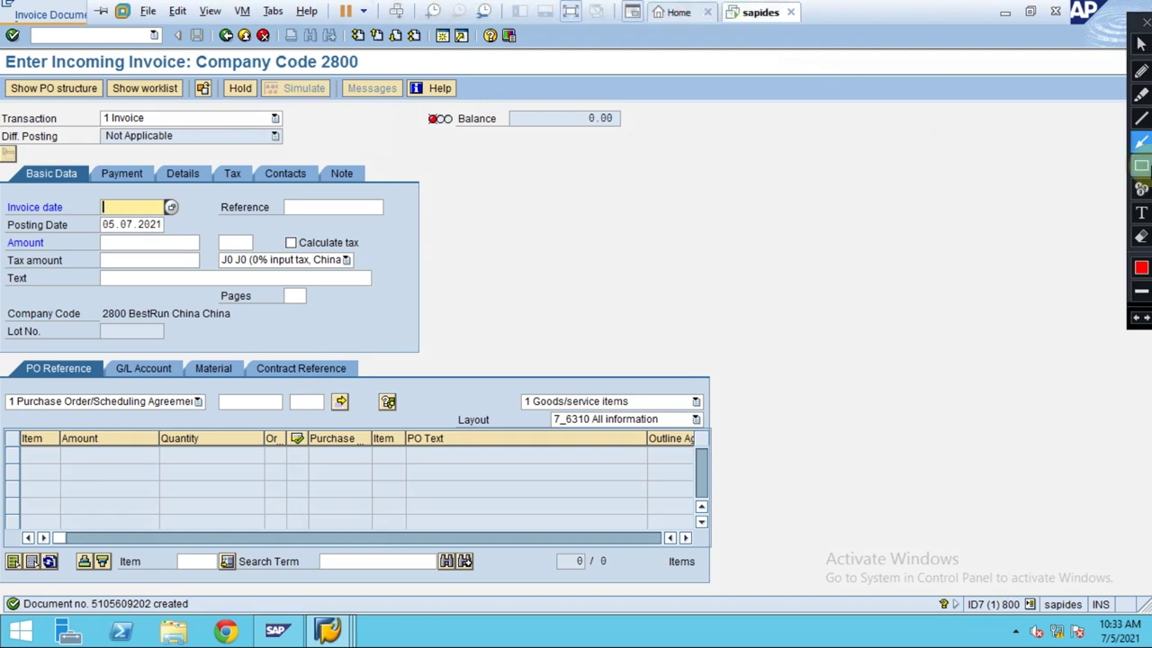
mouse_move(4, 590)
mouse_down()
mouse_move(229, 635)
mouse_move(207, 616)
mouse_up()
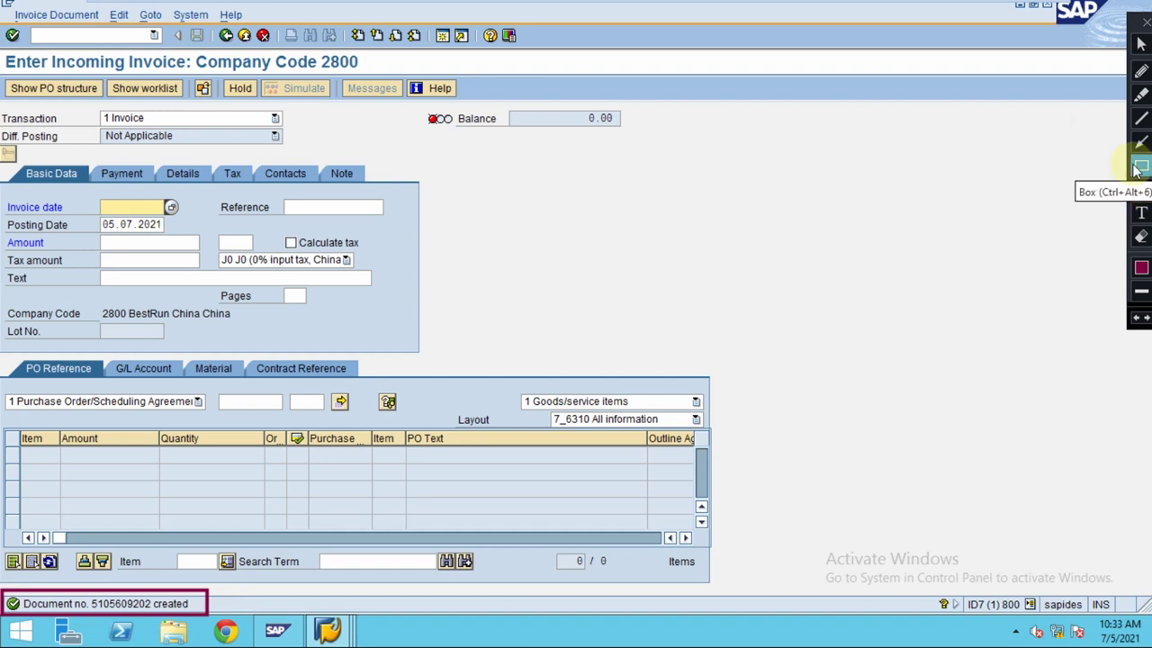
key(Escape)
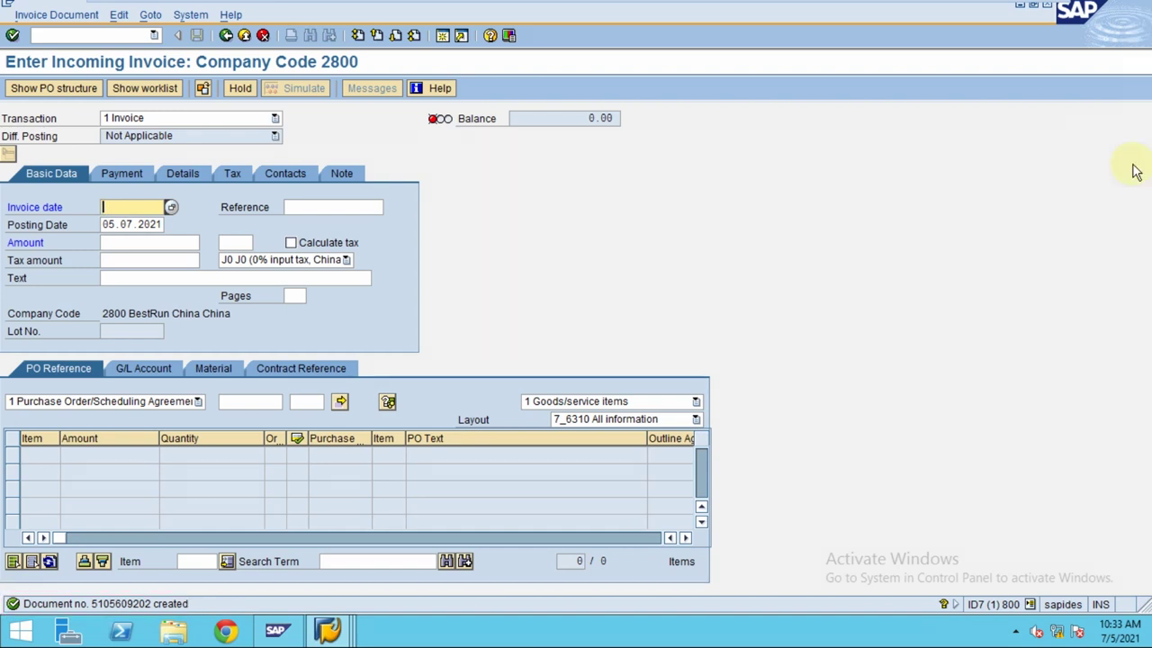
- Display the invoice document just posted and select the purchase order reference in its item line
click(54, 15)
click(52, 36)
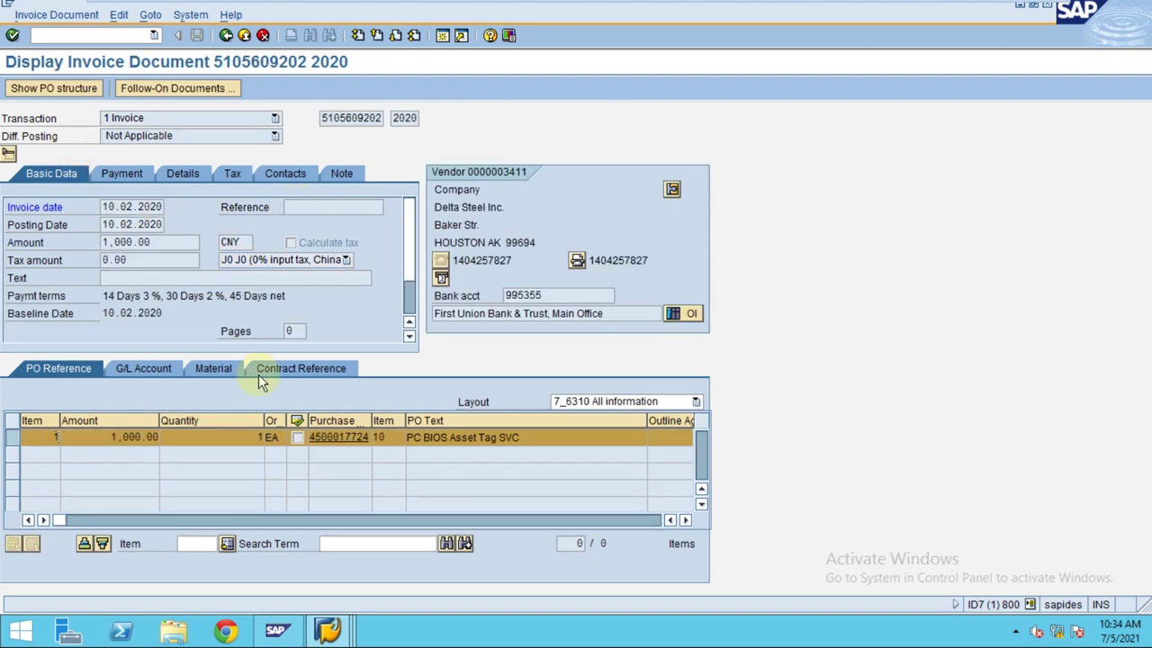
click(341, 438)
mouse_move(441, 7)
mouse_move(686, 9)
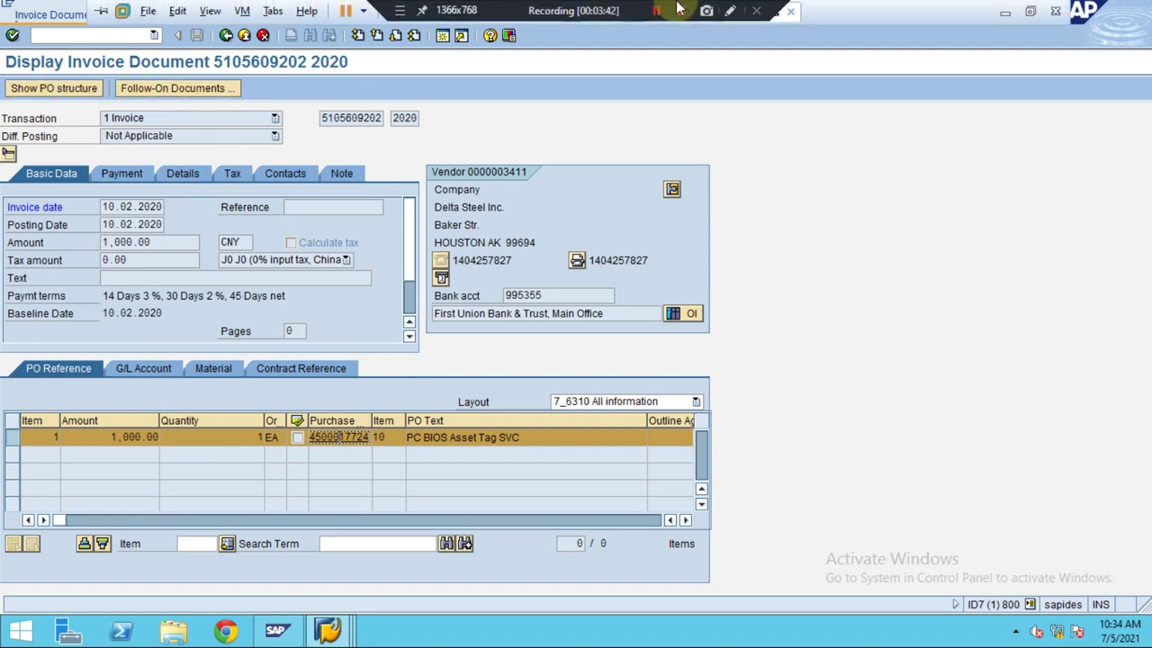
click(730, 11)
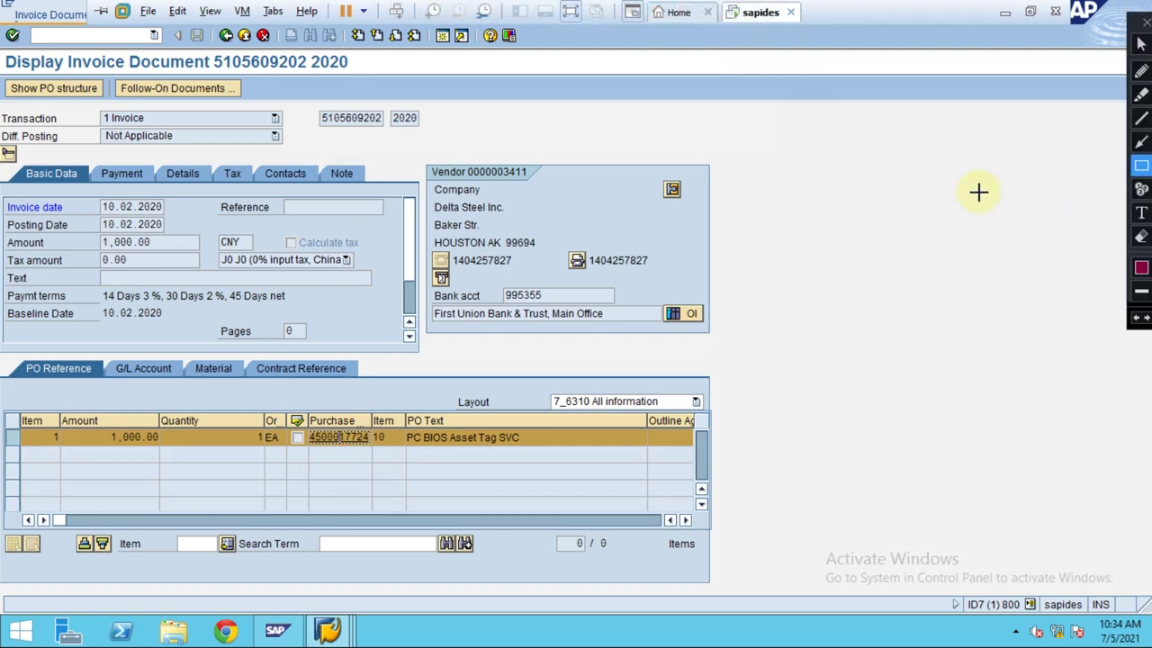
drag(3, 74, 108, 106)
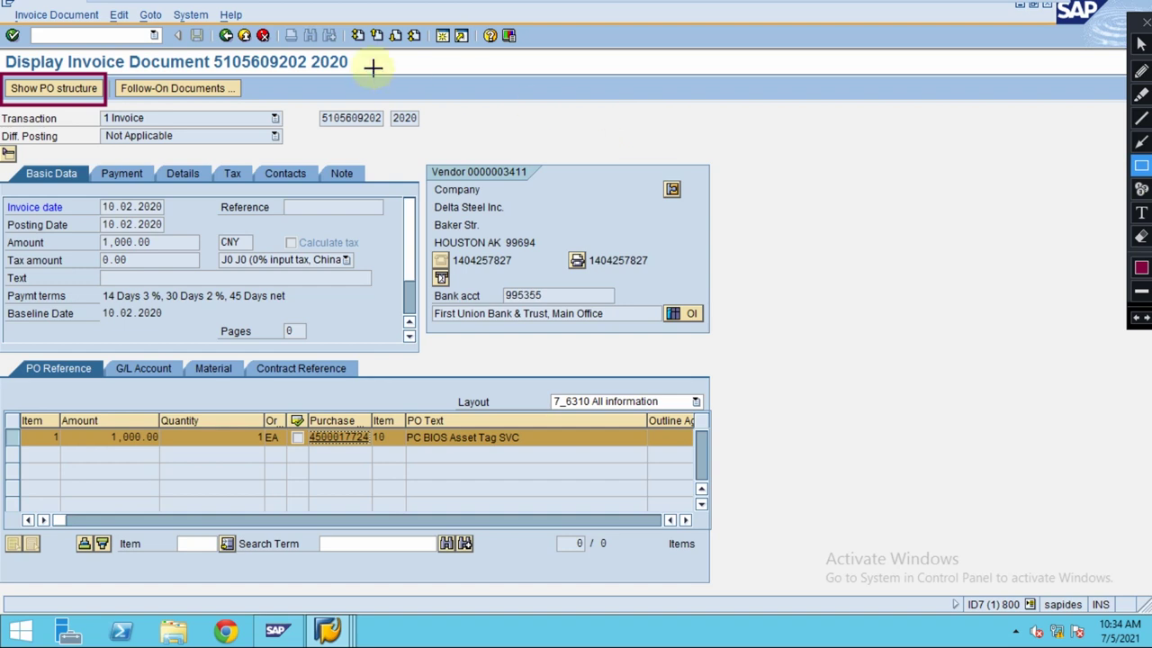
drag(111, 72, 250, 110)
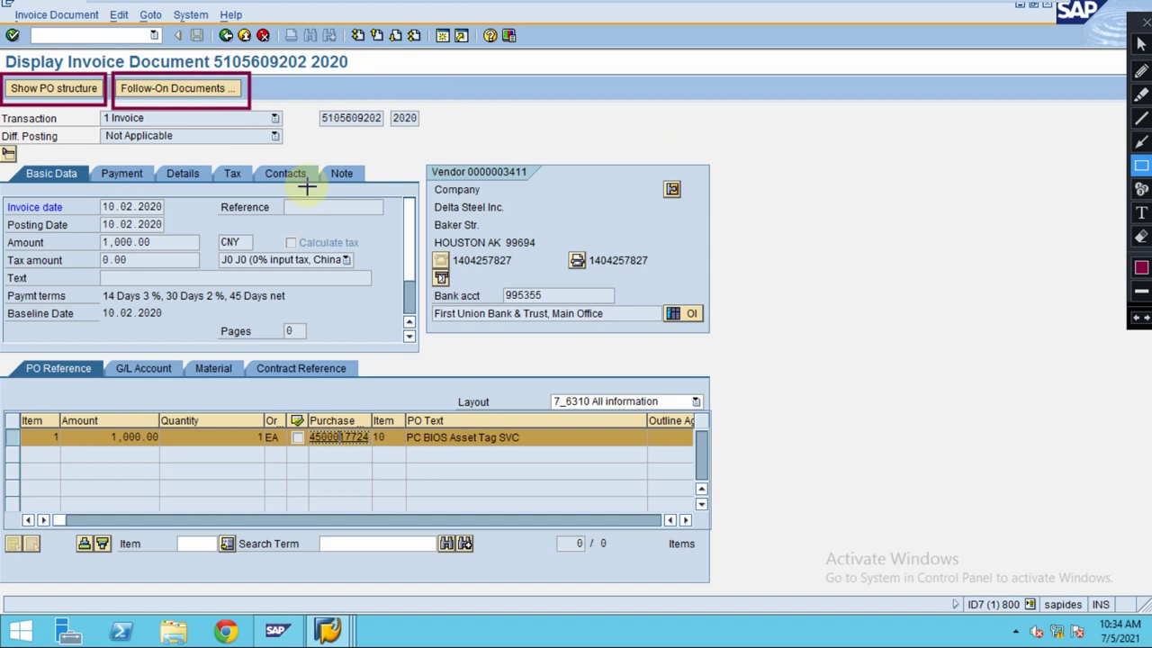
key(Escape)
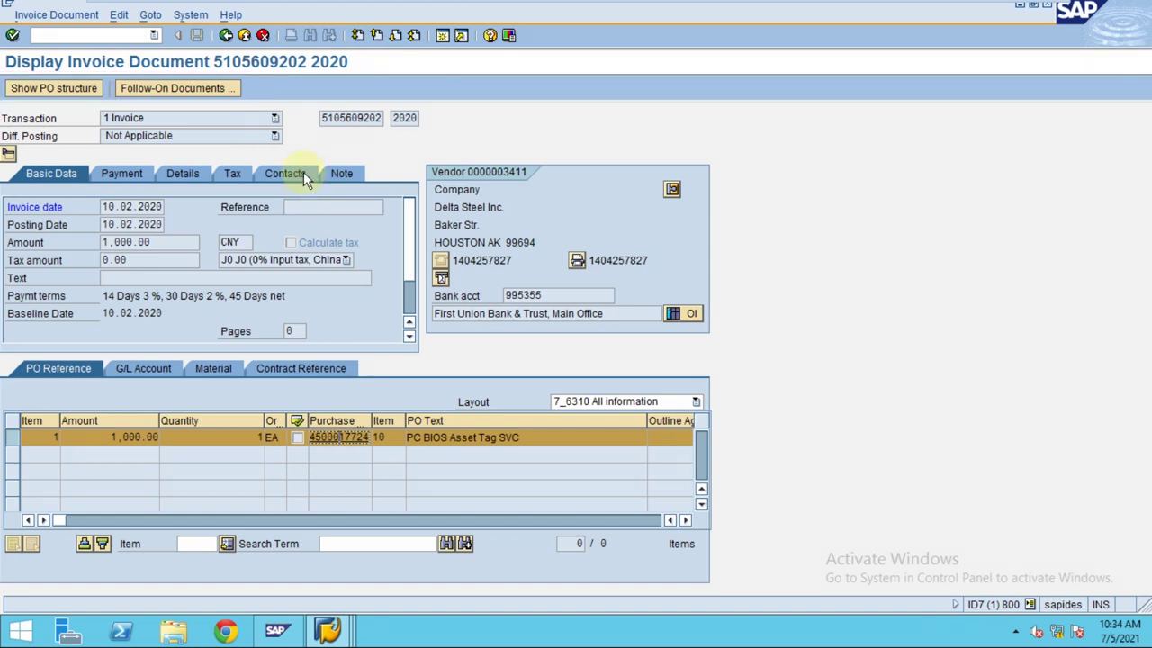
- Open the follow-on accounting document of the posted invoice and select its Materials Purchased line item
click(160, 96)
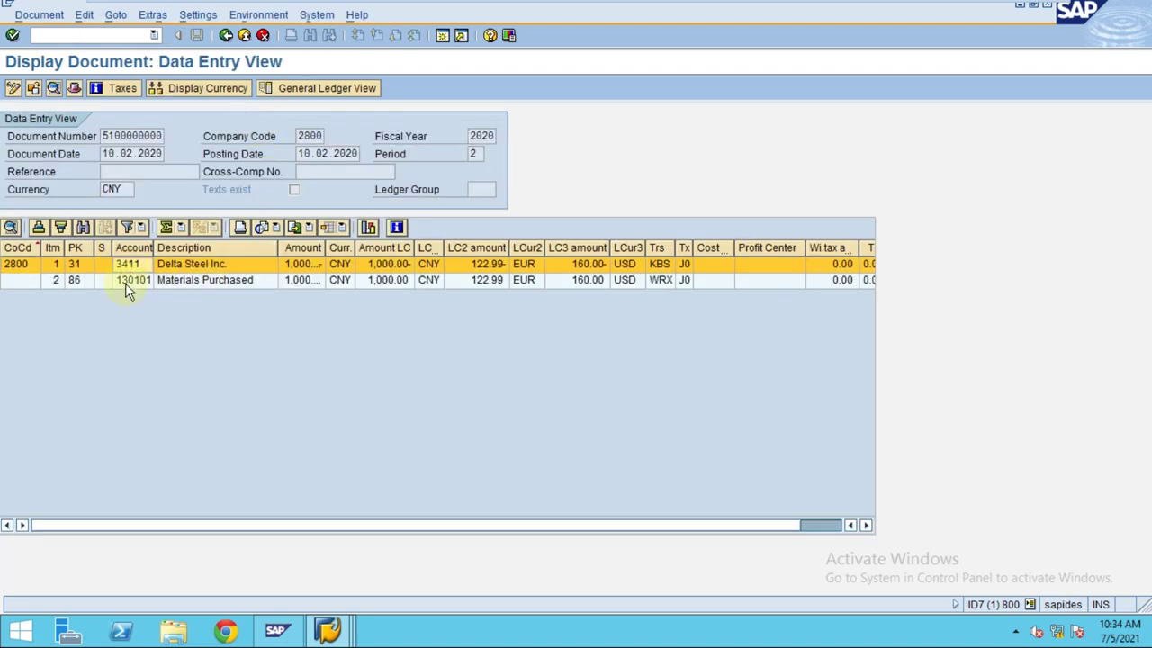
click(129, 281)
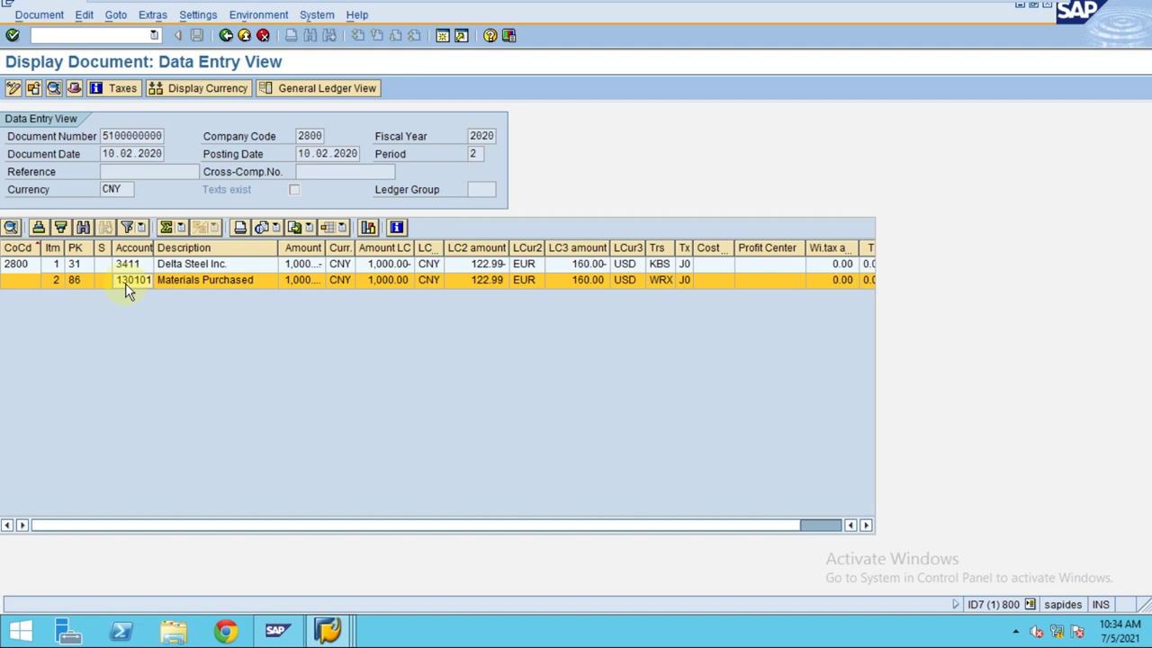
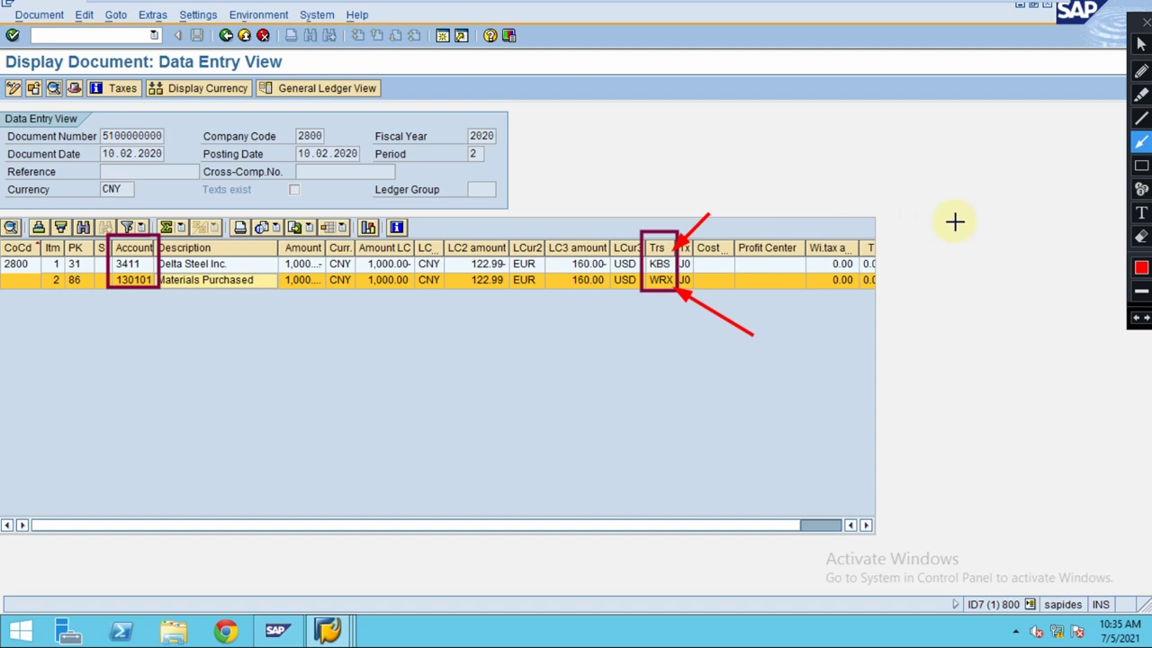
key(Escape)
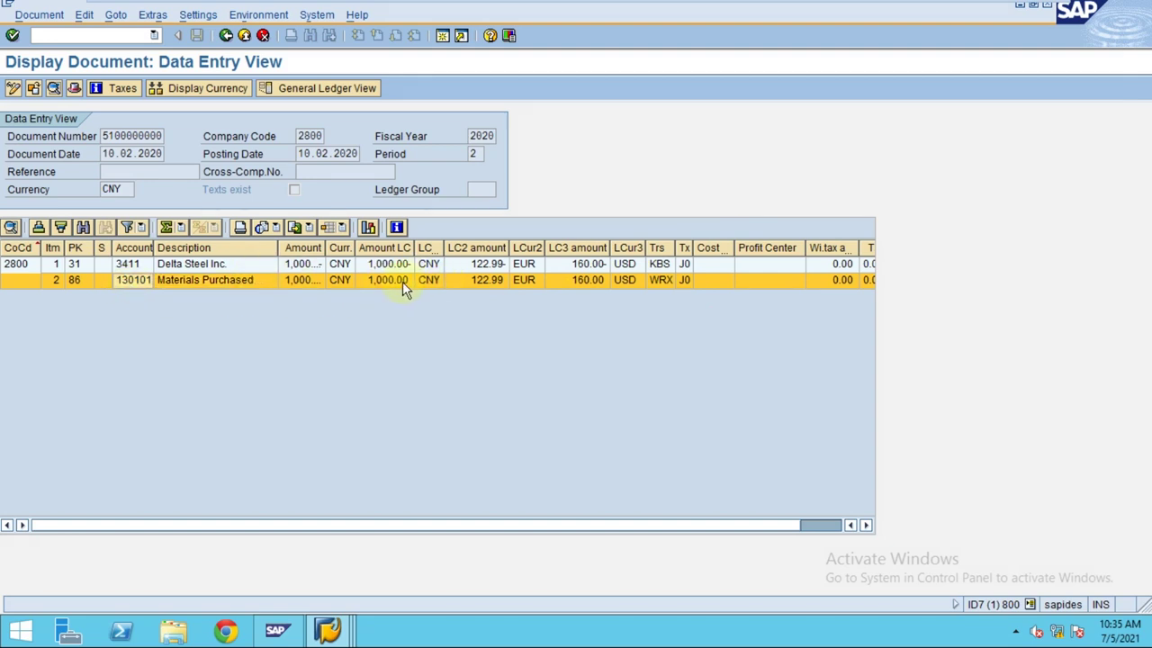
- Open the Materials Purchased line item, drill into its G/L account master record and show the control data
double_click(137, 280)
double_click(113, 122)
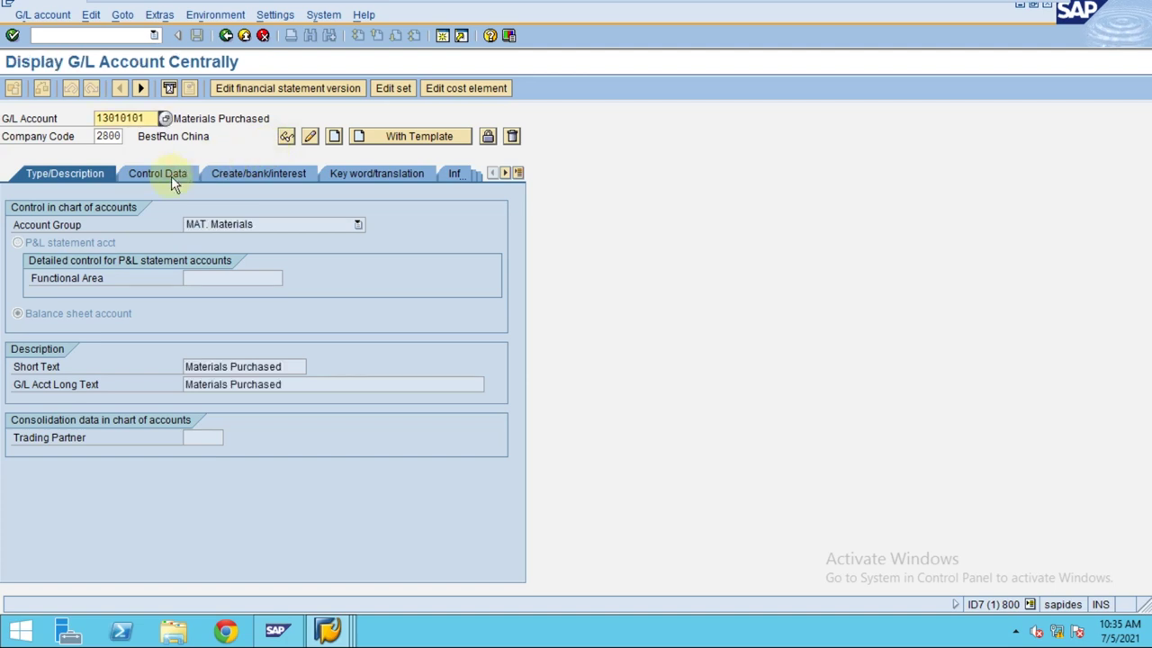
click(171, 176)
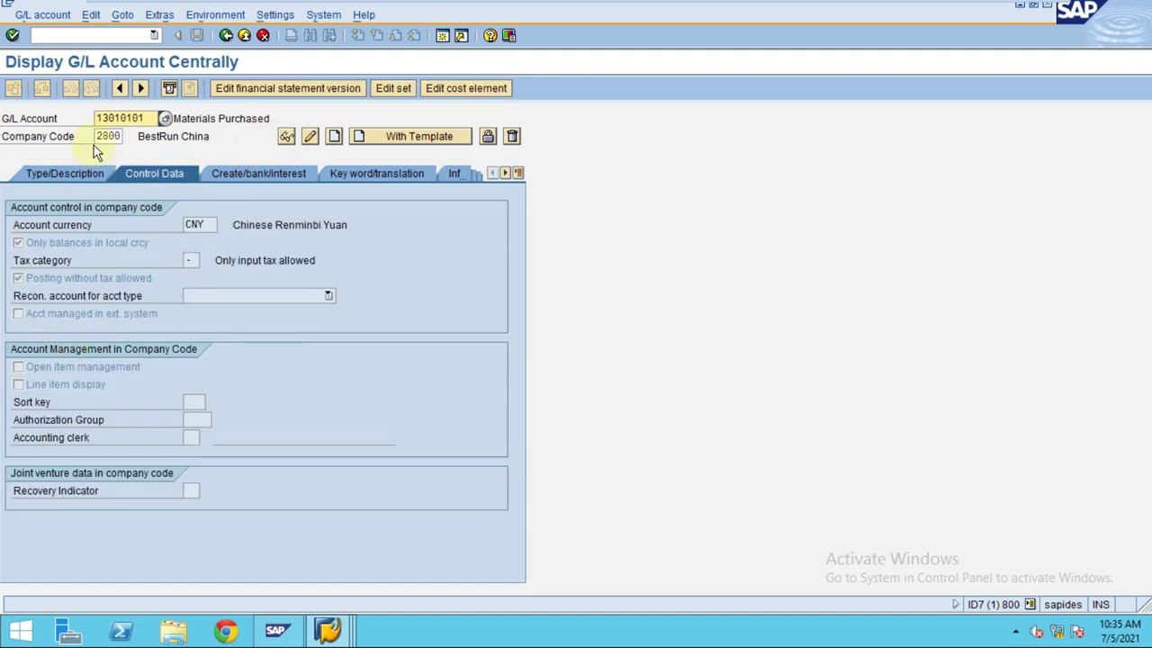
- Check the G/L account's type, open item management and line item display settings, and return to the accounting document
double_click(113, 118)
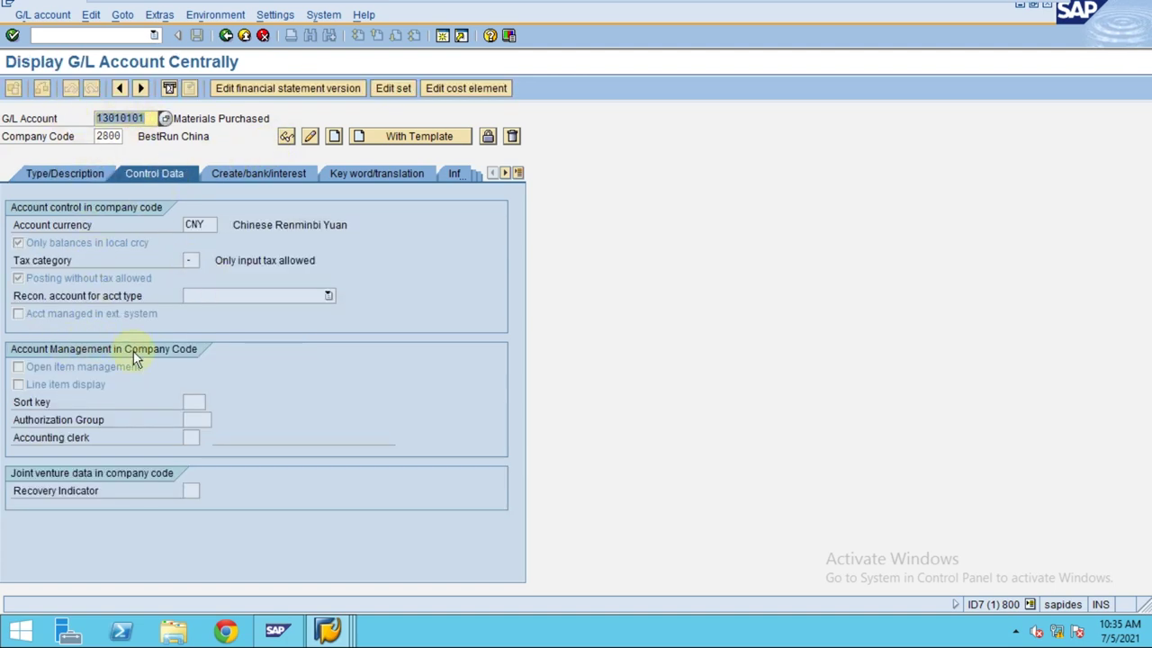
click(50, 371)
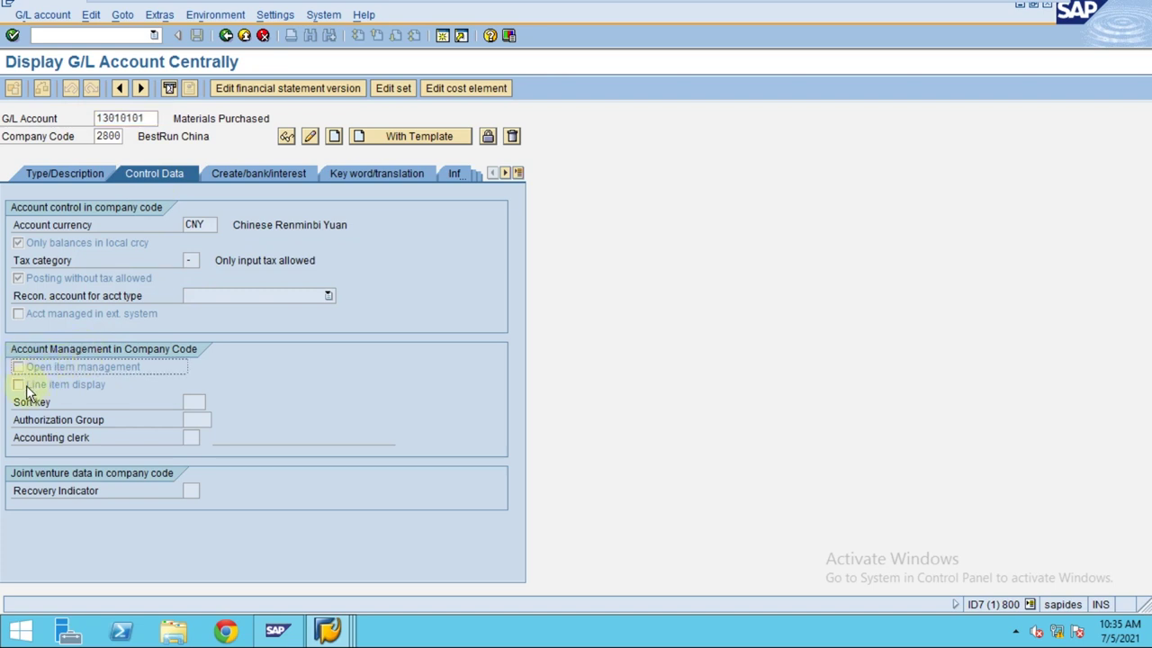
click(64, 174)
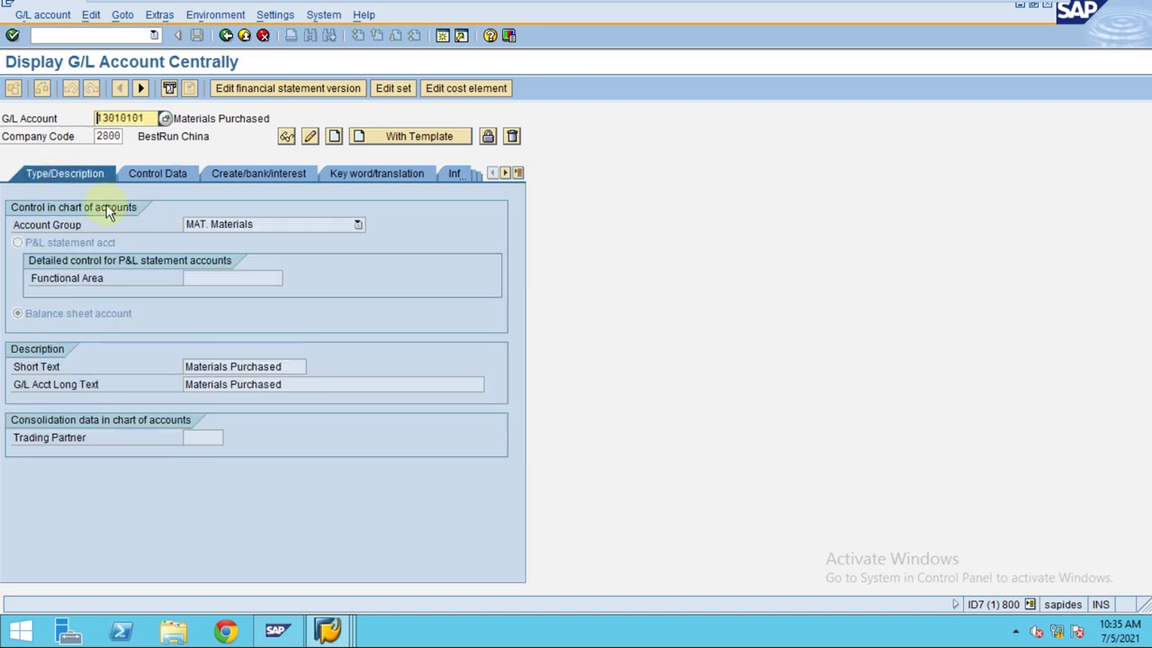
click(148, 176)
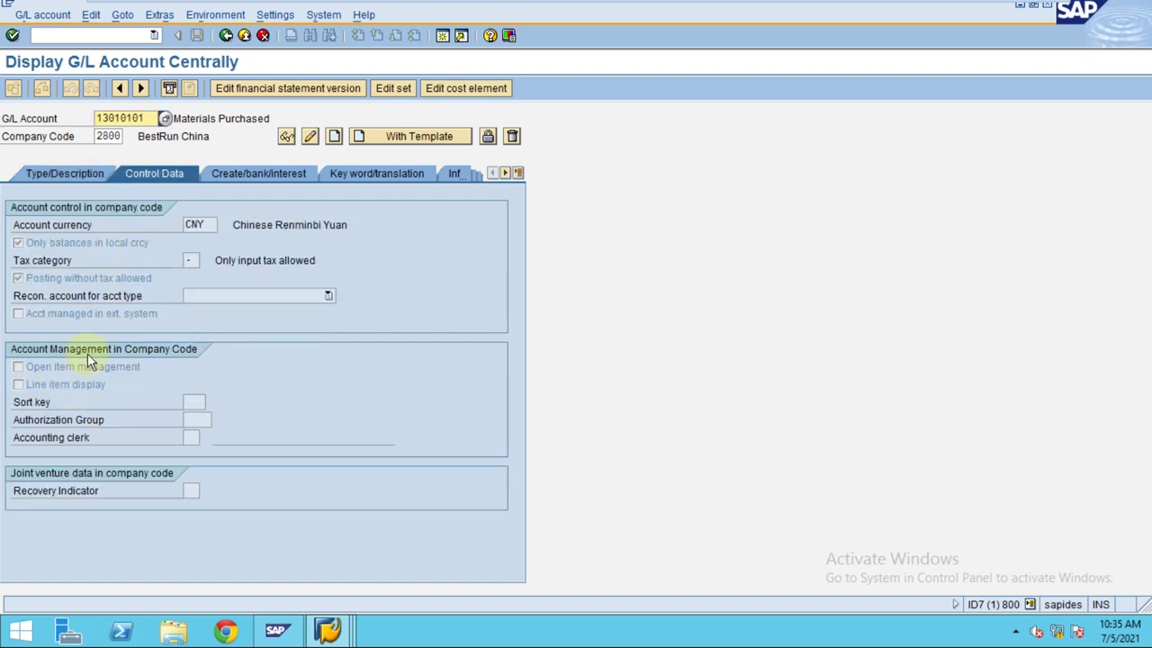
click(198, 118)
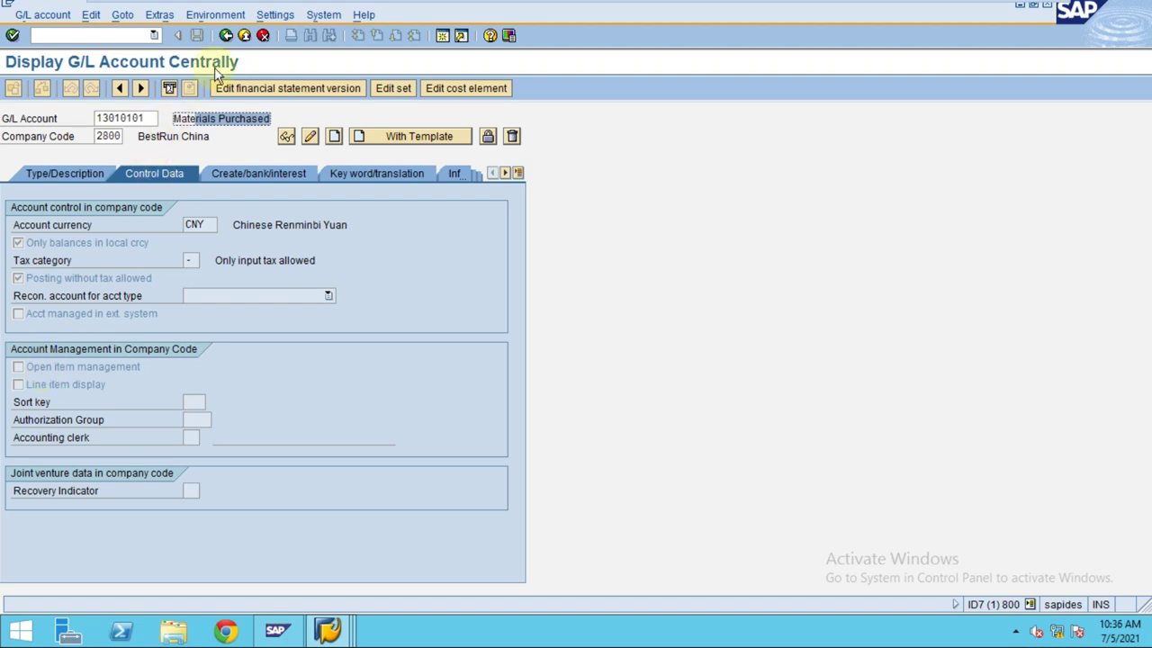
click(226, 35)
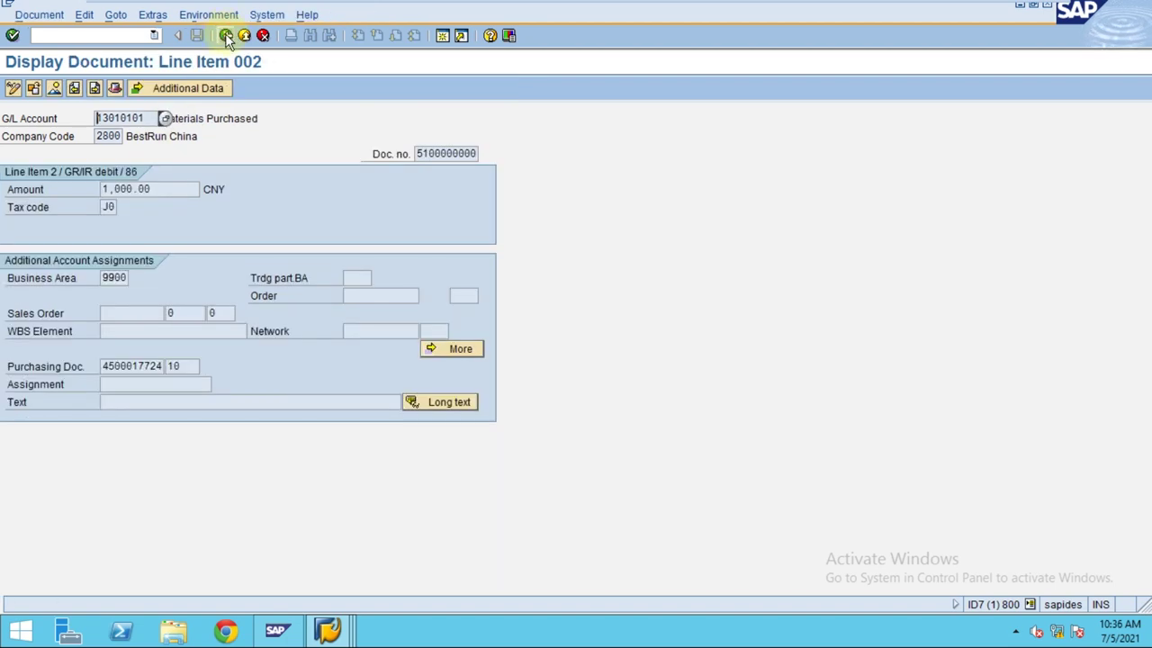
click(226, 35)
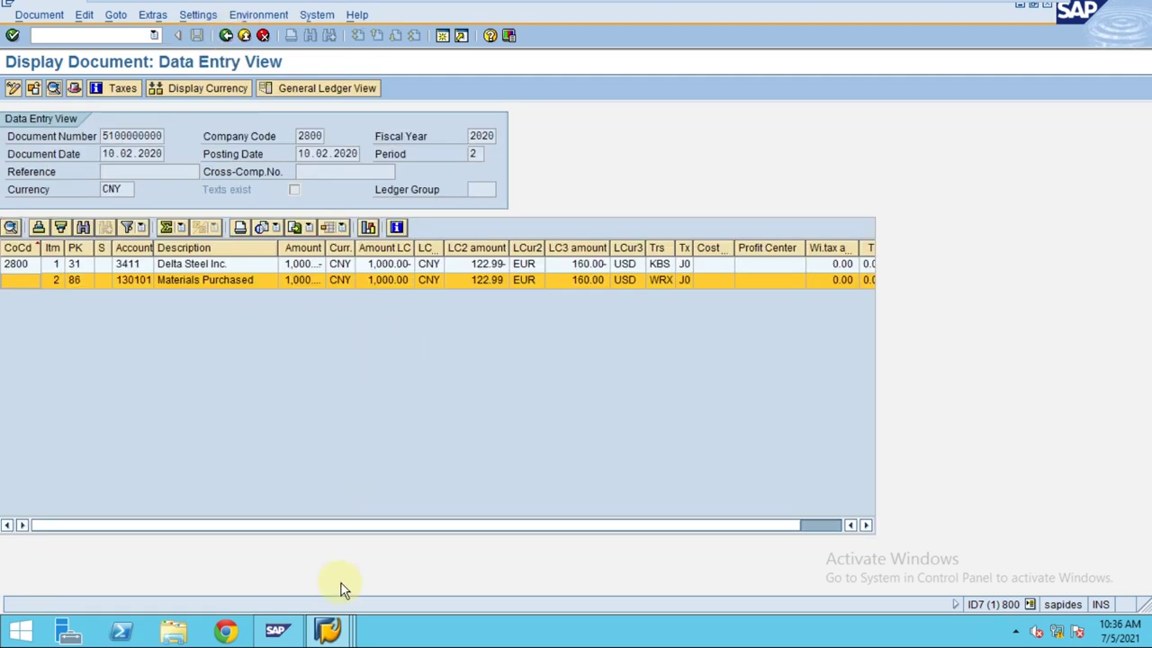
- Switch to the other SAP session showing the accounting document with posting date 01.03.2020
mouse_move(333, 636)
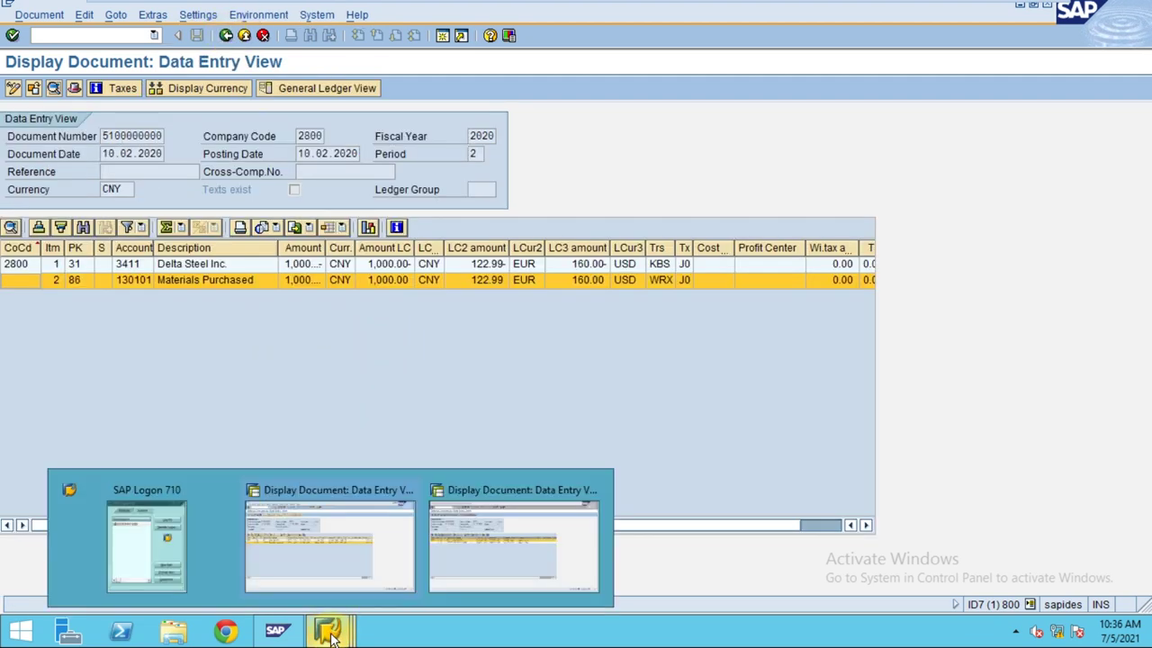
click(335, 547)
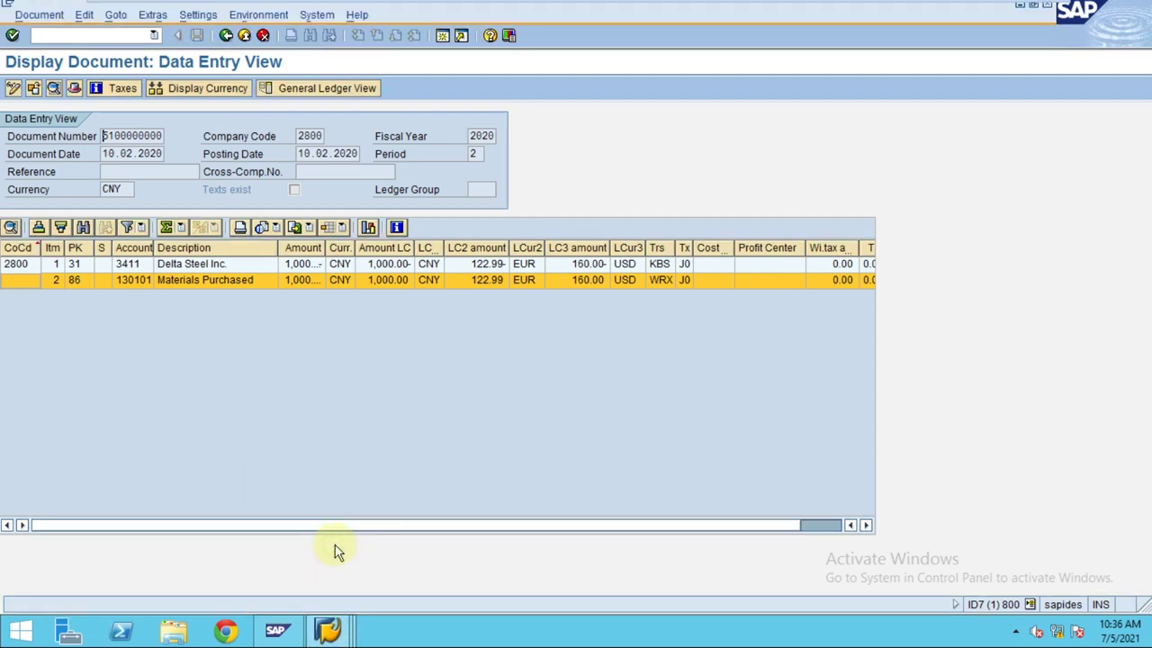
mouse_move(330, 634)
click(503, 545)
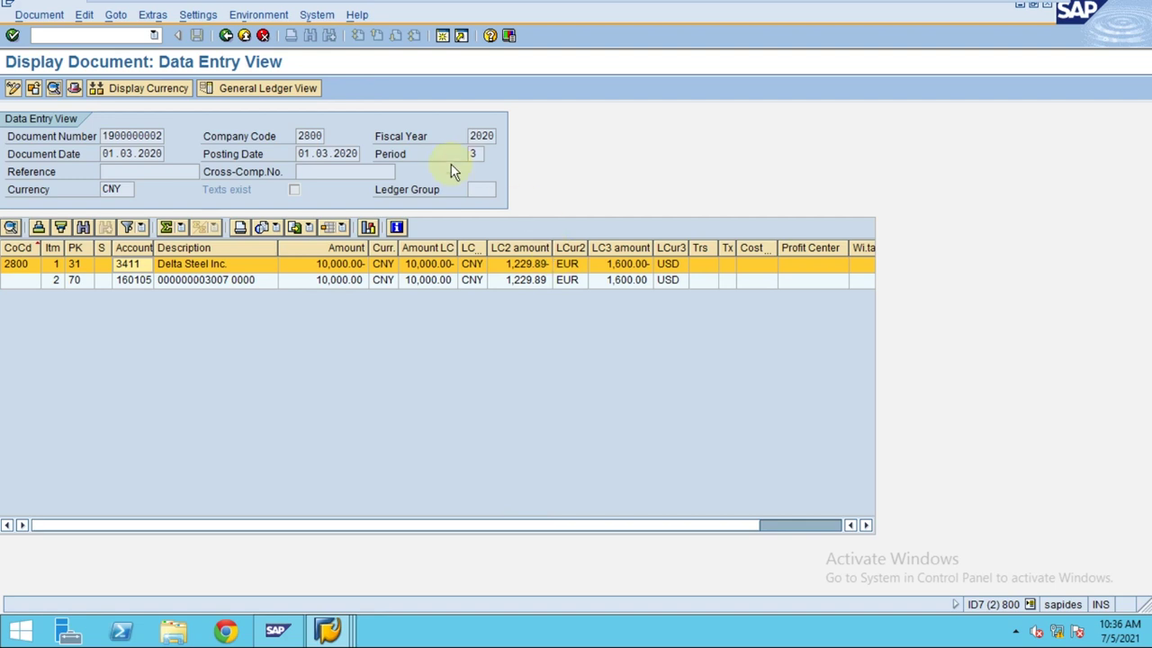
- Return to the Furniture asset in Asset Explorer, reopen the accounting document of its 01.03.2020 external acquisition, and reduce the window from full screen
click(227, 35)
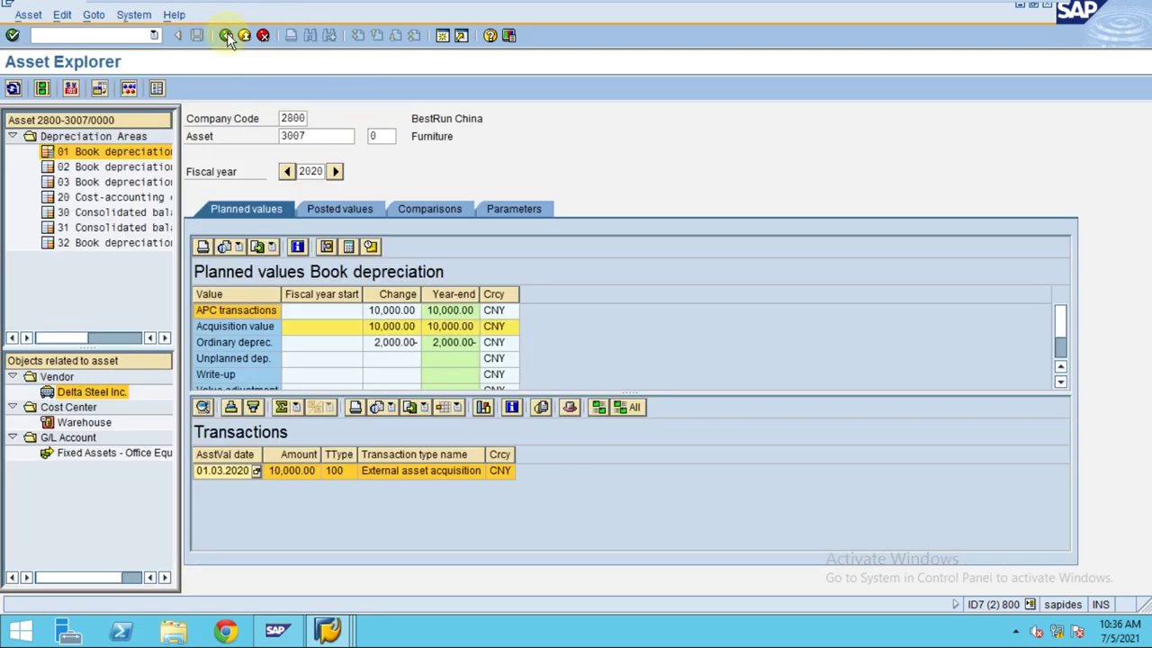
double_click(225, 474)
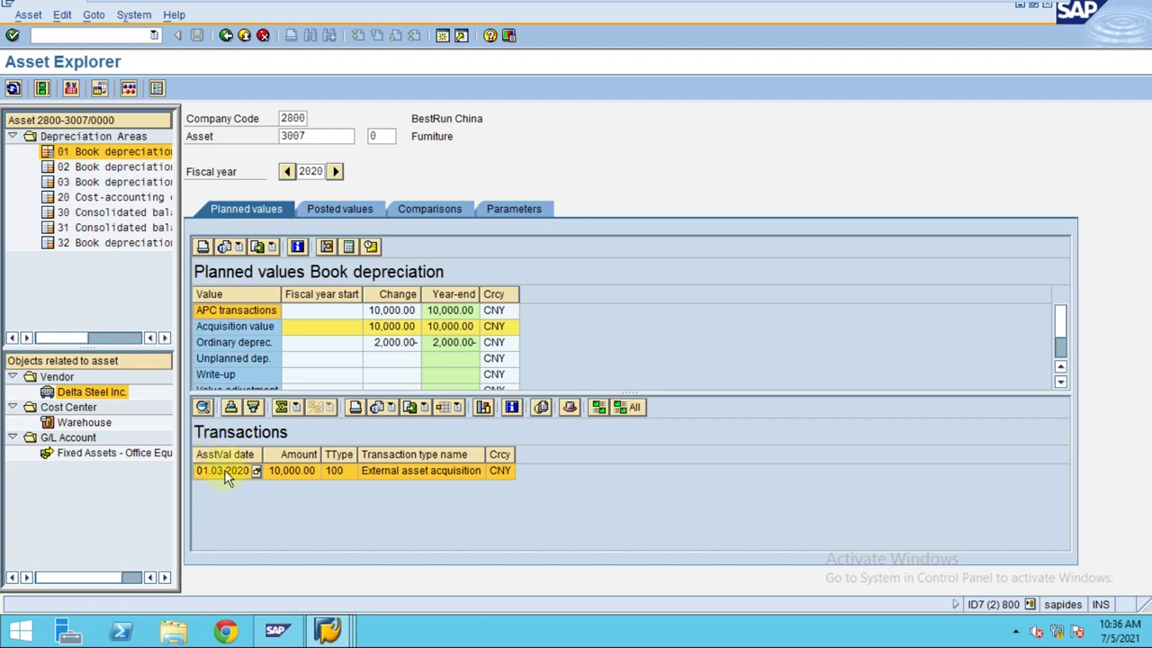
click(1035, 11)
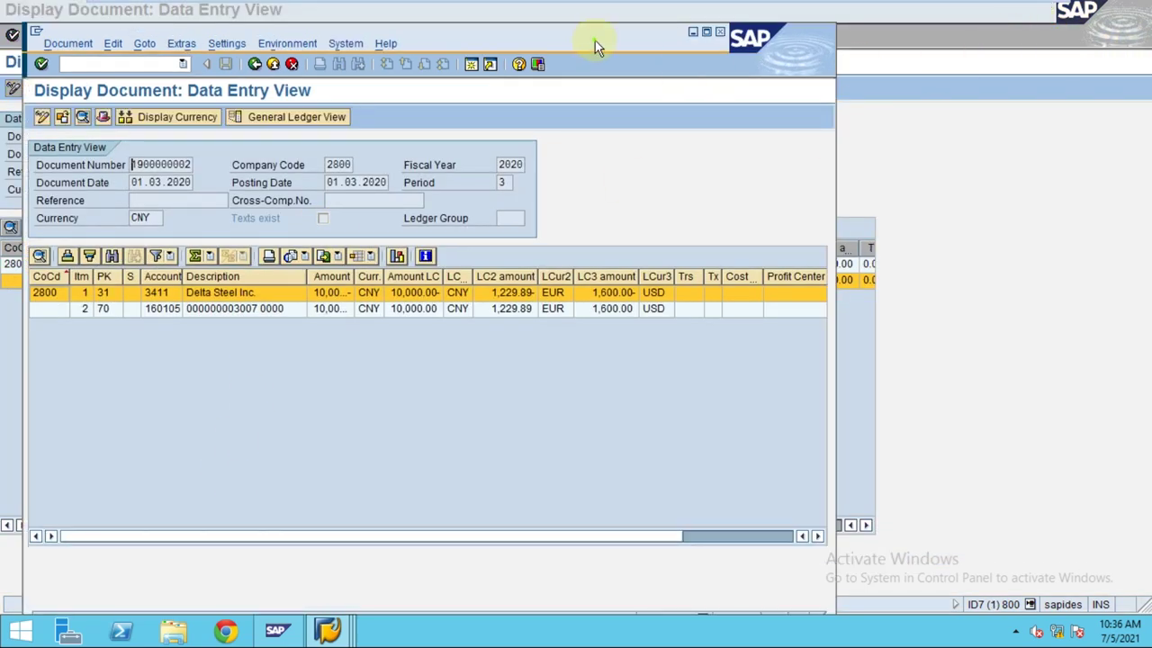
- Place the 01.03.2020 asset acquisition document's window below the reopened invoice accounting document and compare their line items, selecting the asset line
drag(595, 41, 613, 324)
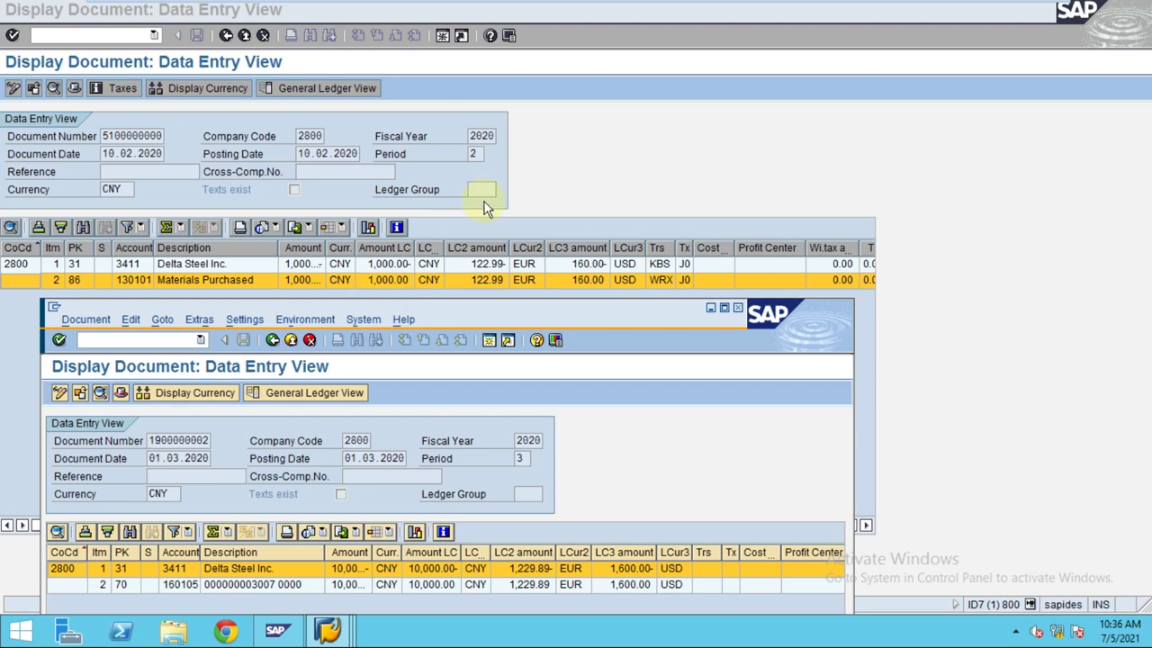
click(689, 144)
click(226, 35)
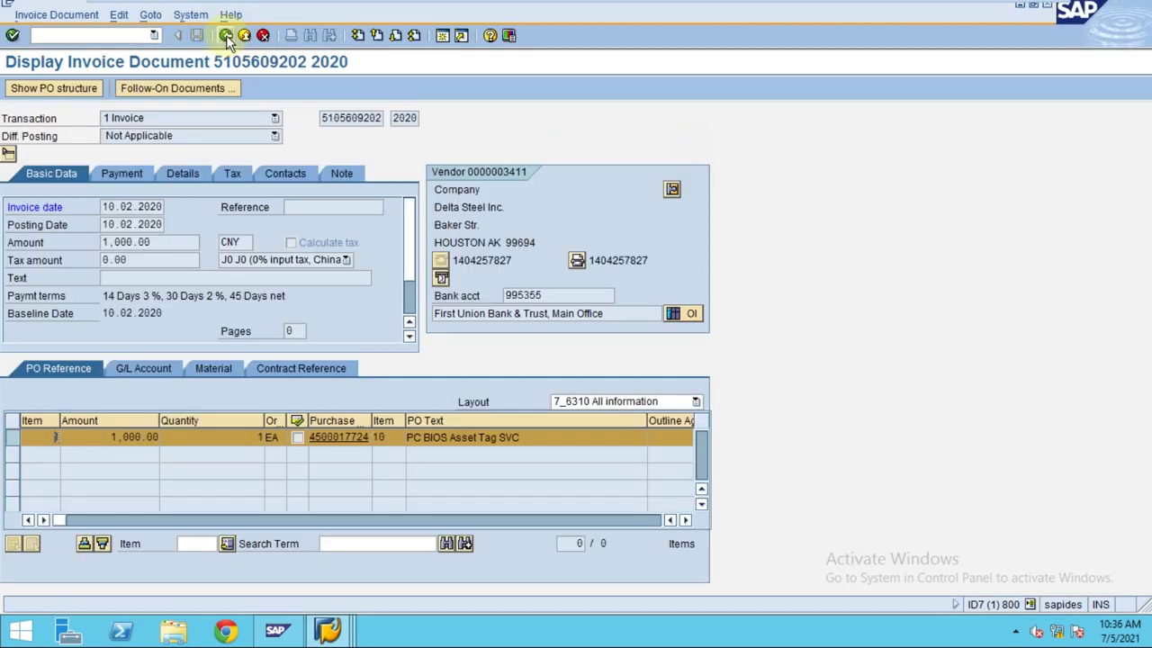
click(203, 87)
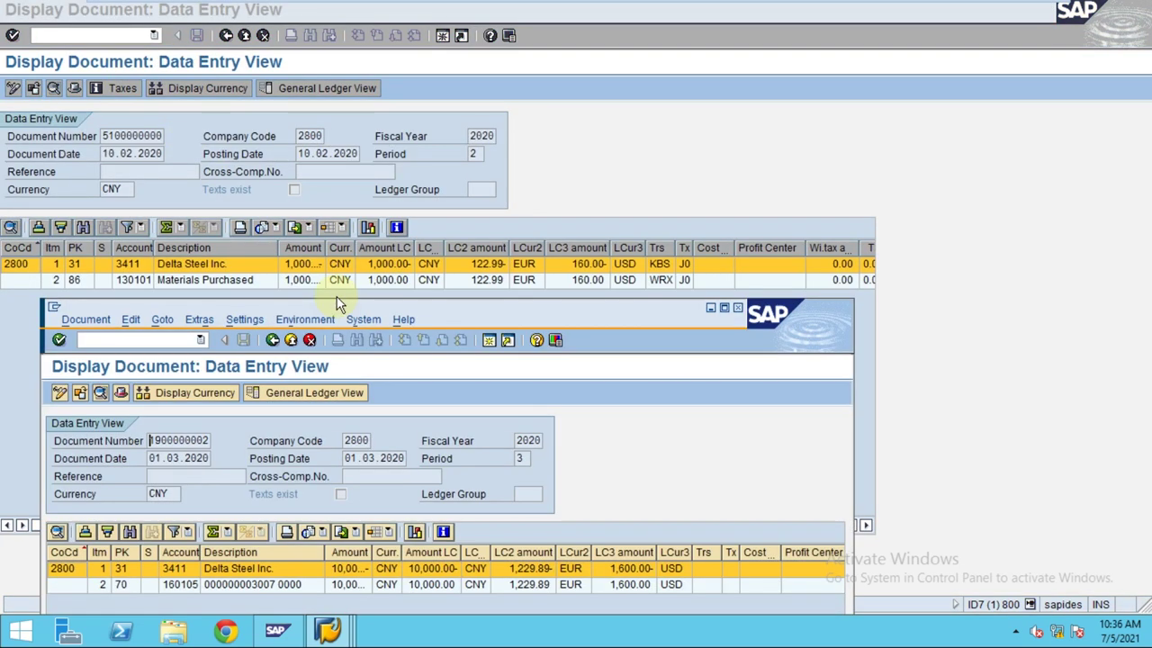
drag(458, 317, 399, 312)
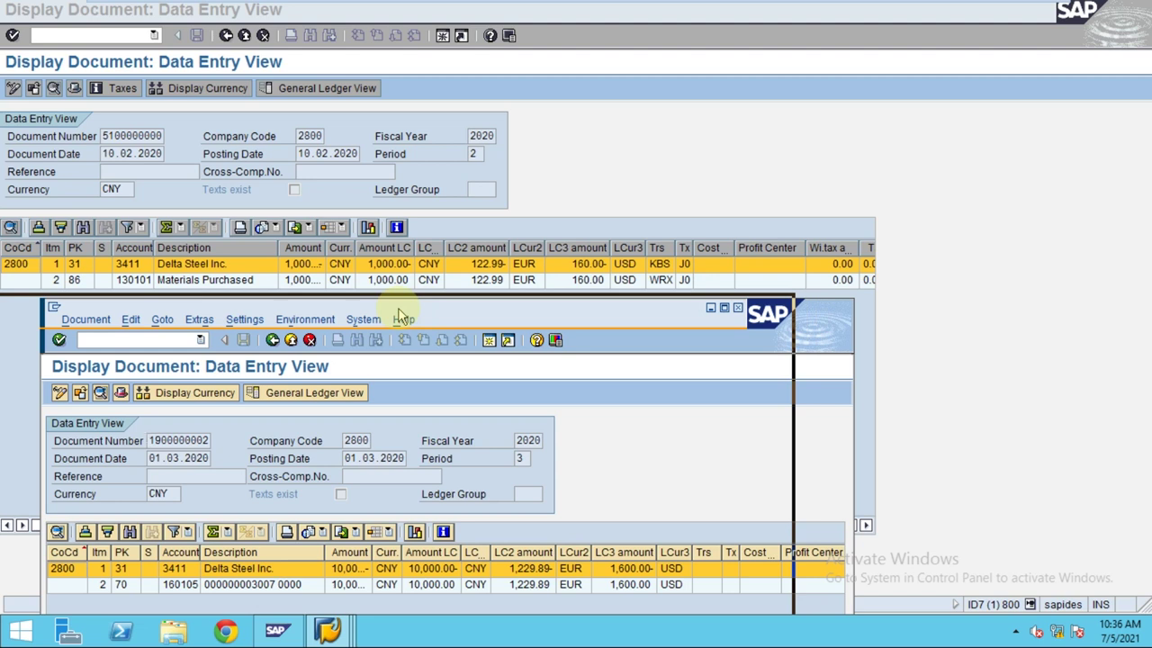
drag(398, 311, 422, 319)
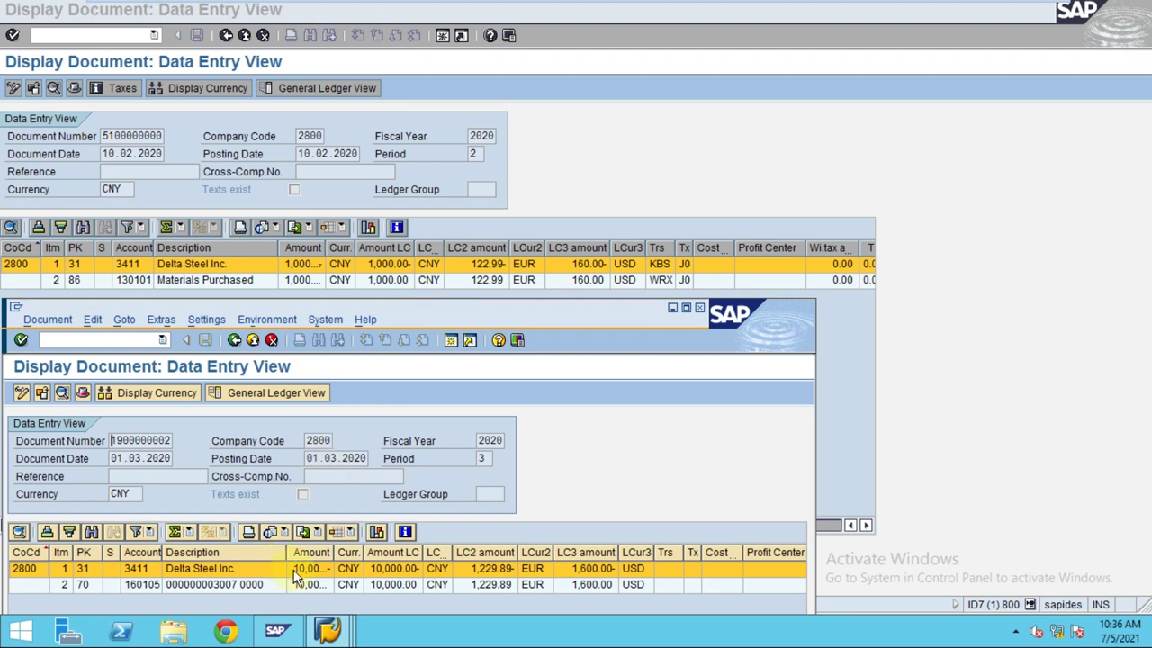
click(254, 583)
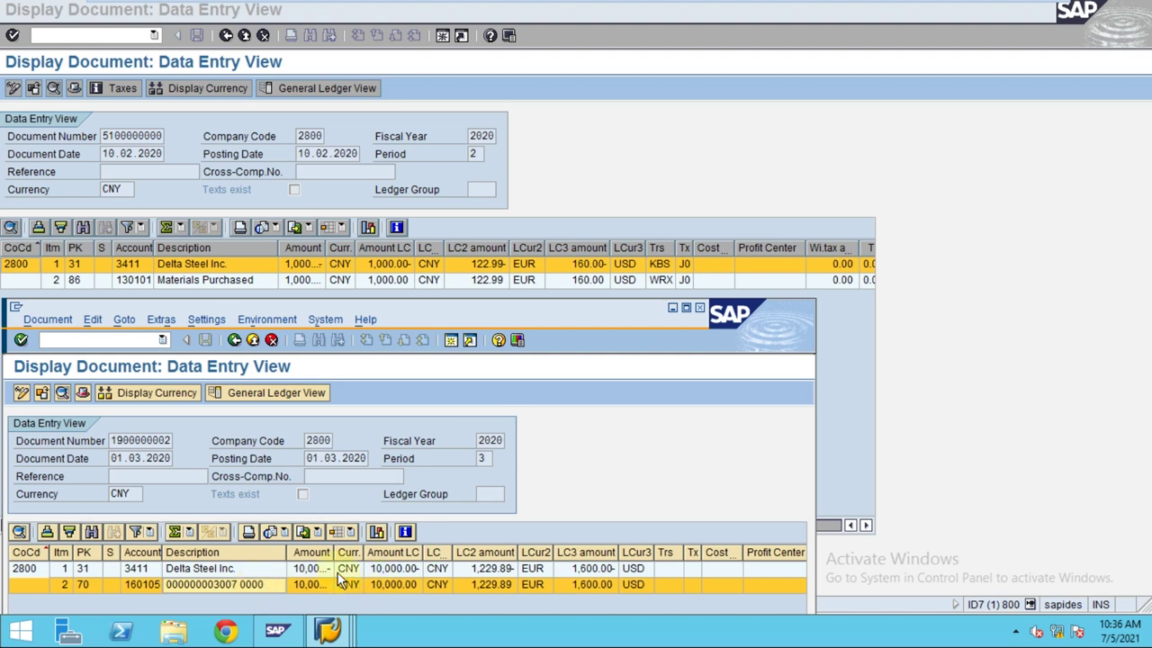
- Return to Asset Explorer and load asset 3011 for fiscal year 2020
click(234, 339)
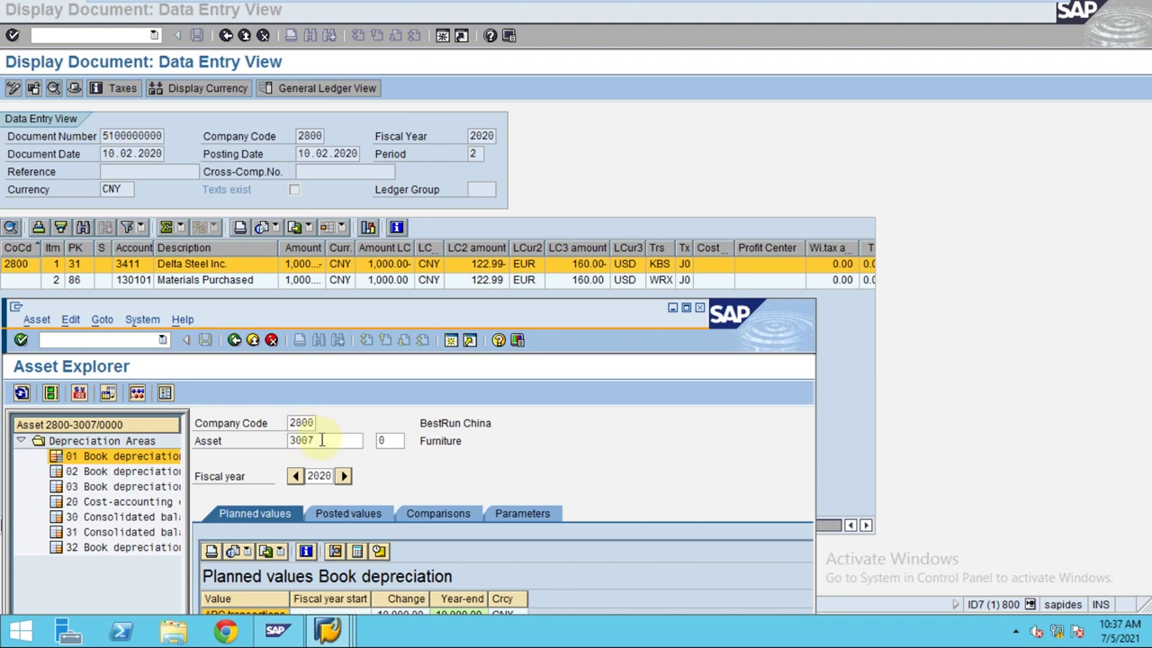
drag(322, 438, 276, 438)
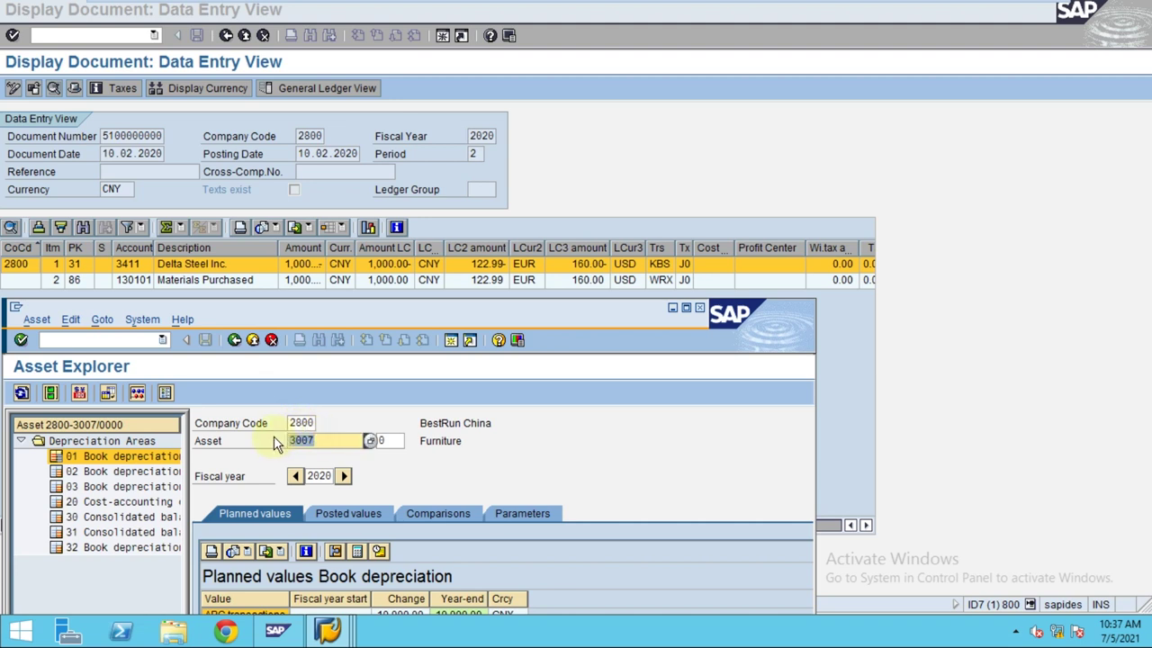
text(3)
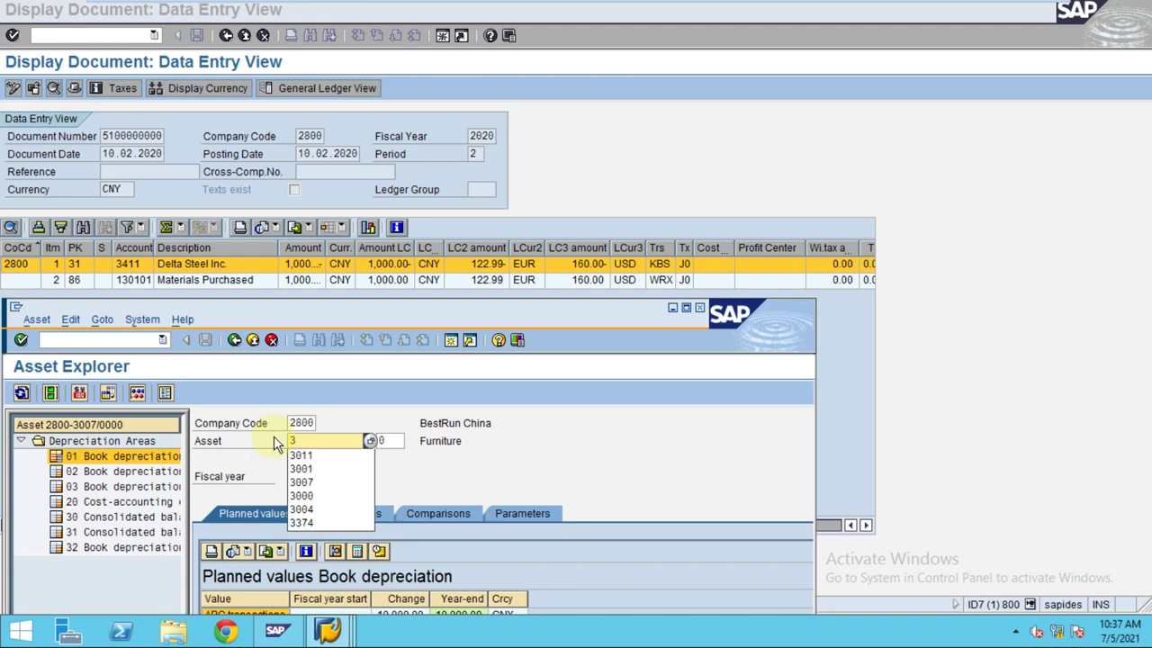
click(320, 455)
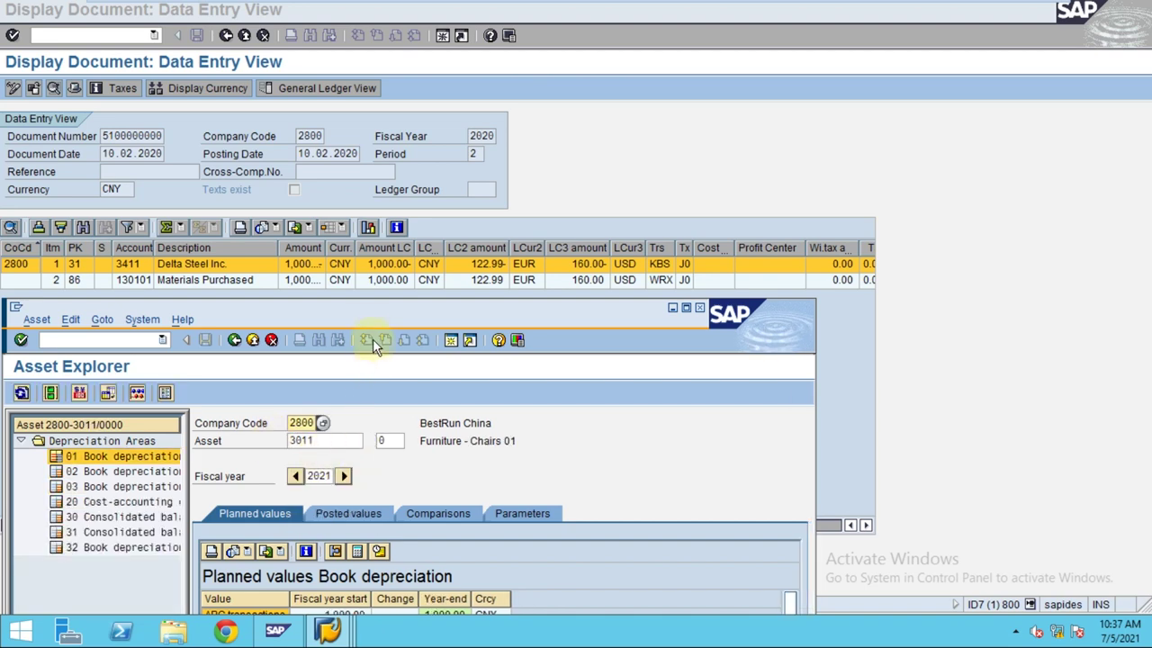
drag(371, 309, 481, 121)
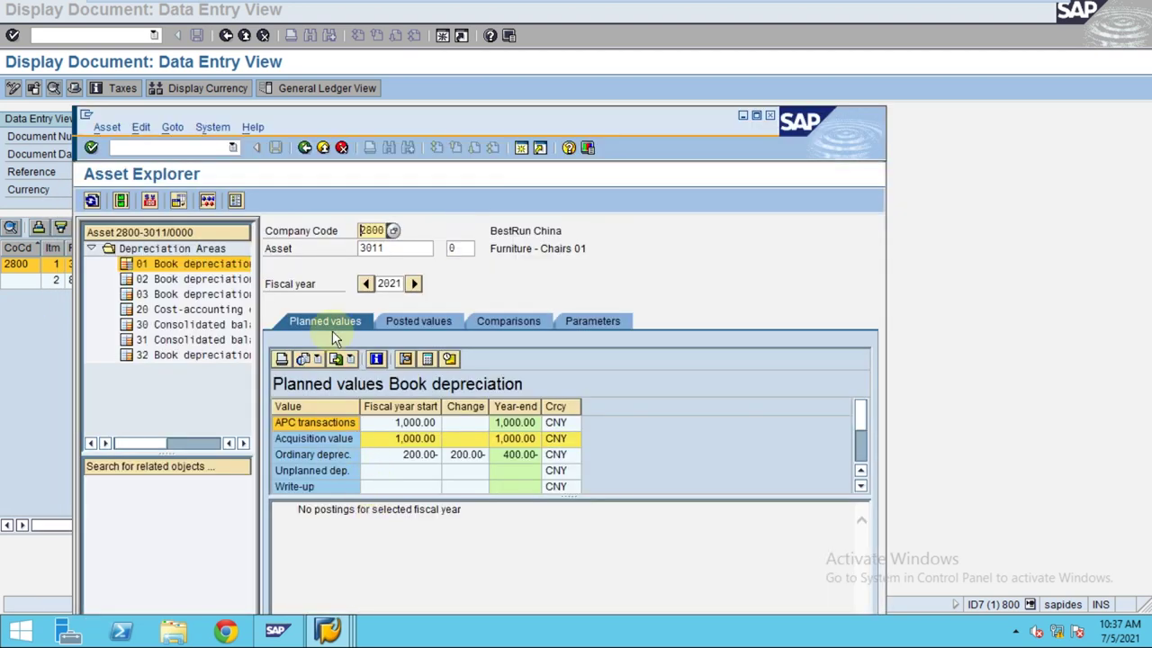
click(363, 284)
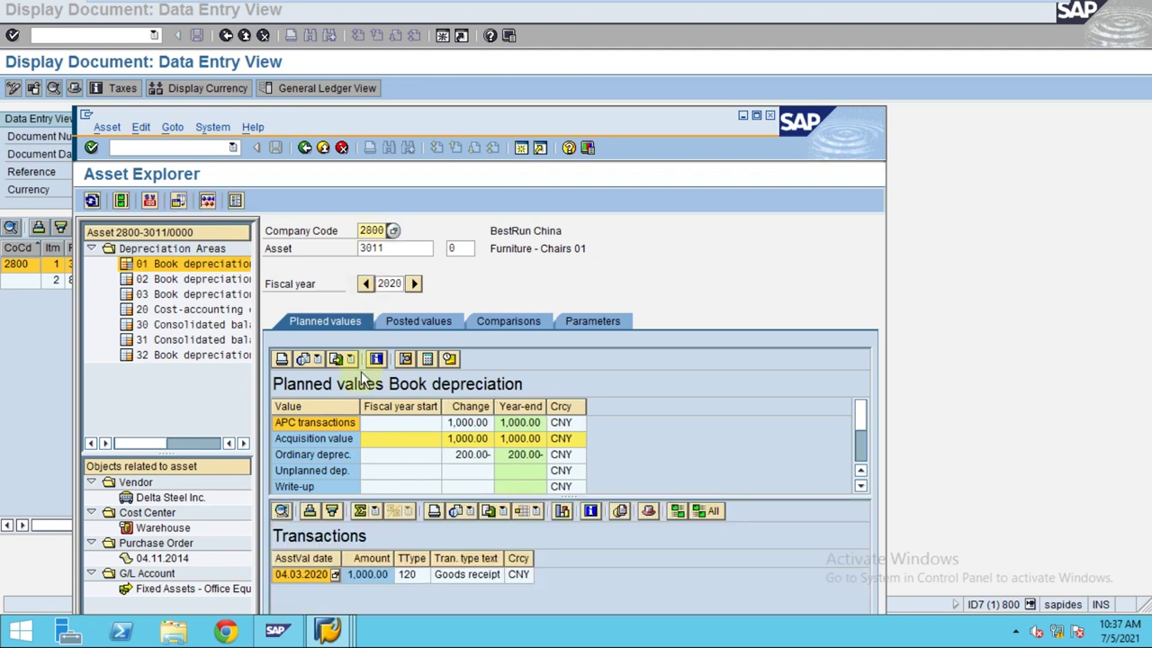
- Open the accounting document of the 04.03.2020 goods receipt, place it below the invoice document, and select its Materials Purchased line
double_click(305, 574)
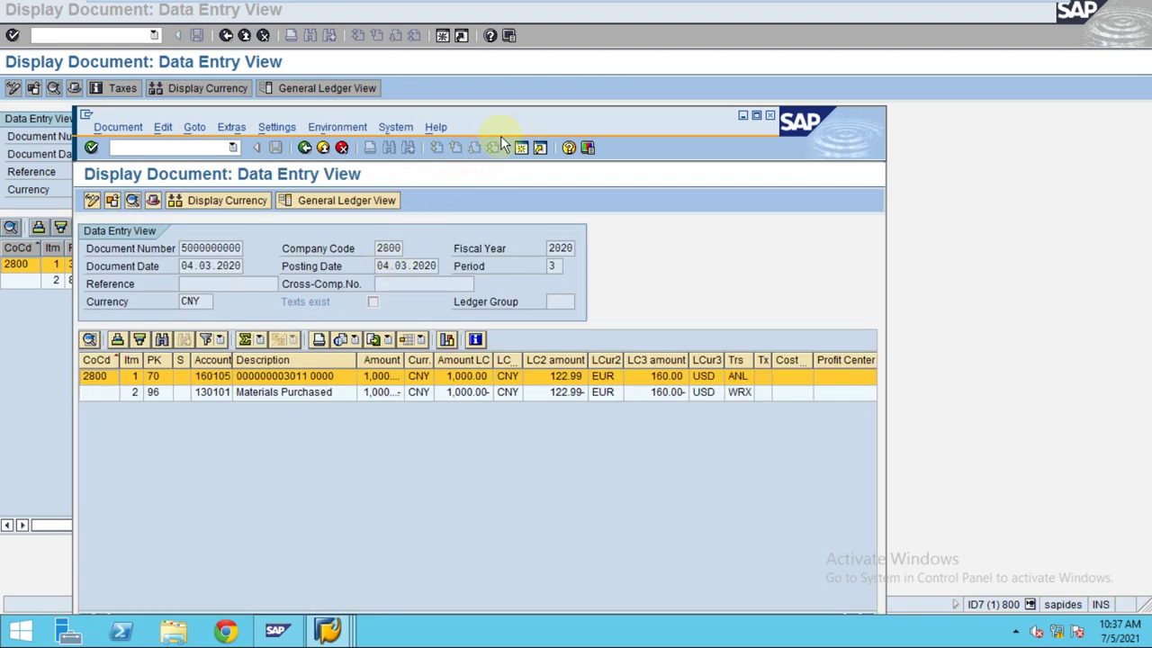
drag(497, 122, 436, 307)
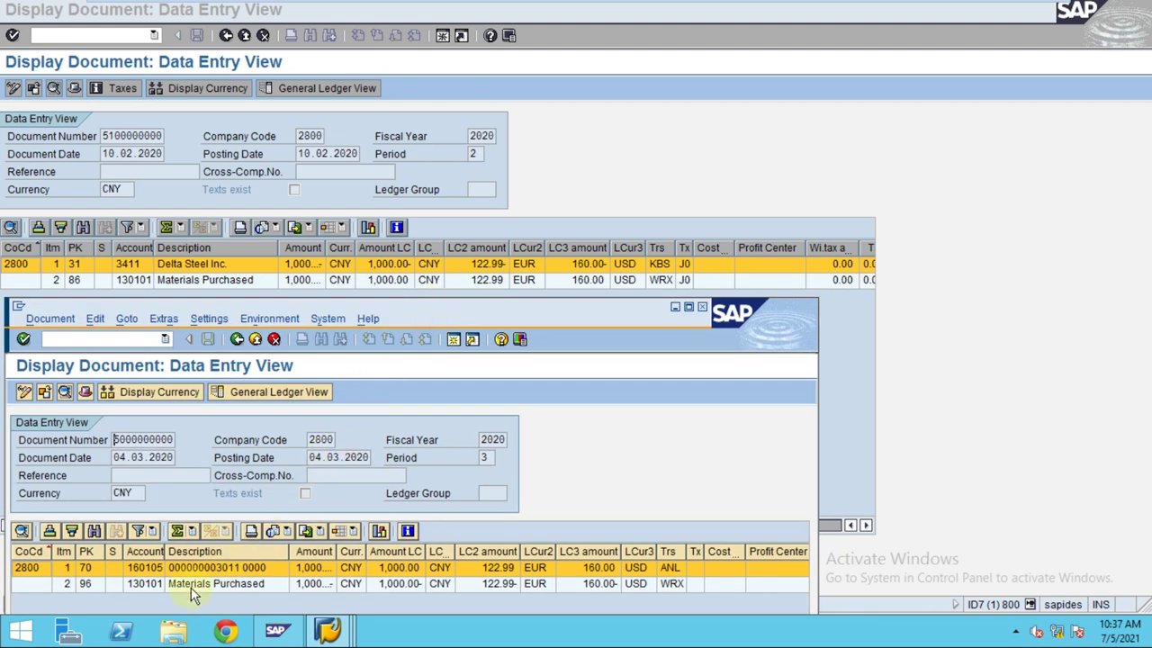
click(144, 585)
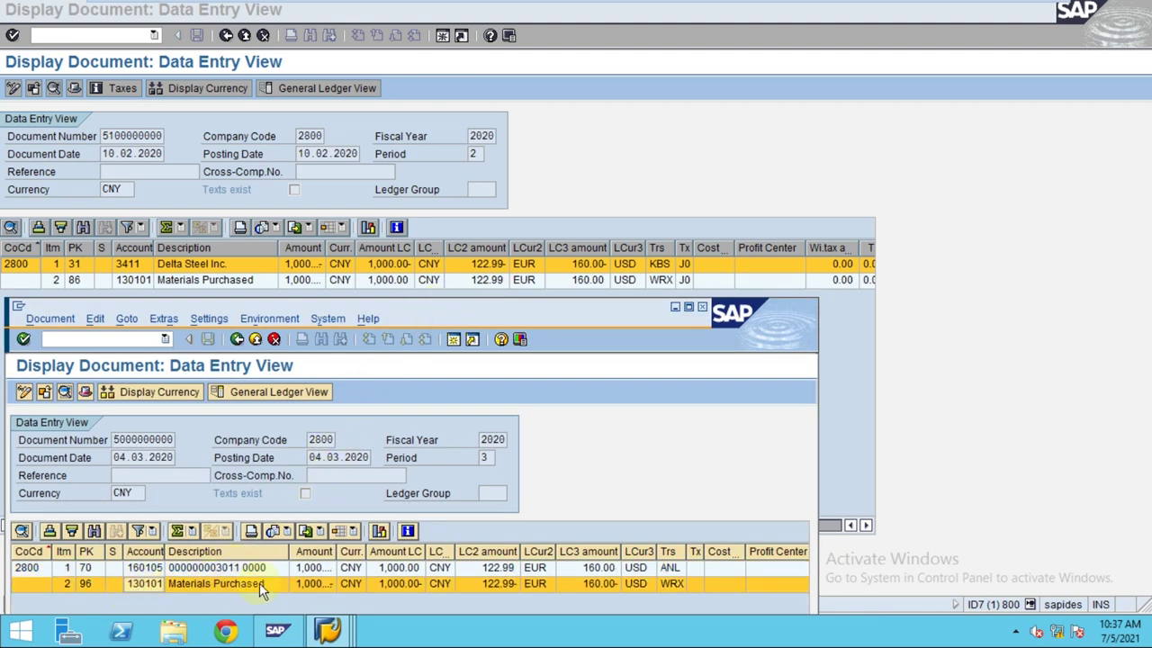
mouse_move(579, 3)
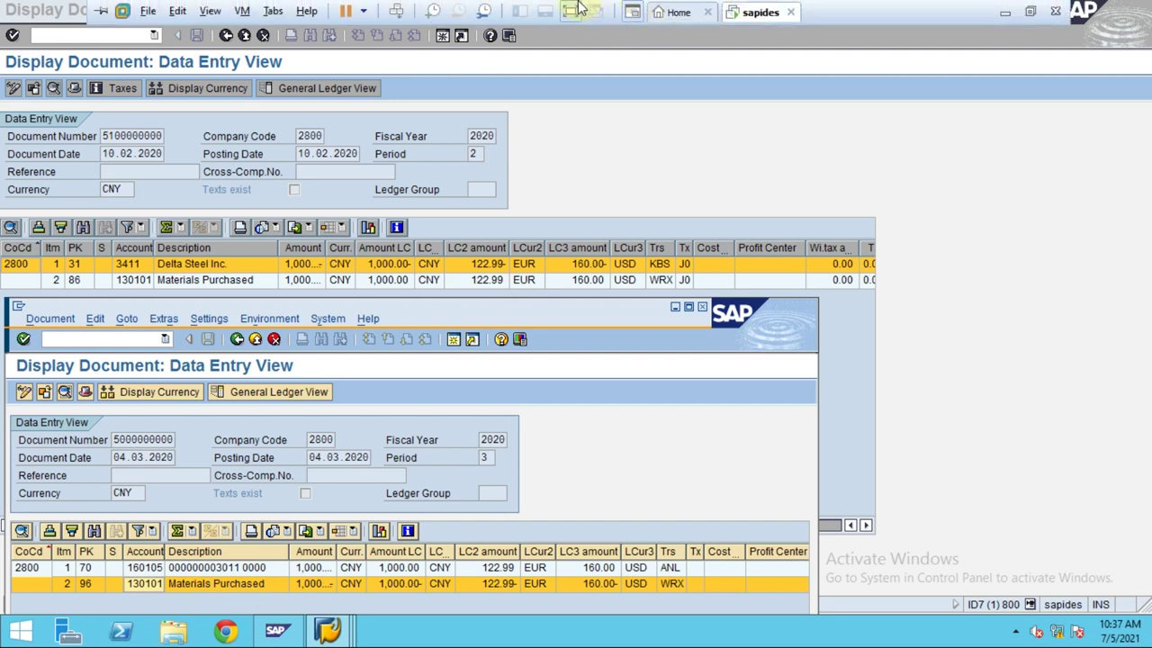
click(730, 13)
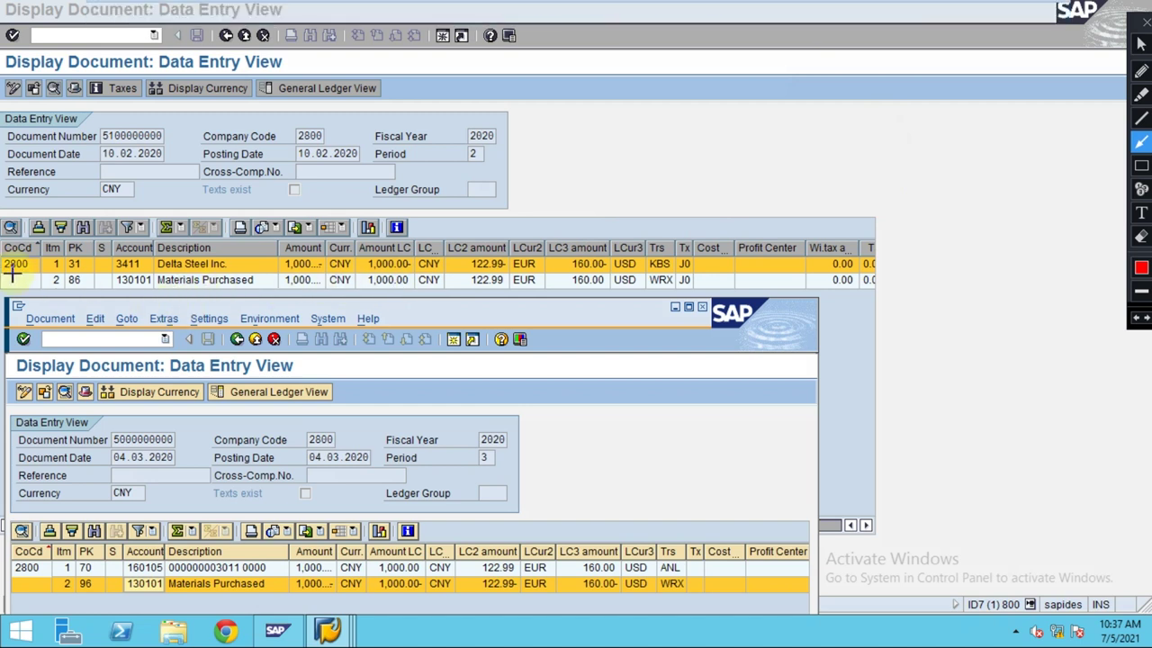
drag(31, 275, 135, 279)
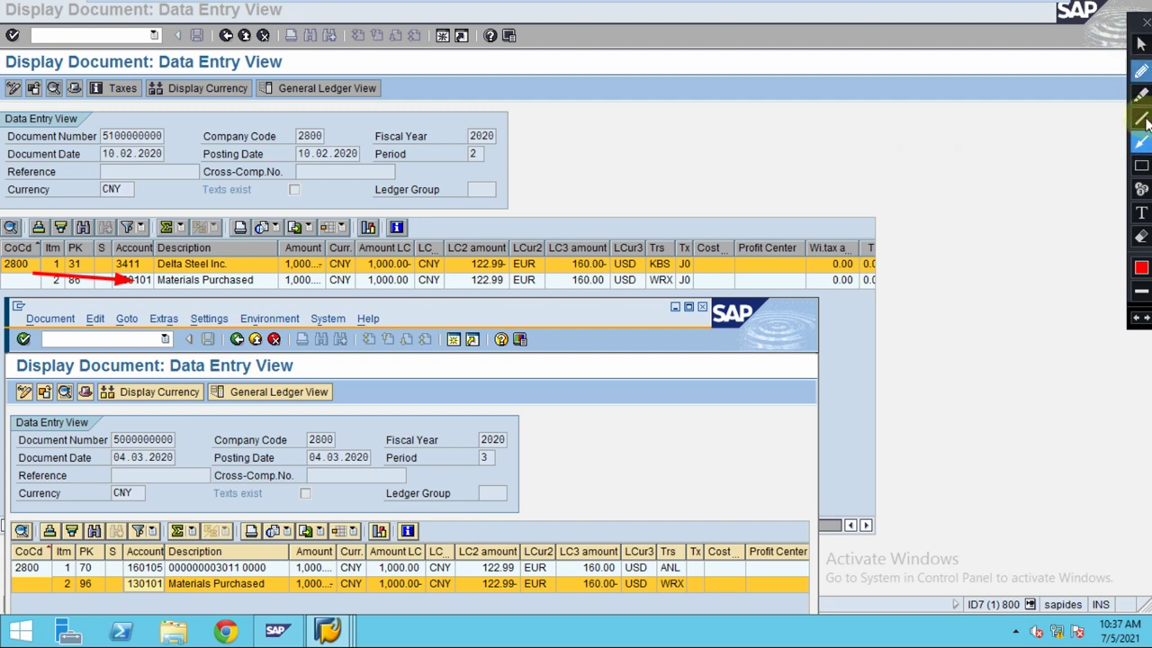
key(Escape)
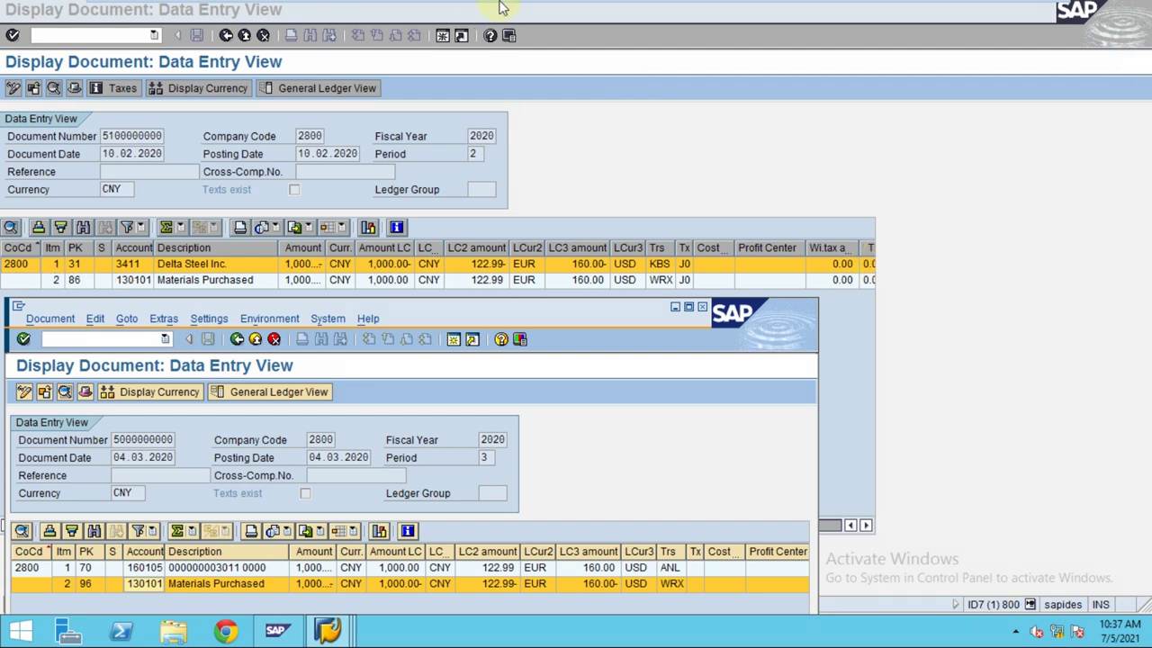
- Outline the Materials Purchased line item in both accounting documents with rectangles, and clear the drawings
mouse_move(496, 6)
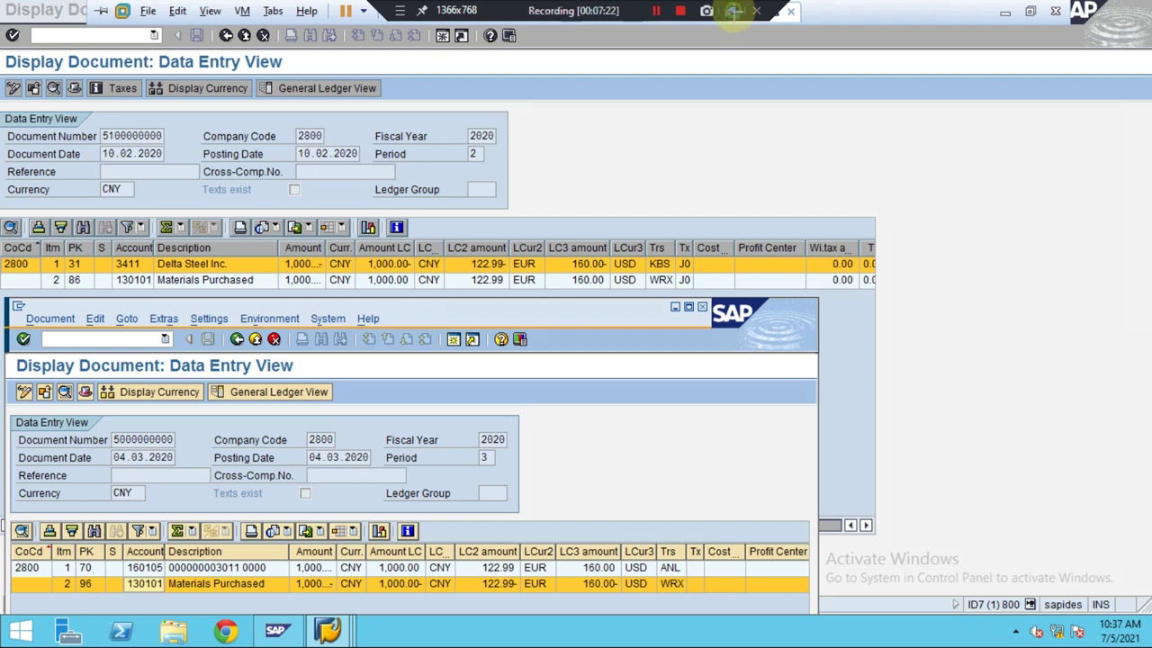
click(731, 11)
click(1141, 169)
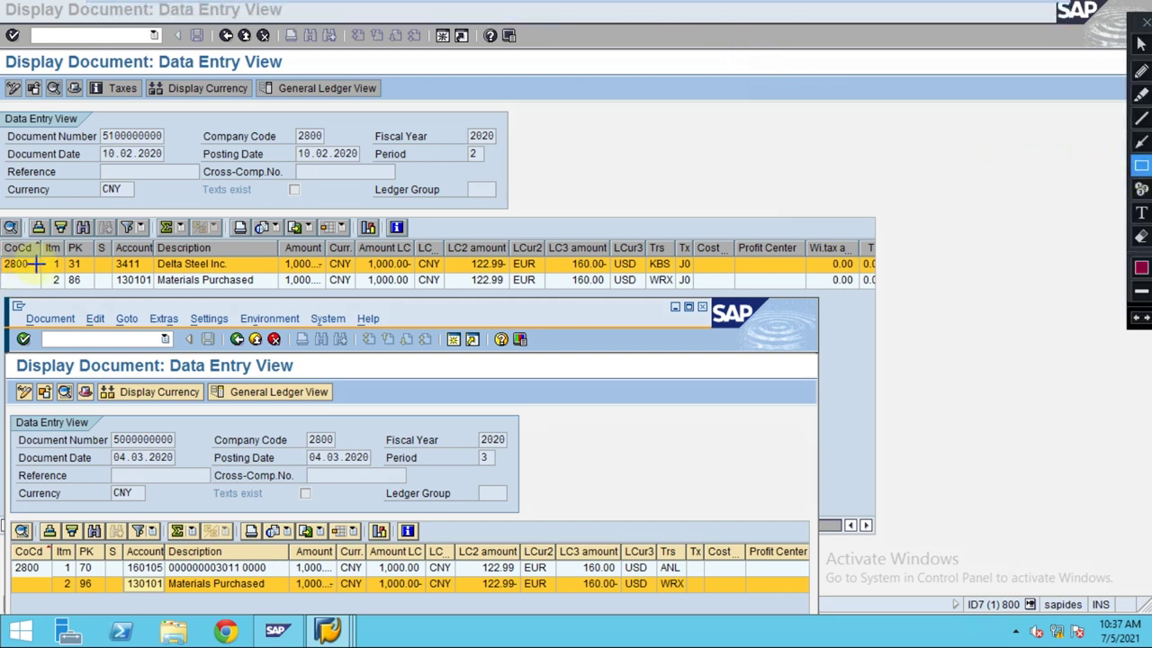
mouse_move(38, 273)
mouse_down()
mouse_move(144, 286)
mouse_move(701, 289)
mouse_up()
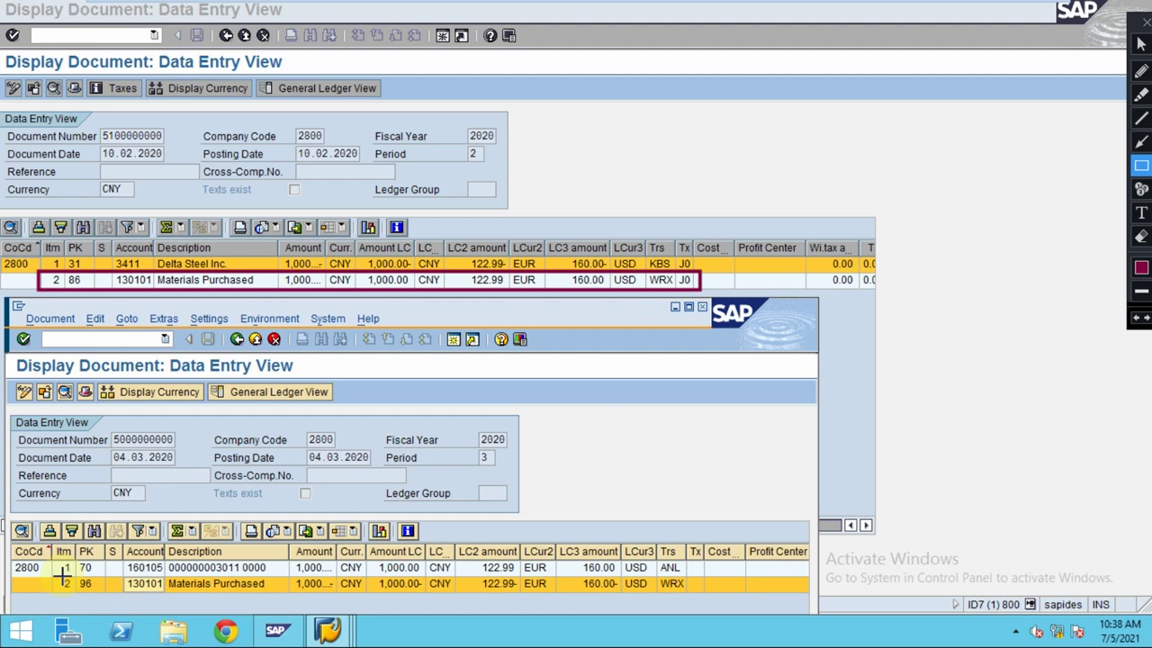
drag(62, 576, 691, 592)
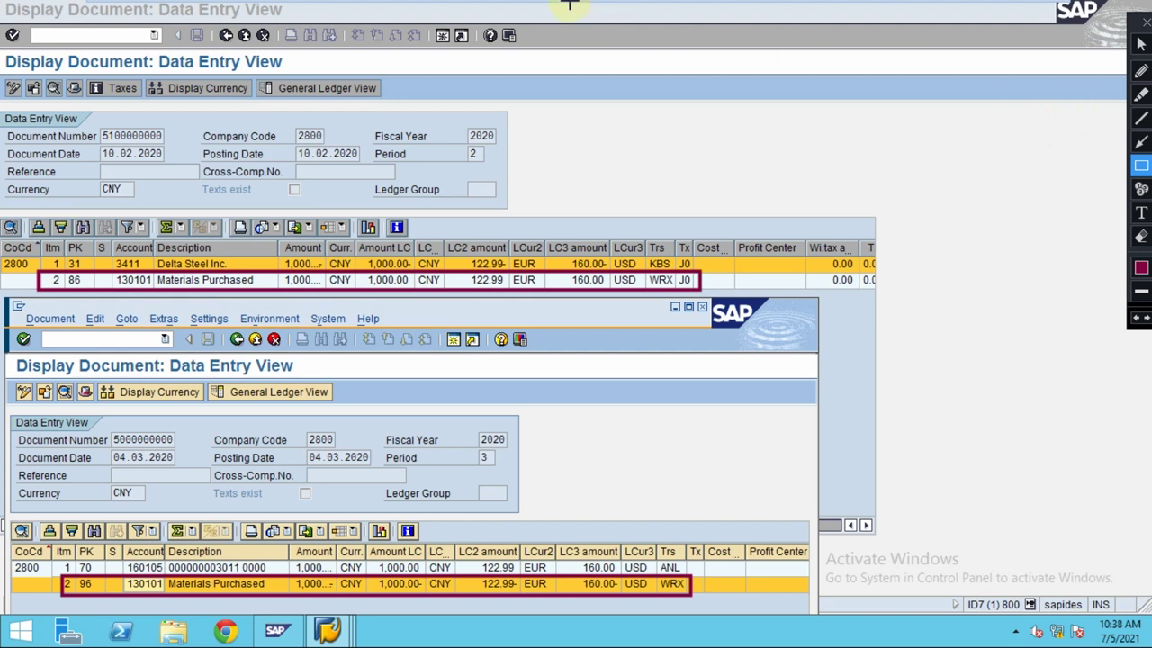
mouse_move(584, 4)
key(Escape)
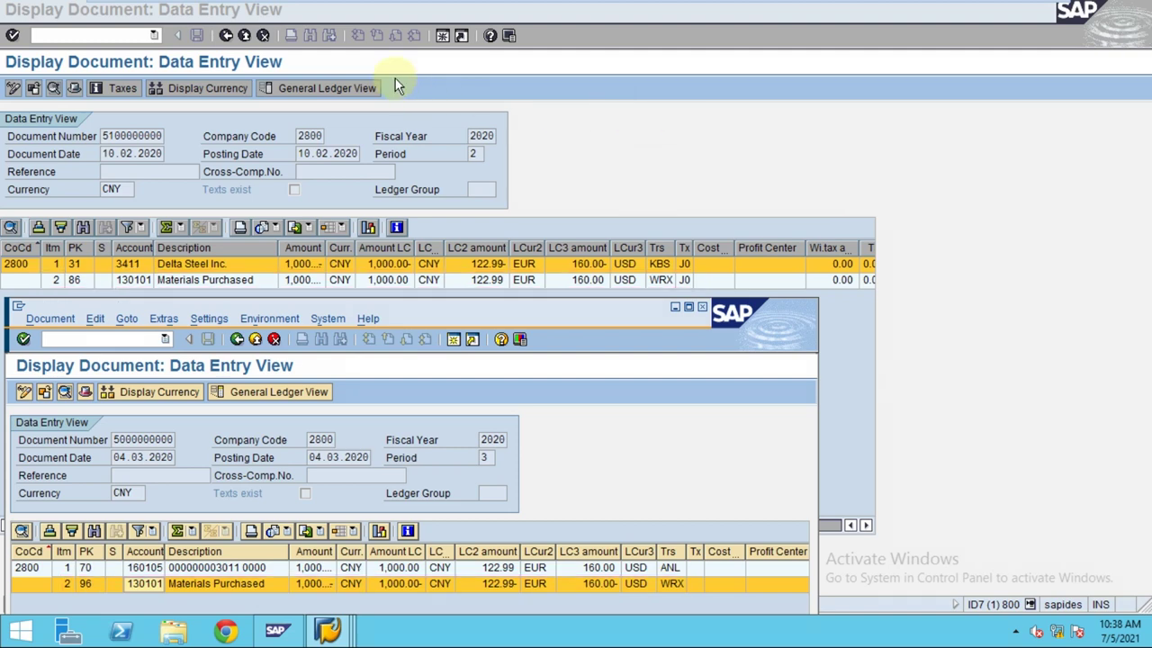
- Open G/L Account Balance Display in a new session and run it for account 130101, company code 2800 and fiscal year 2020
click(441, 36)
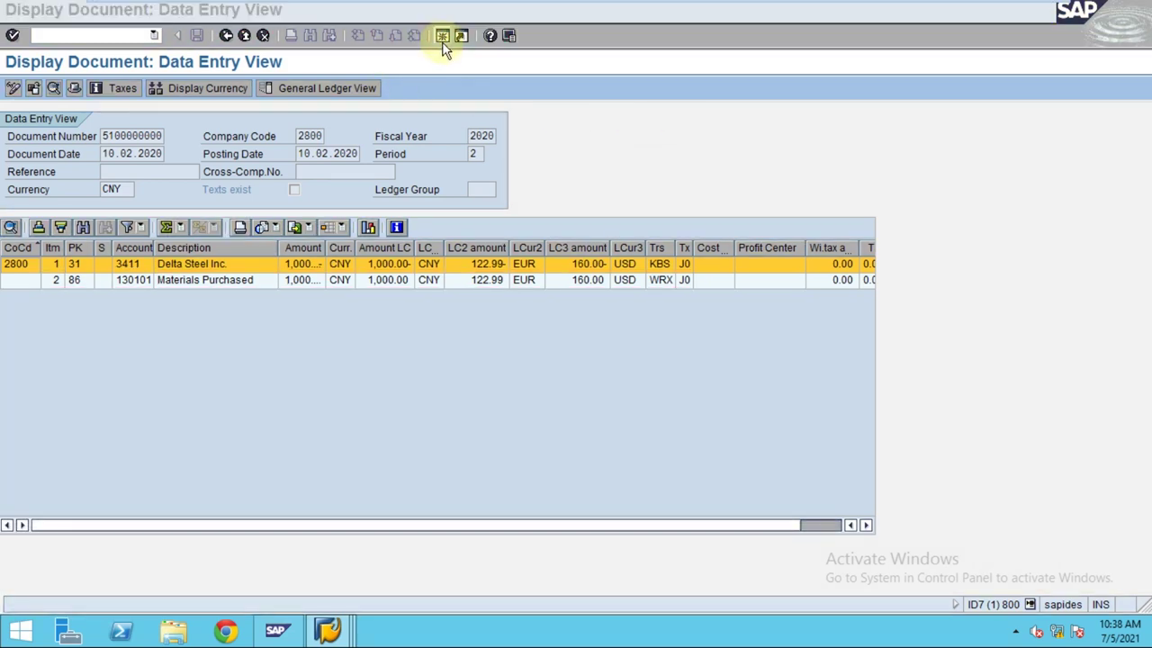
click(441, 42)
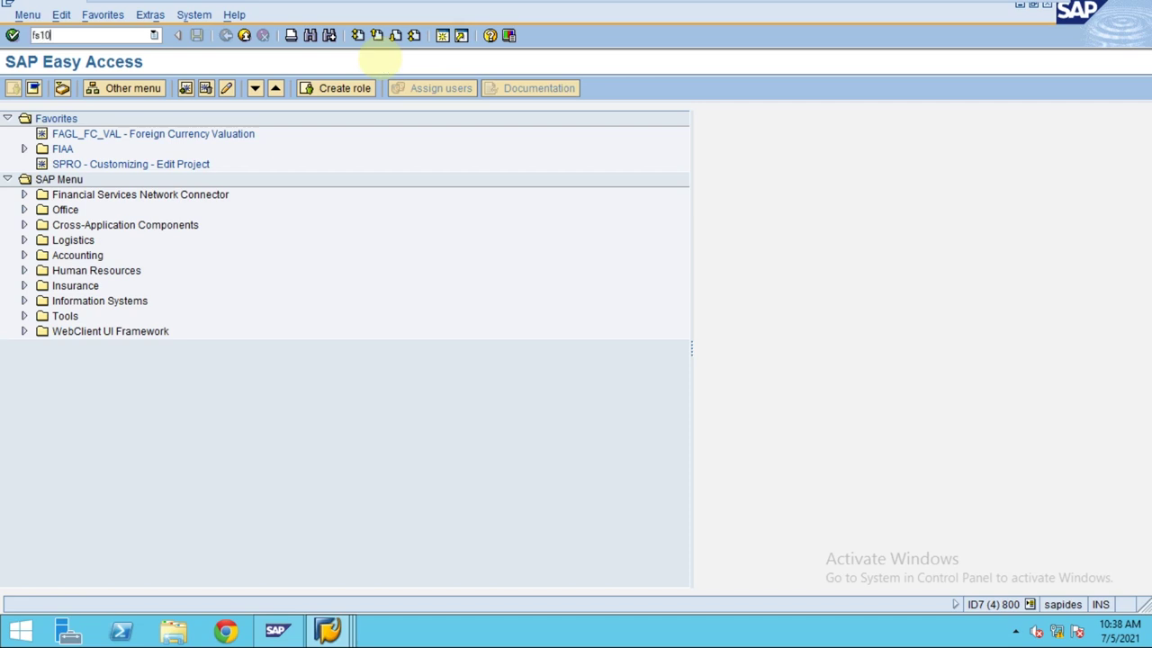
key(Return)
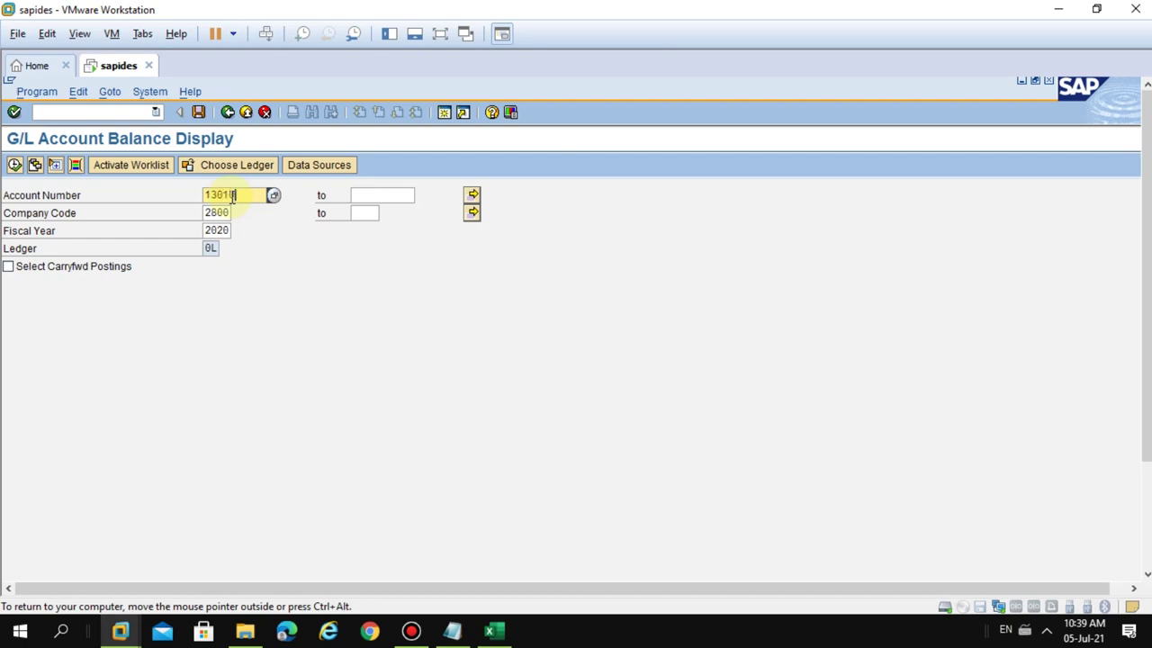
click(15, 166)
- Check the Materials Purchased account in the invoice's accounting document, and rerun the G/L account balance display
key(alt+Tab)
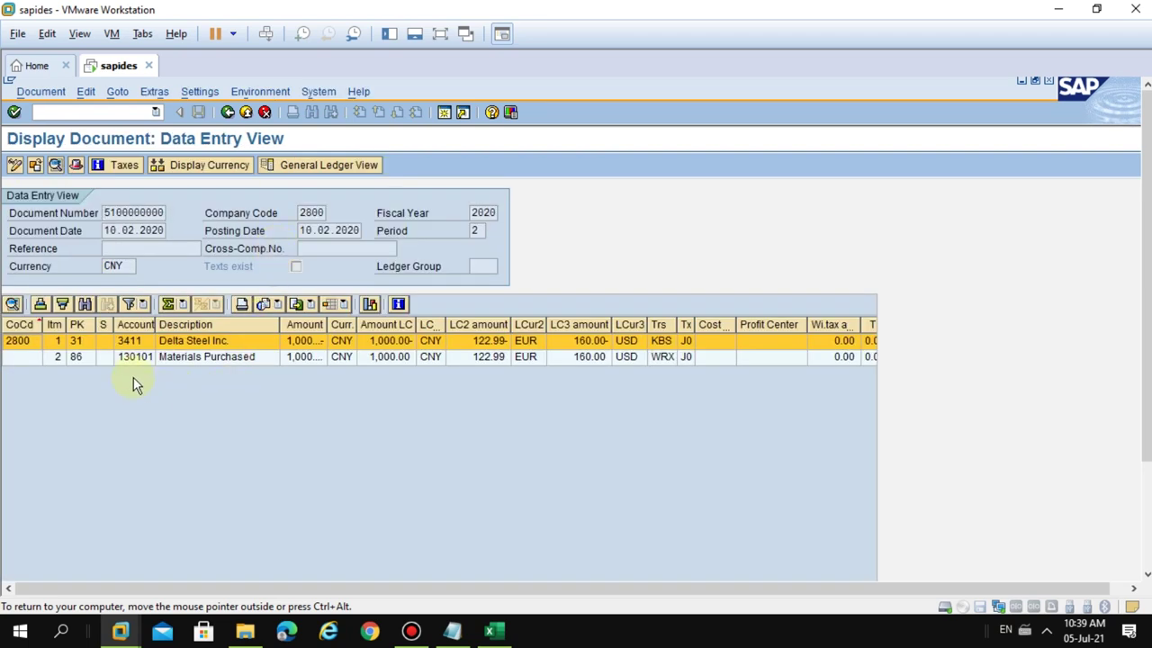
key(alt+Tab)
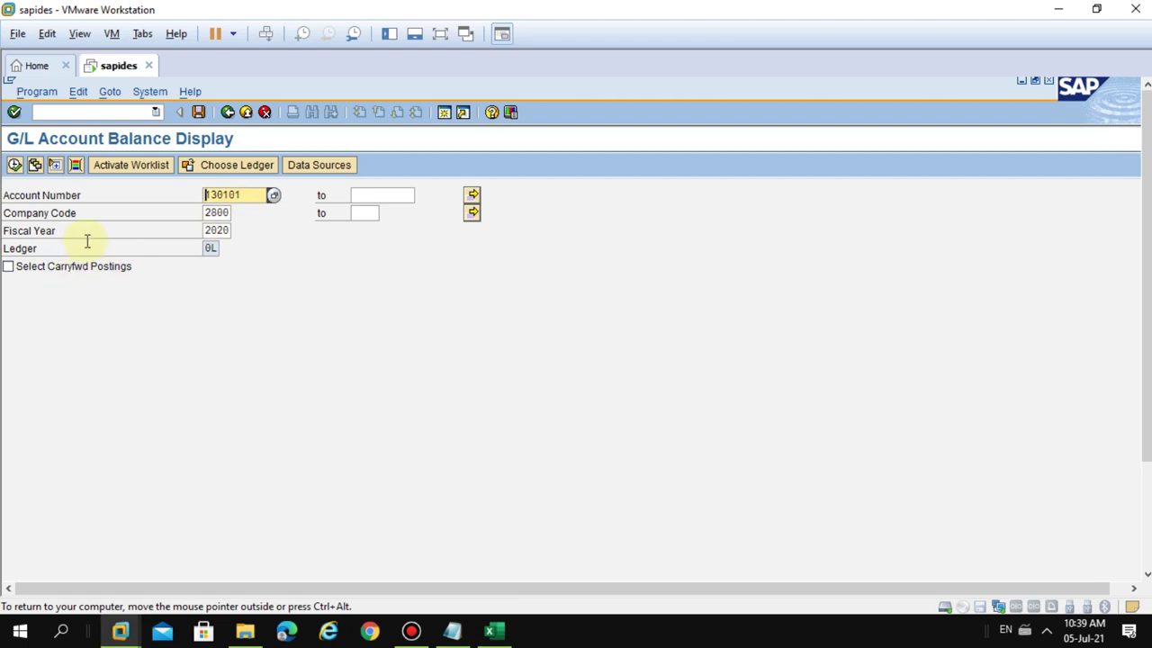
click(13, 167)
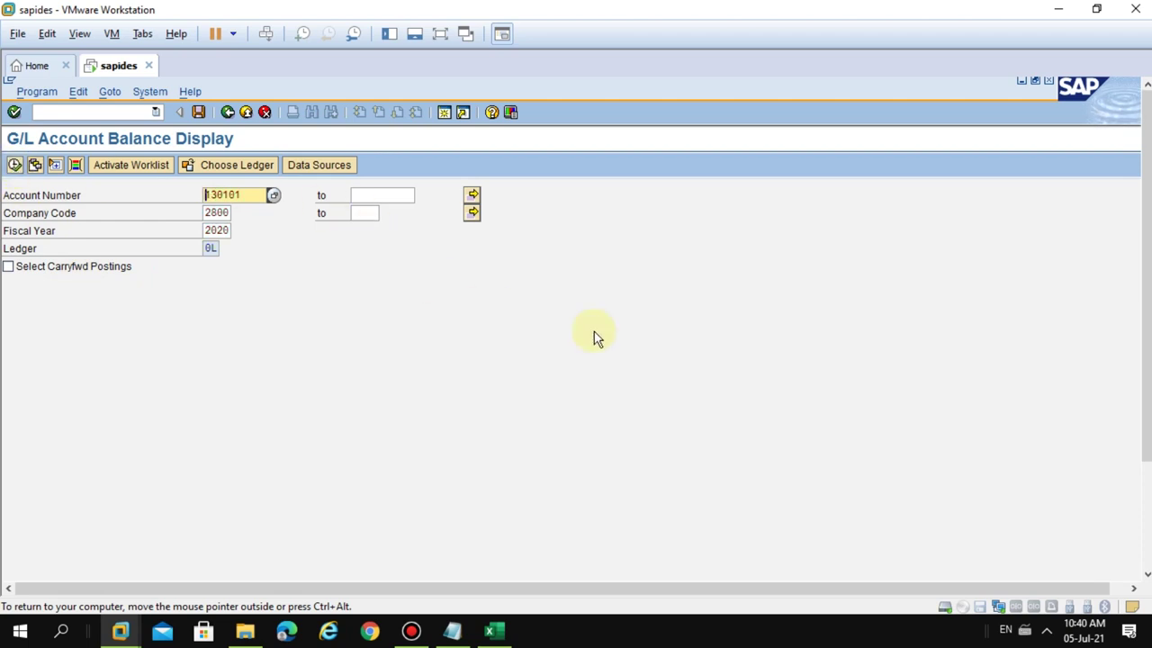
- Include carryforward postings in the G/L balance selection and execute it again
click(1147, 473)
drag(1141, 468, 941, 278)
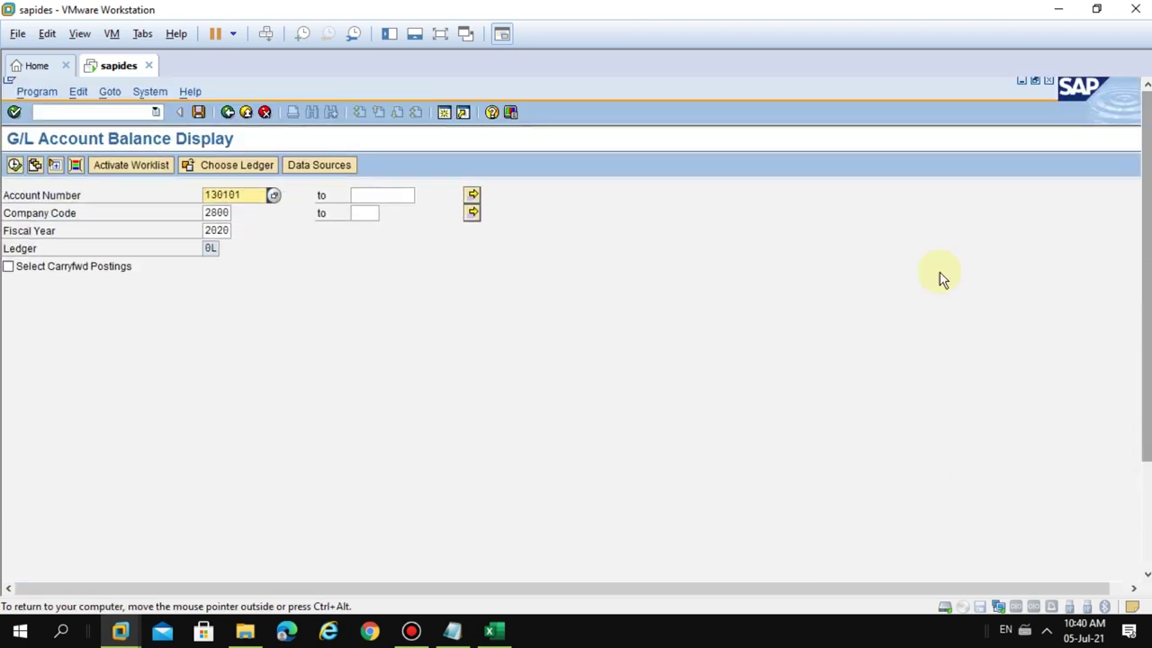
click(26, 267)
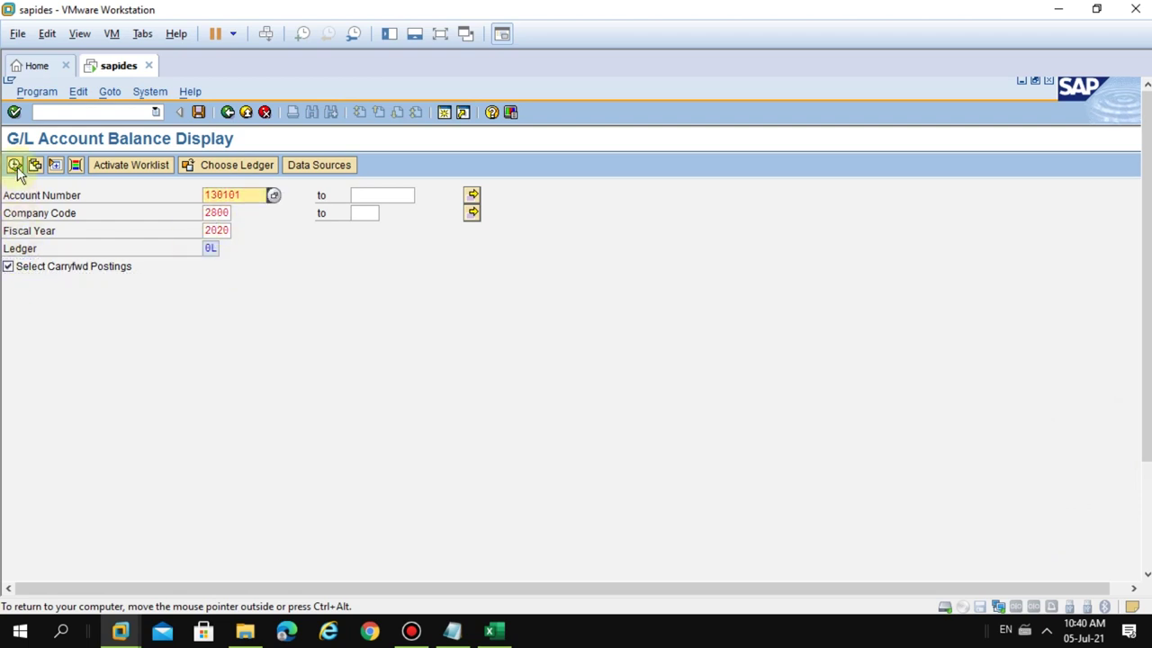
click(16, 168)
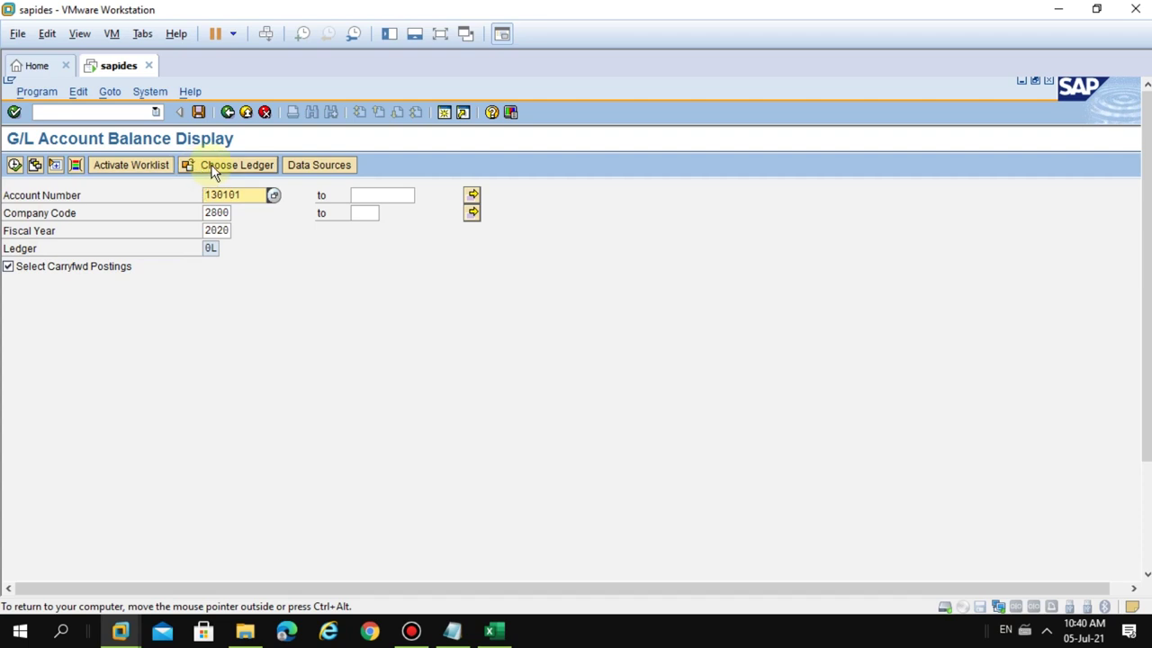
- Expand Accounting, Financial Accounting, General Ledger and Account in the SAP menu, and view the selection screen of FAGLB03 Display Balances (New)
click(228, 113)
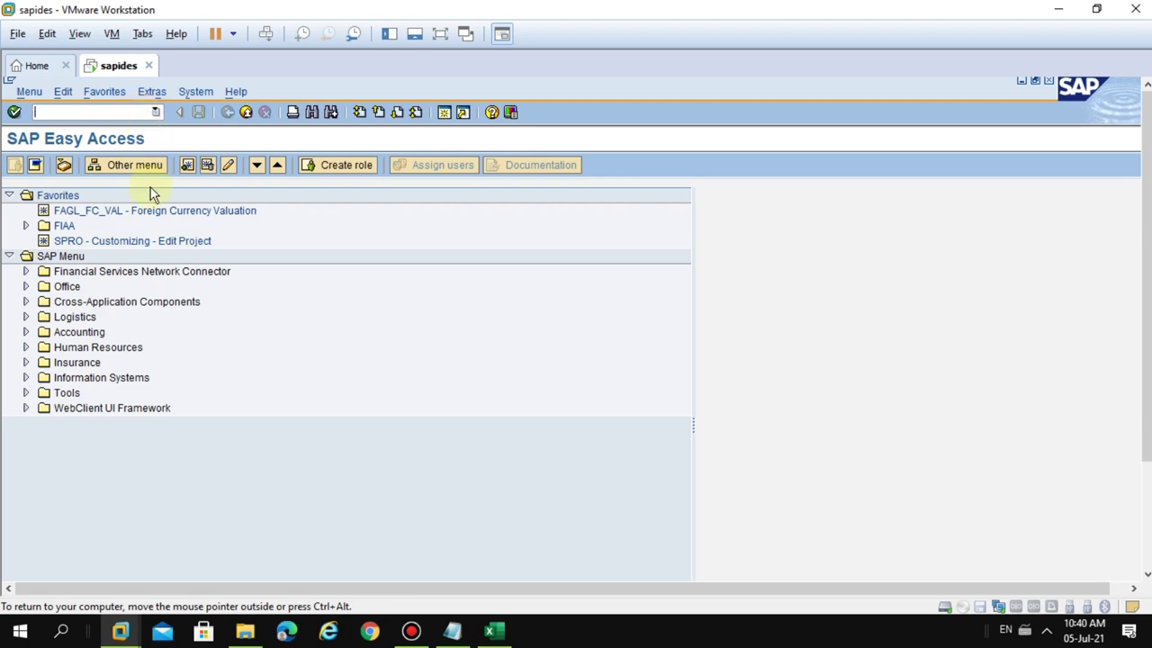
click(59, 332)
click(25, 332)
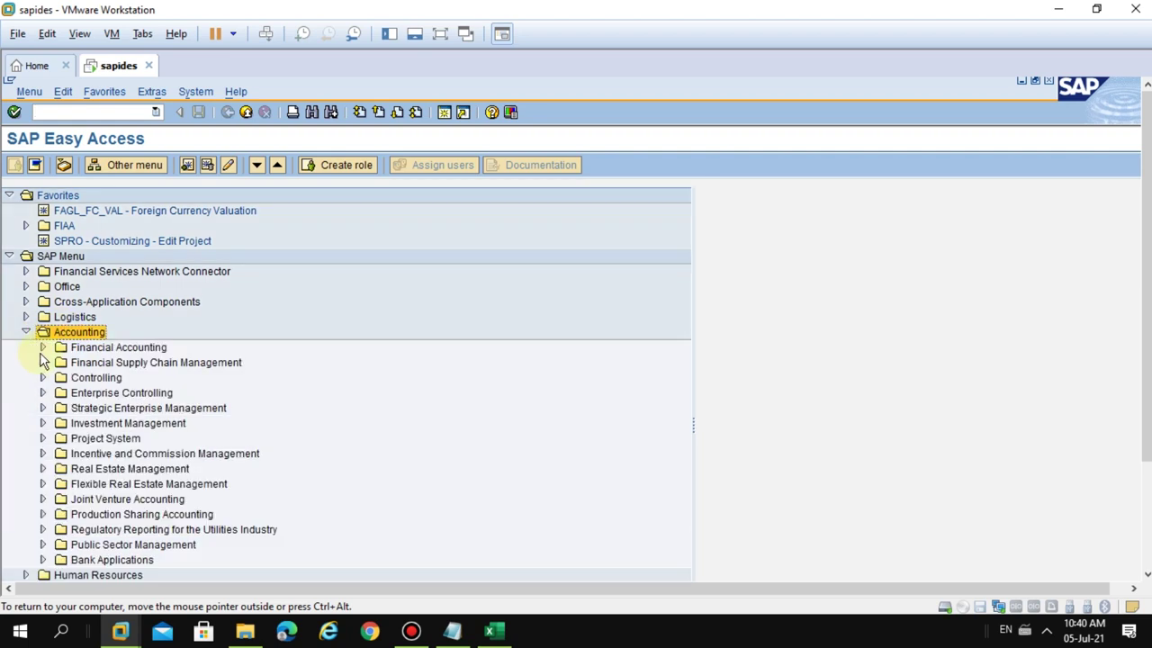
click(42, 347)
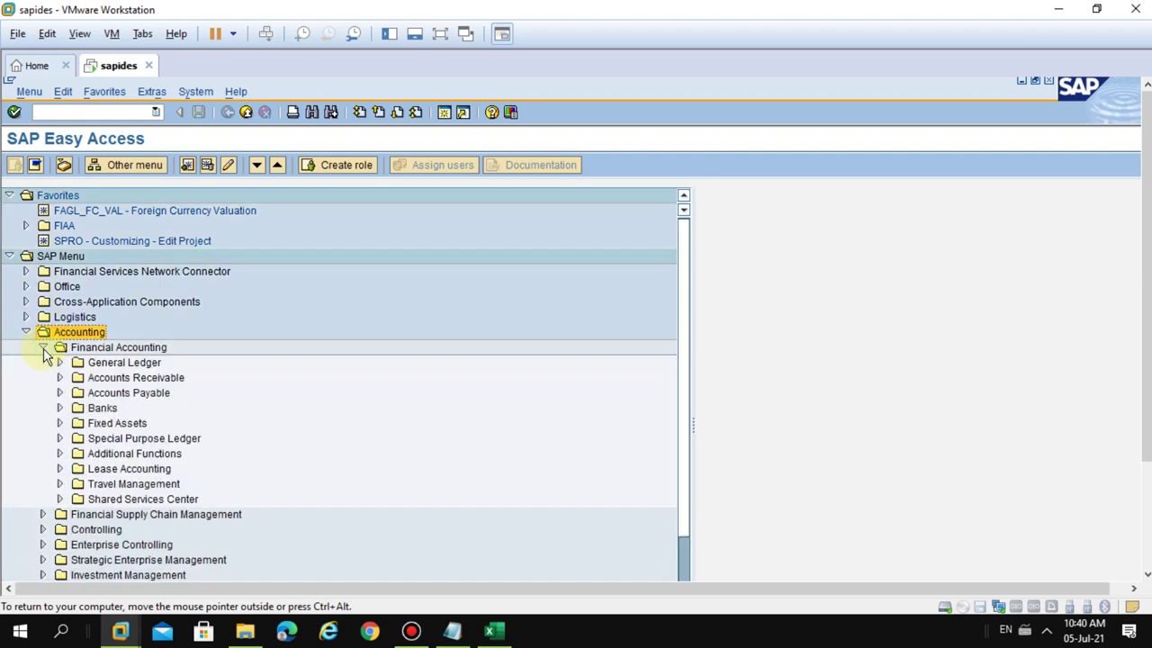
click(59, 363)
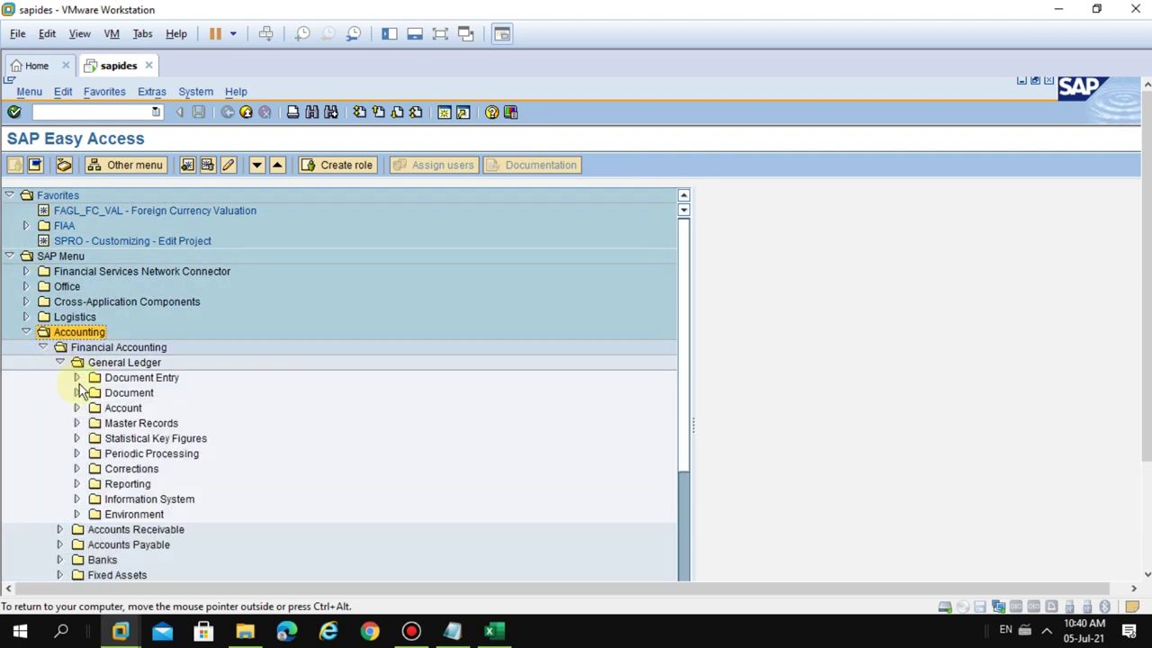
click(76, 408)
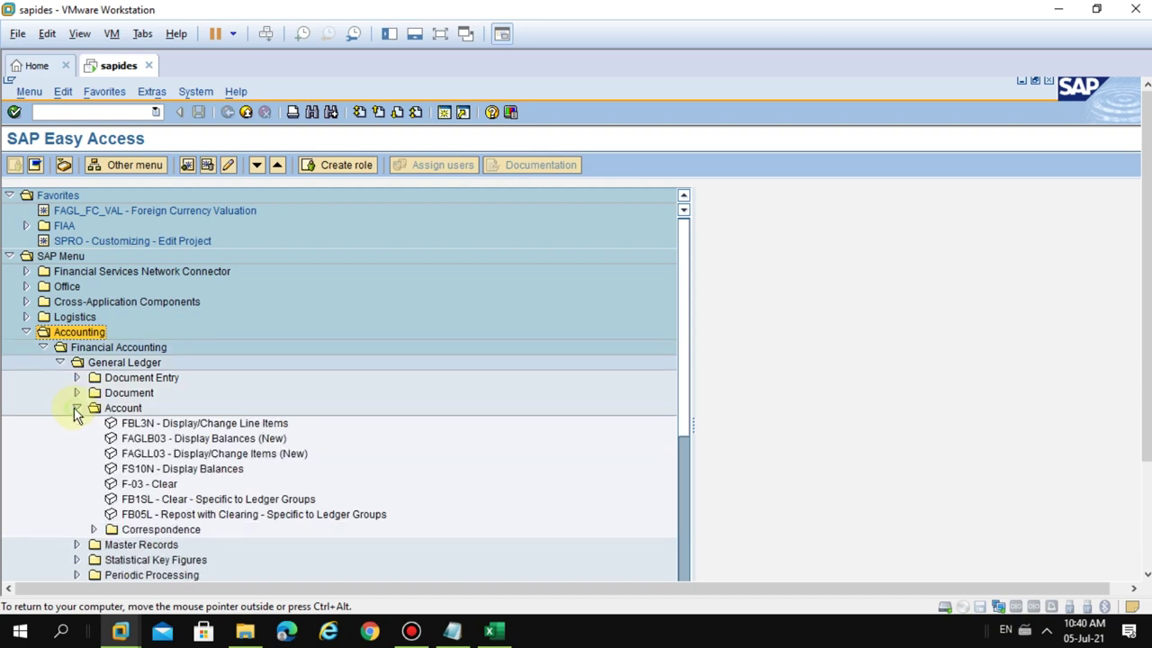
double_click(146, 441)
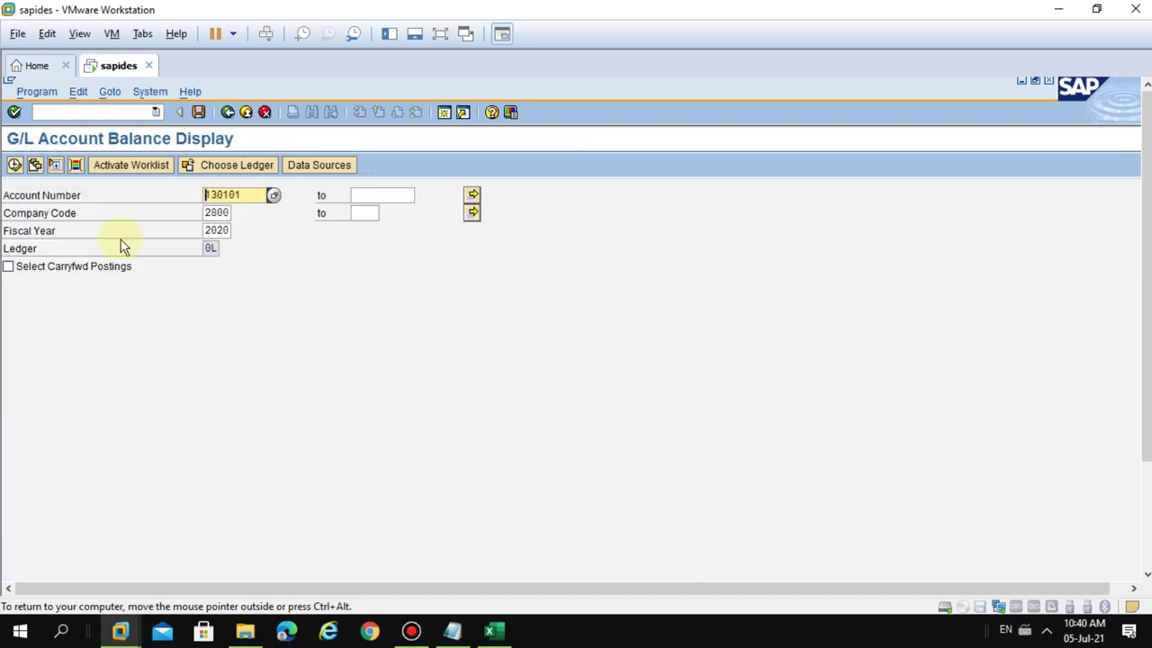
click(225, 113)
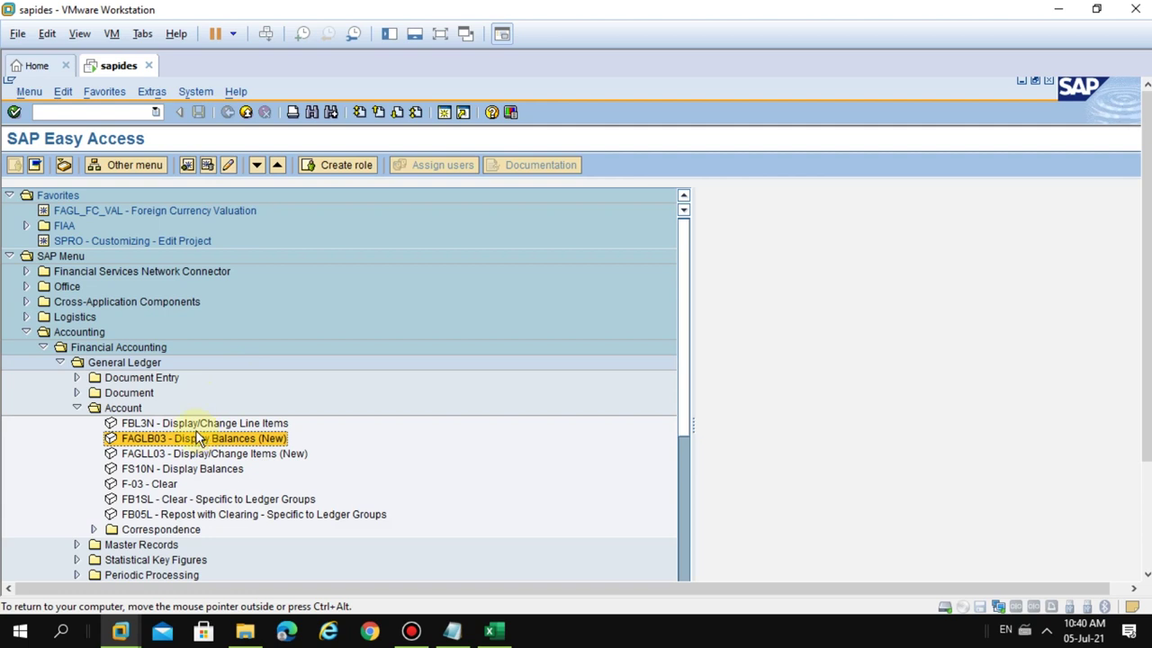
click(196, 429)
double_click(210, 422)
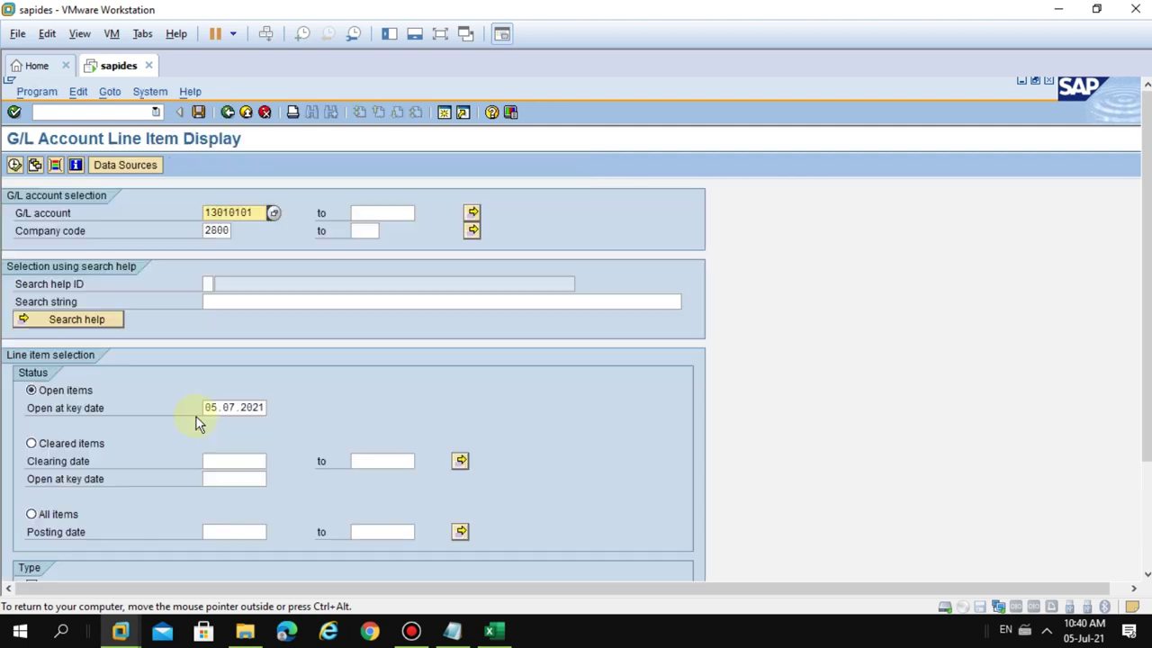
click(228, 113)
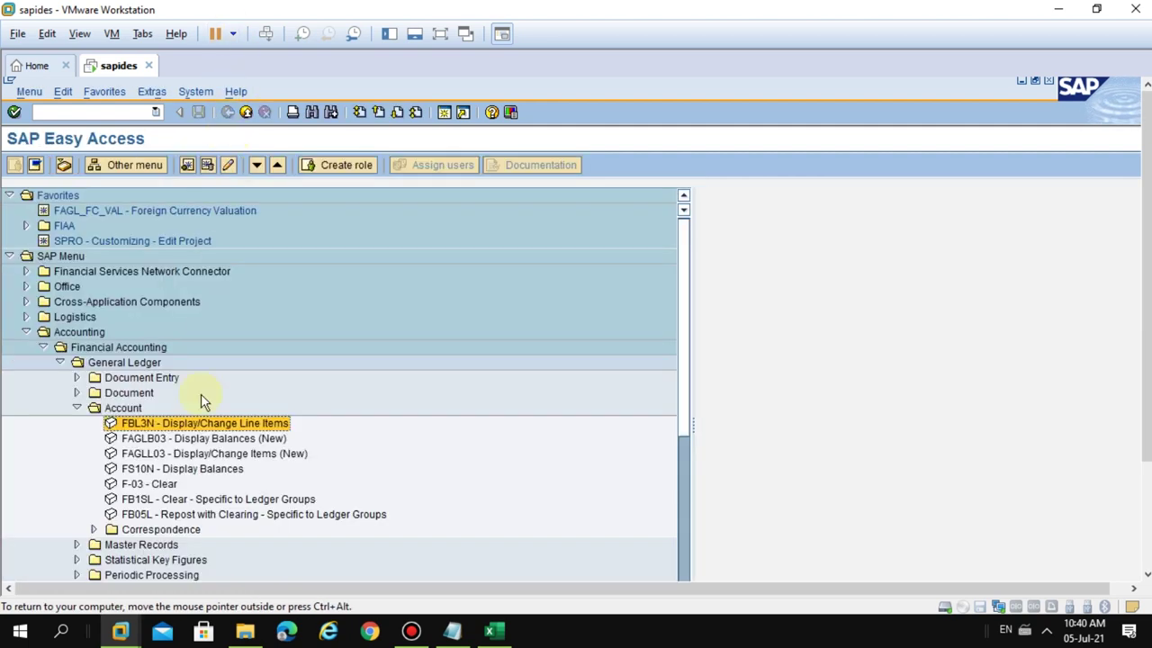
- Run FS10N Display Balances for account 130101, company code 2800 and fiscal year 2020
double_click(180, 466)
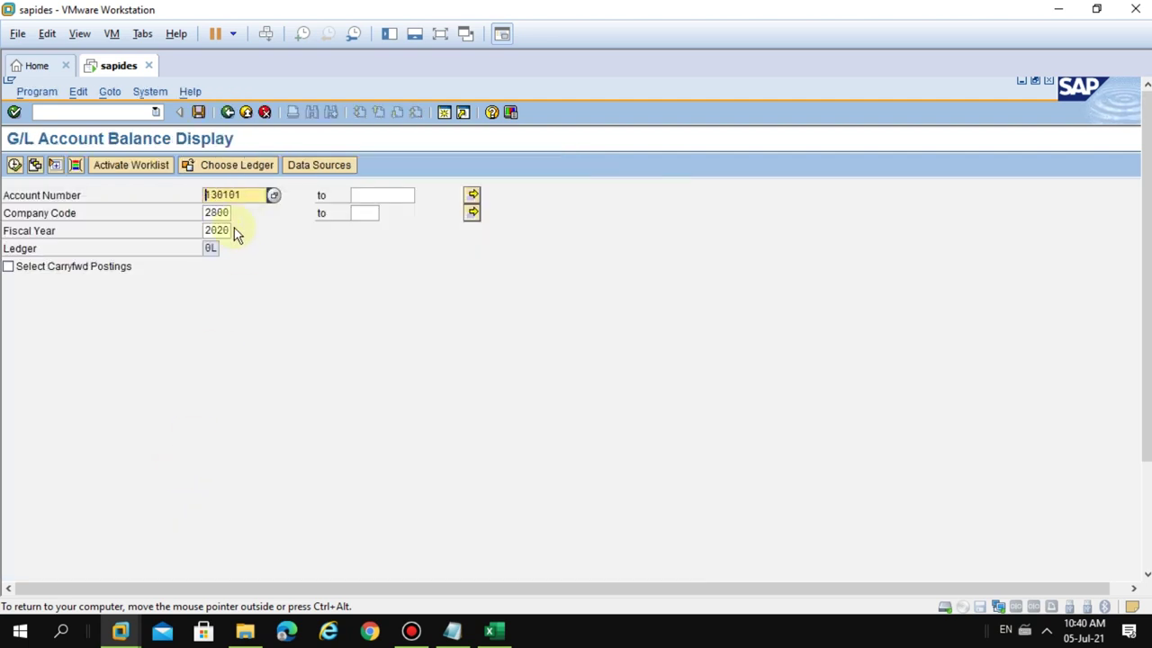
click(16, 166)
click(1146, 501)
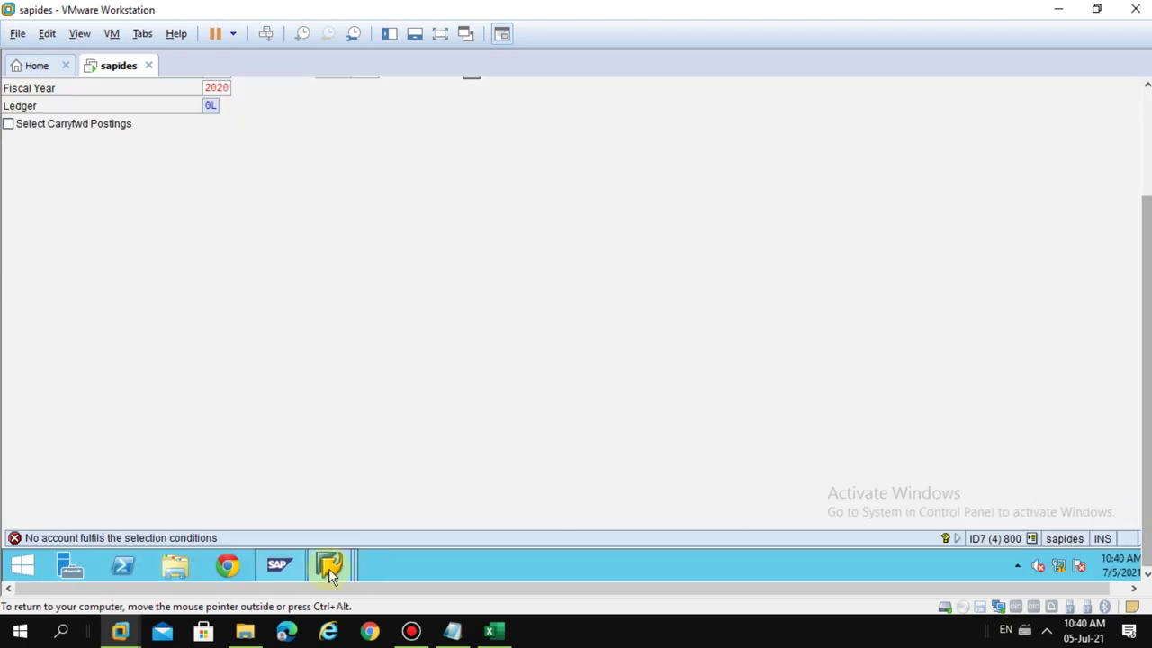
click(1146, 144)
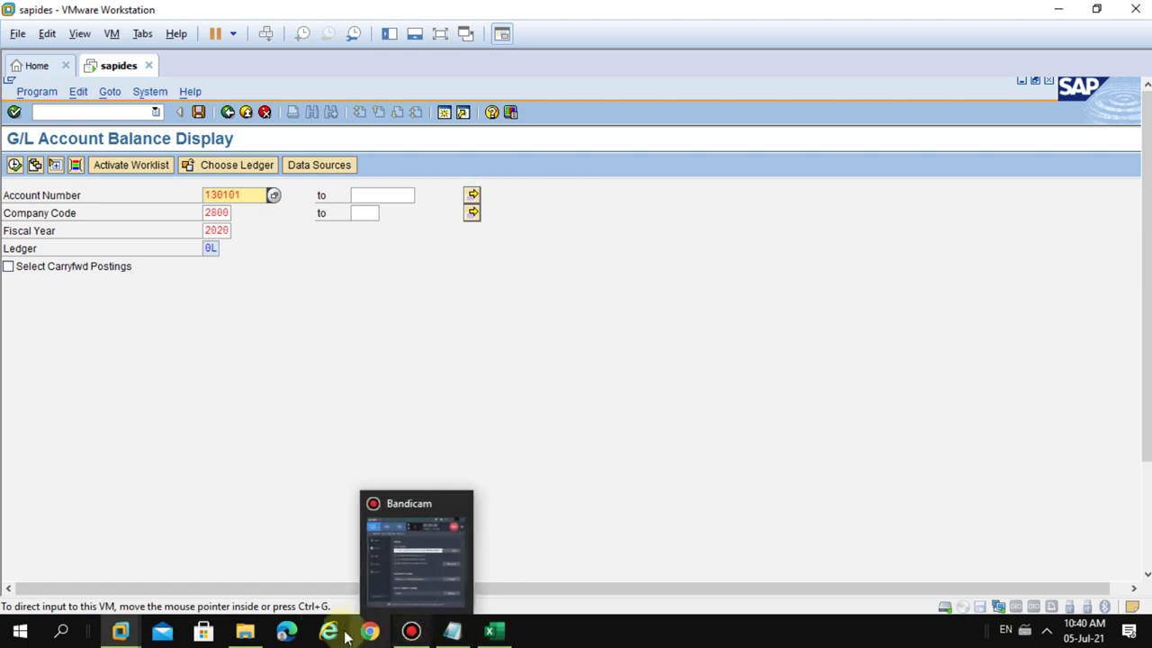
- Show the virtual machine in full screen and check the company code and account in the goods receipt's accounting document
click(441, 36)
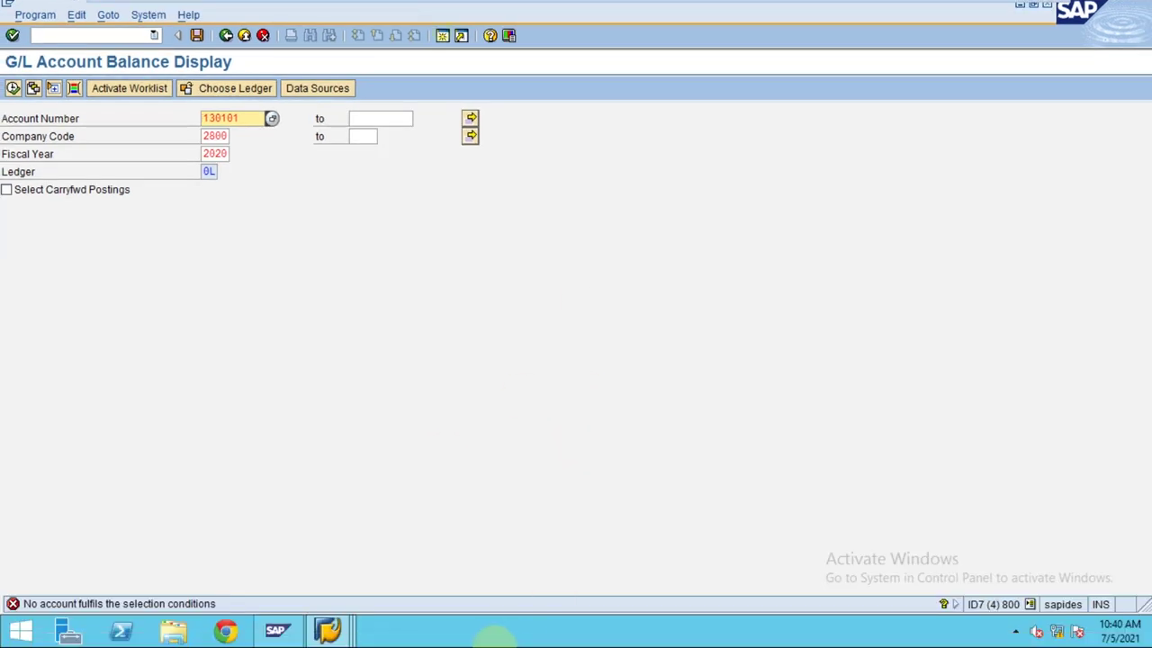
mouse_move(330, 625)
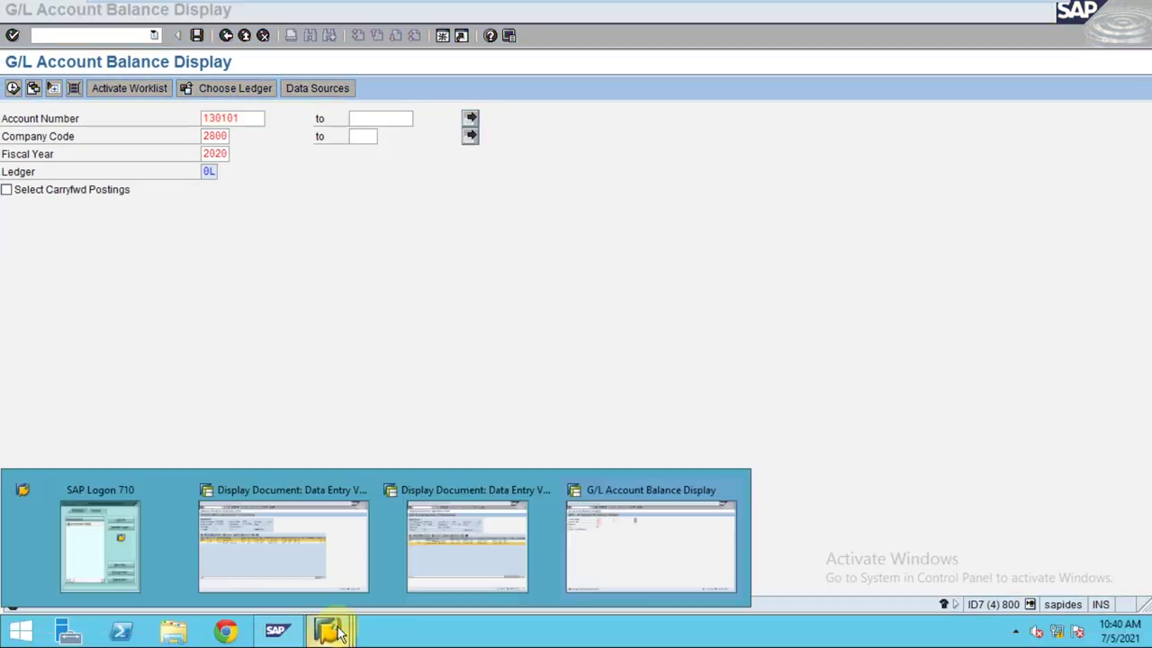
click(439, 552)
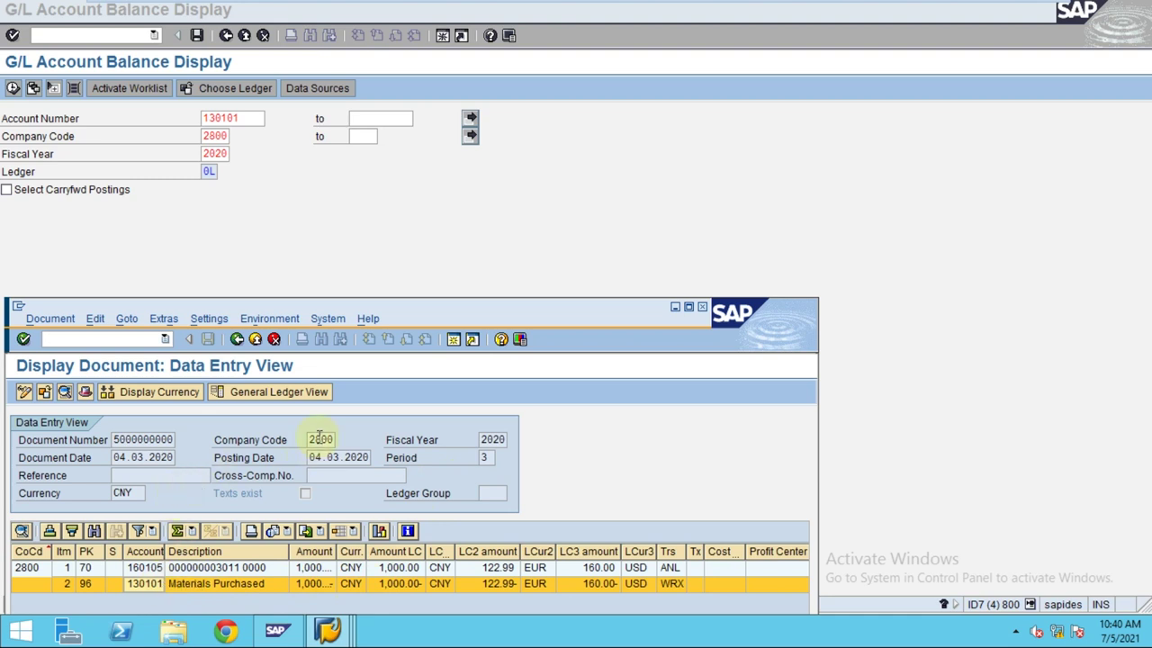
key(F3)
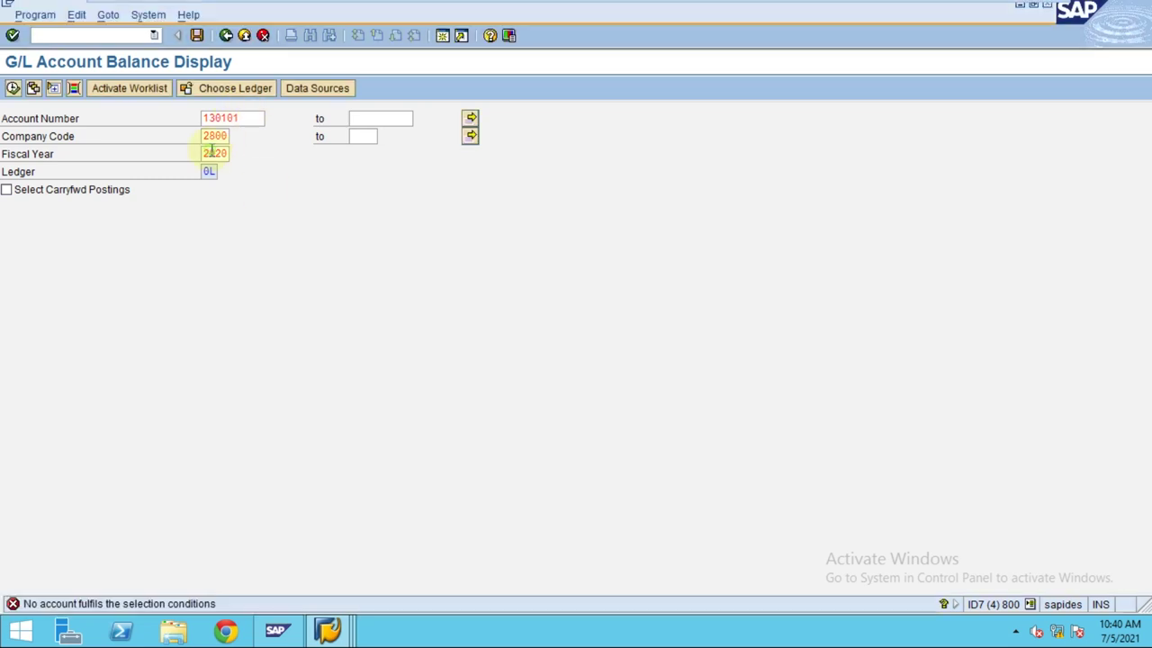
- Set the ledger to L5 (IAS) and execute the G/L account balance display again
click(219, 89)
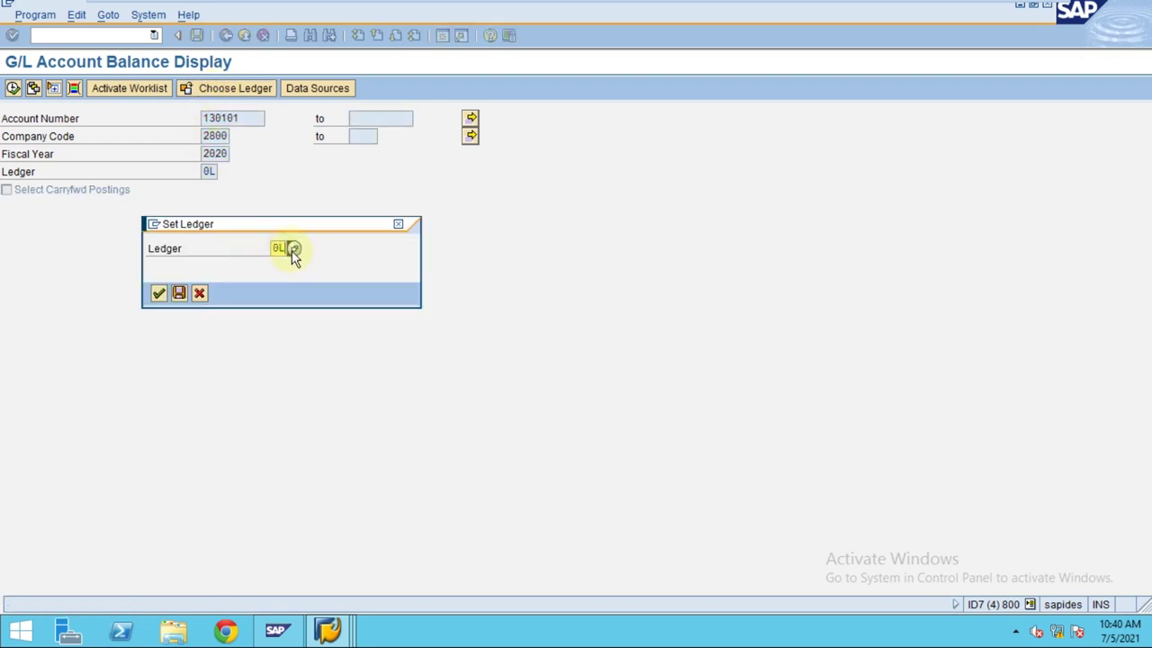
click(293, 250)
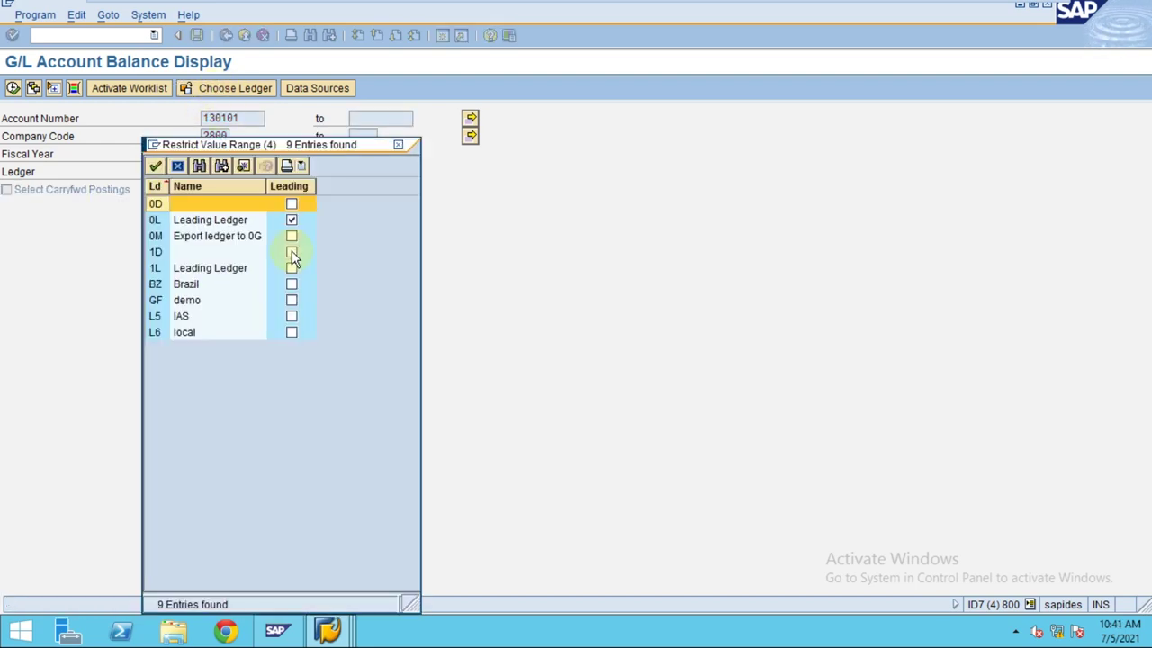
click(205, 223)
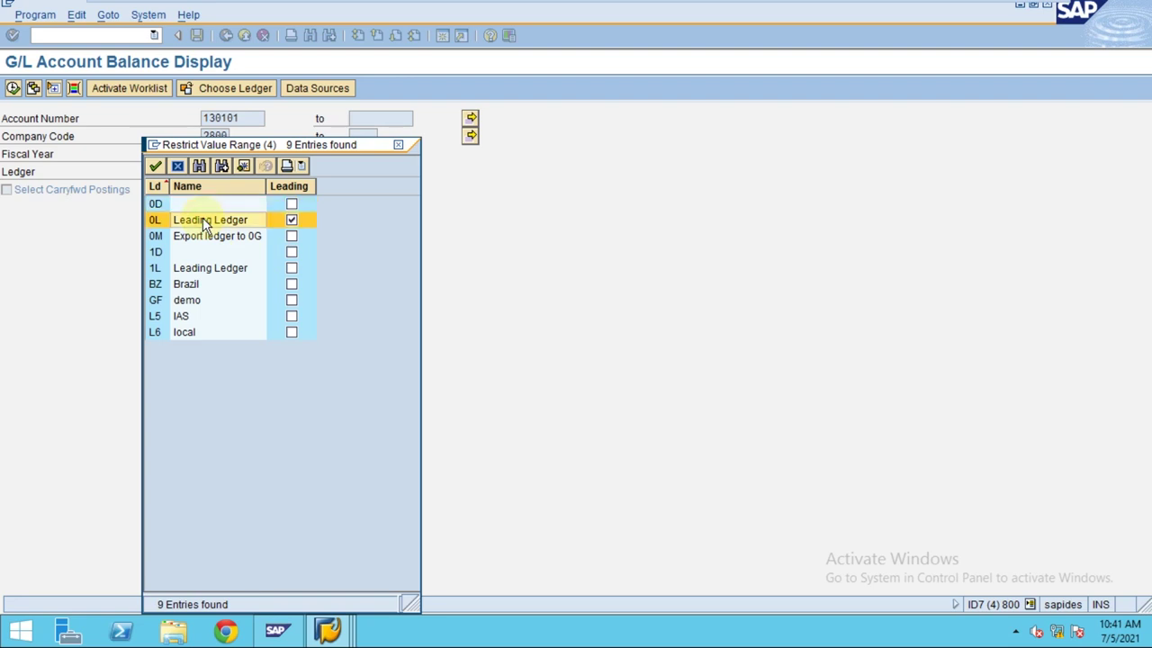
click(198, 321)
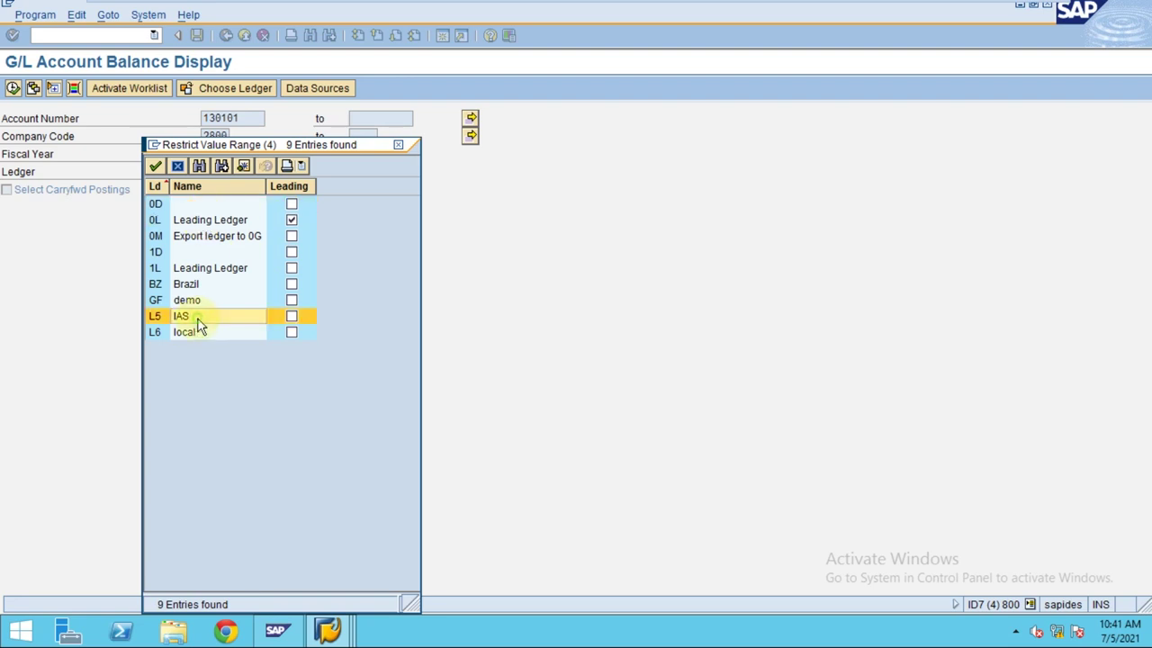
double_click(198, 320)
key(Return)
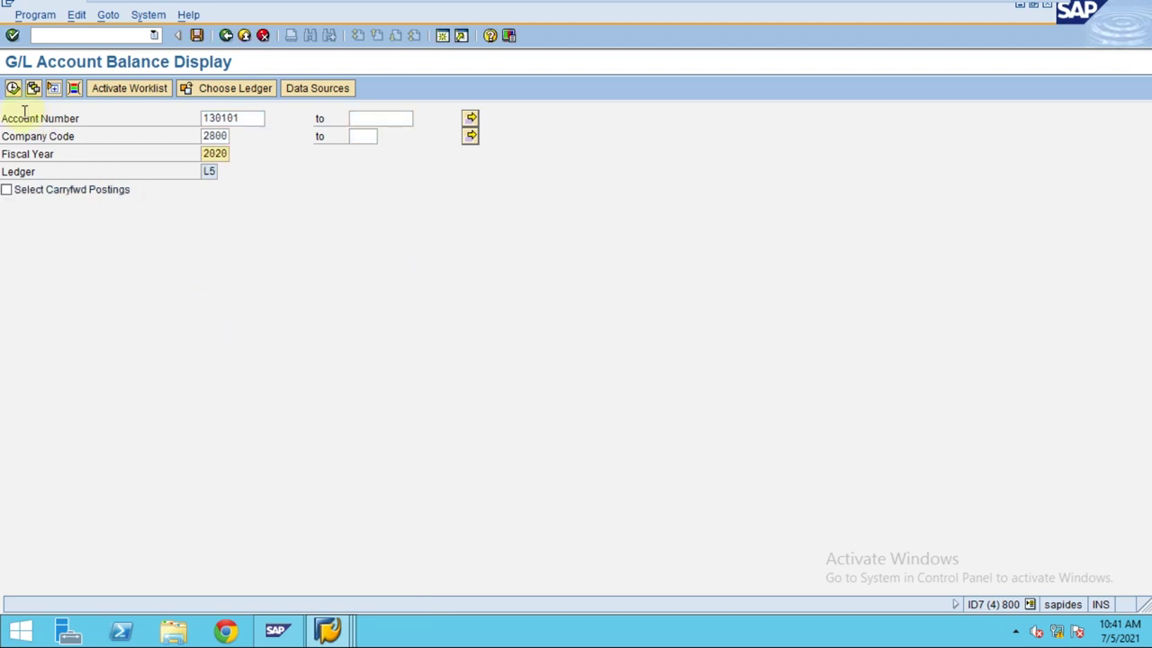
click(12, 87)
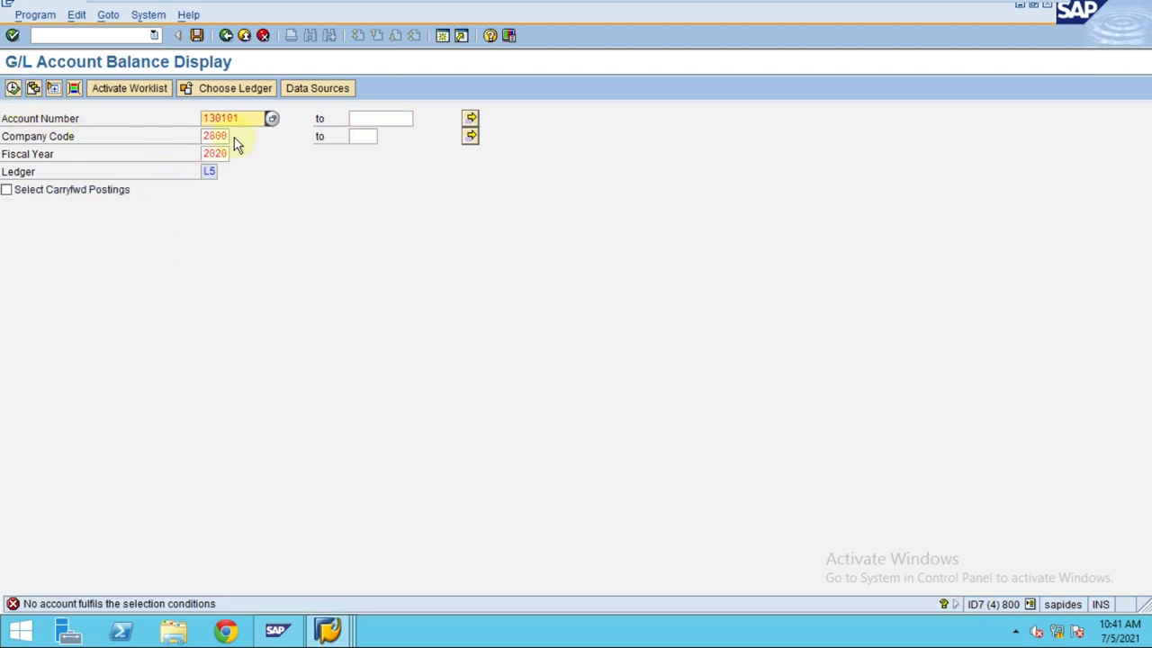
- Read the long text of the status message, and leave the G/L account balance display
click(59, 605)
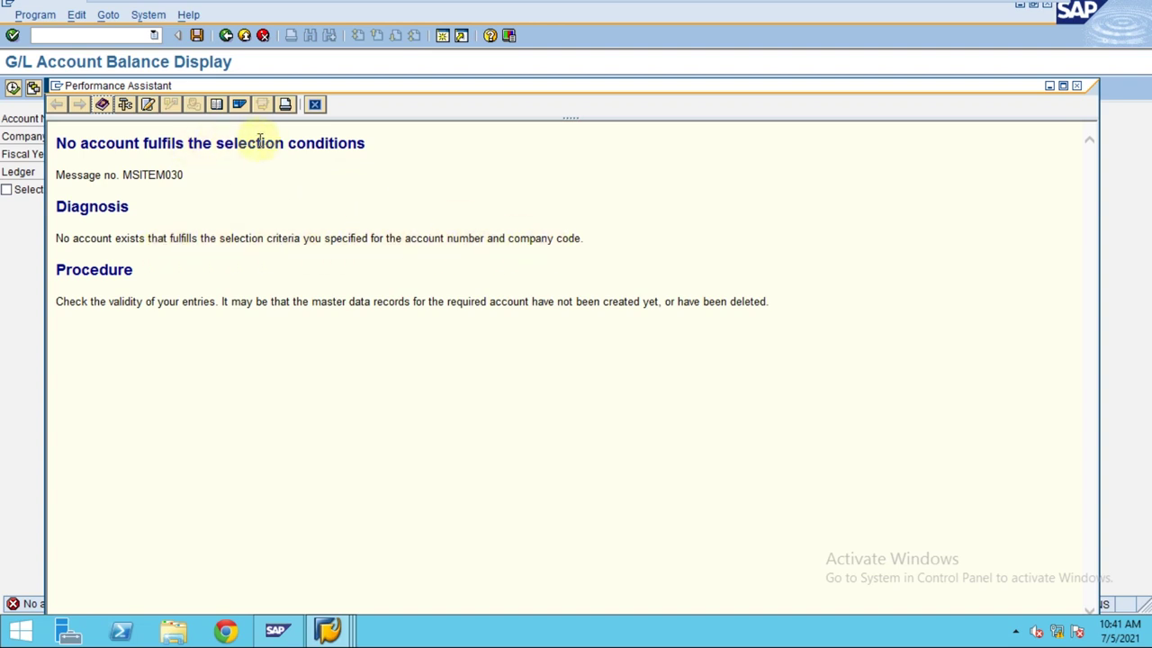
click(314, 105)
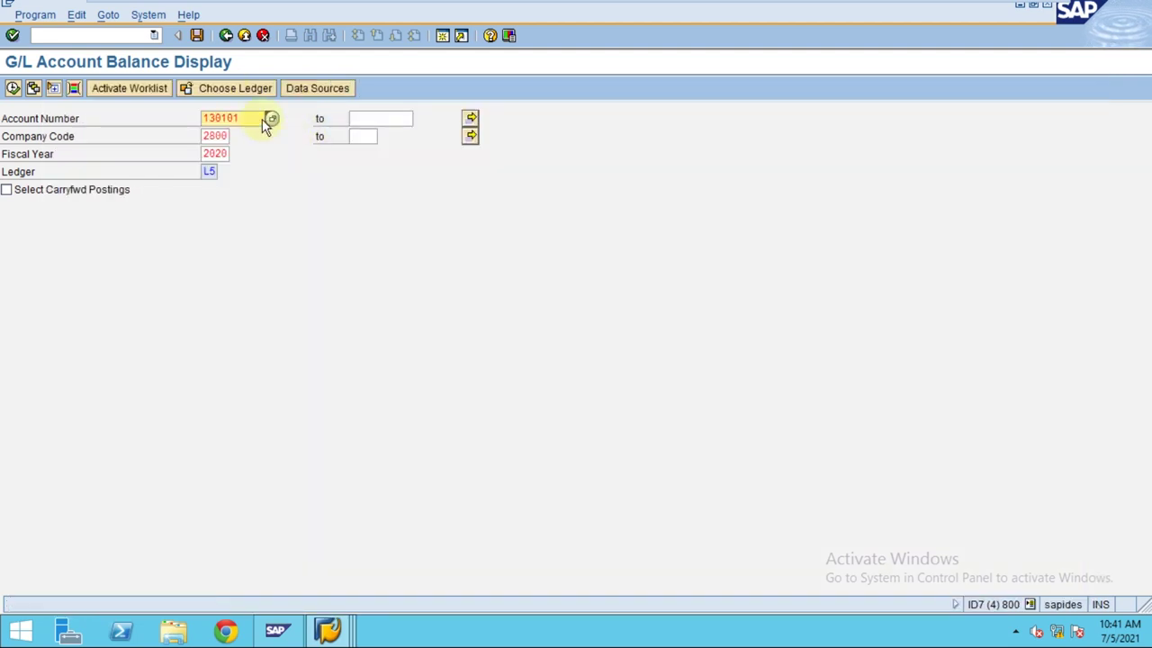
click(226, 38)
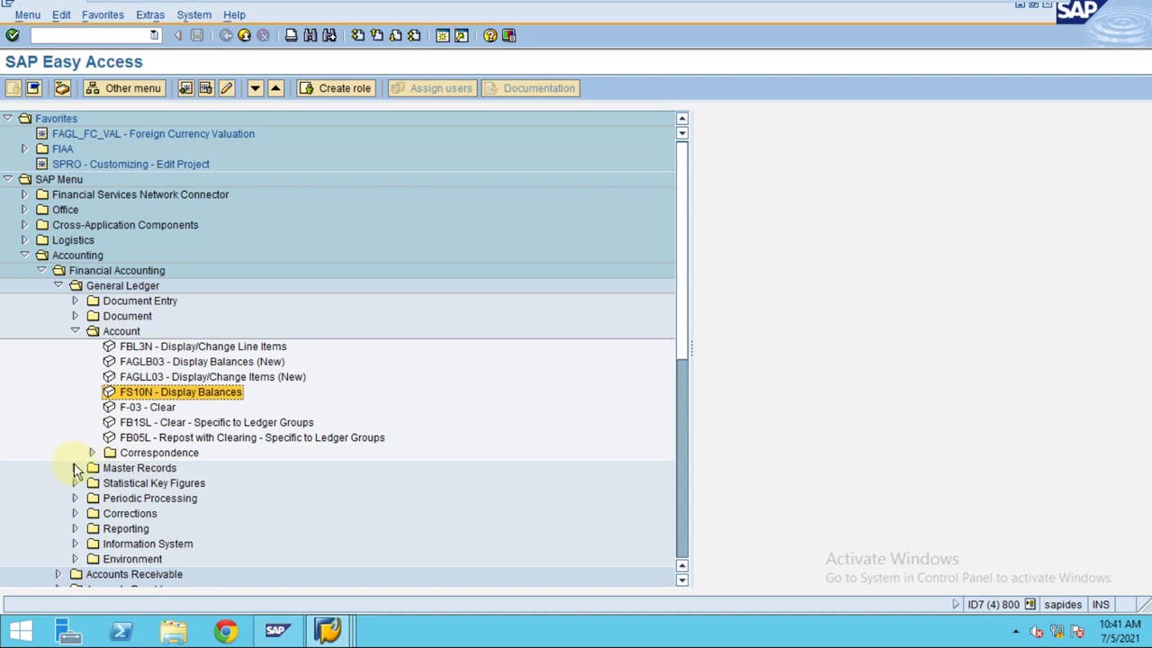
- View the header data screen of FB05L Repost with Clearing - Specific to Ledger Groups, and return to the SAP menu
click(155, 409)
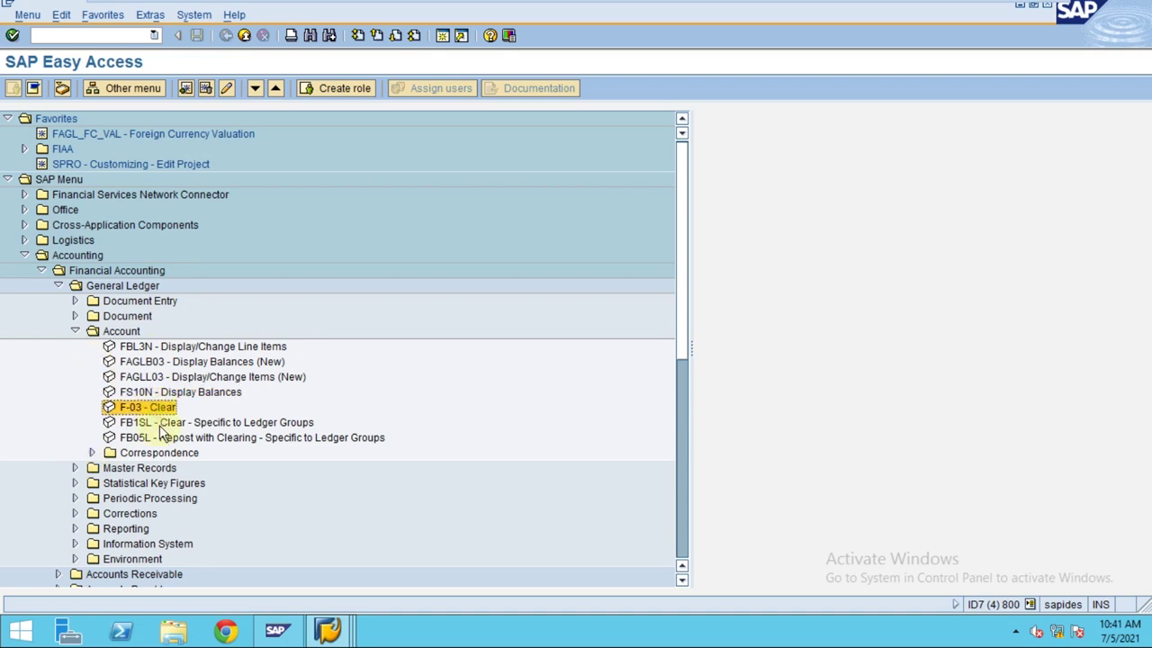
click(177, 425)
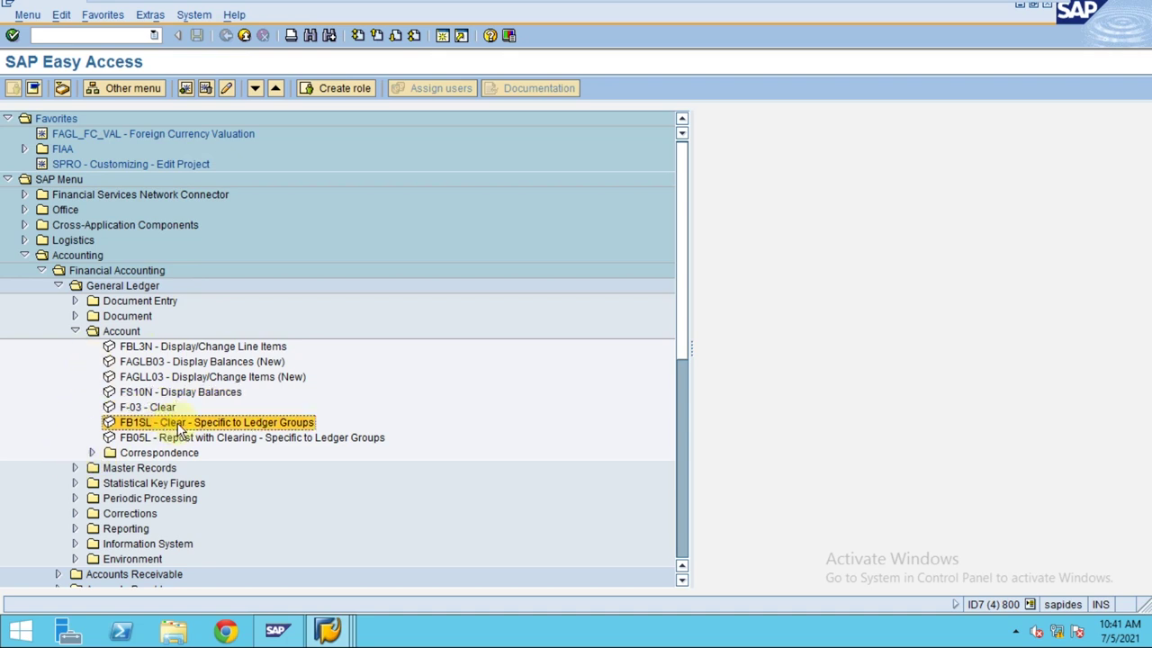
click(179, 439)
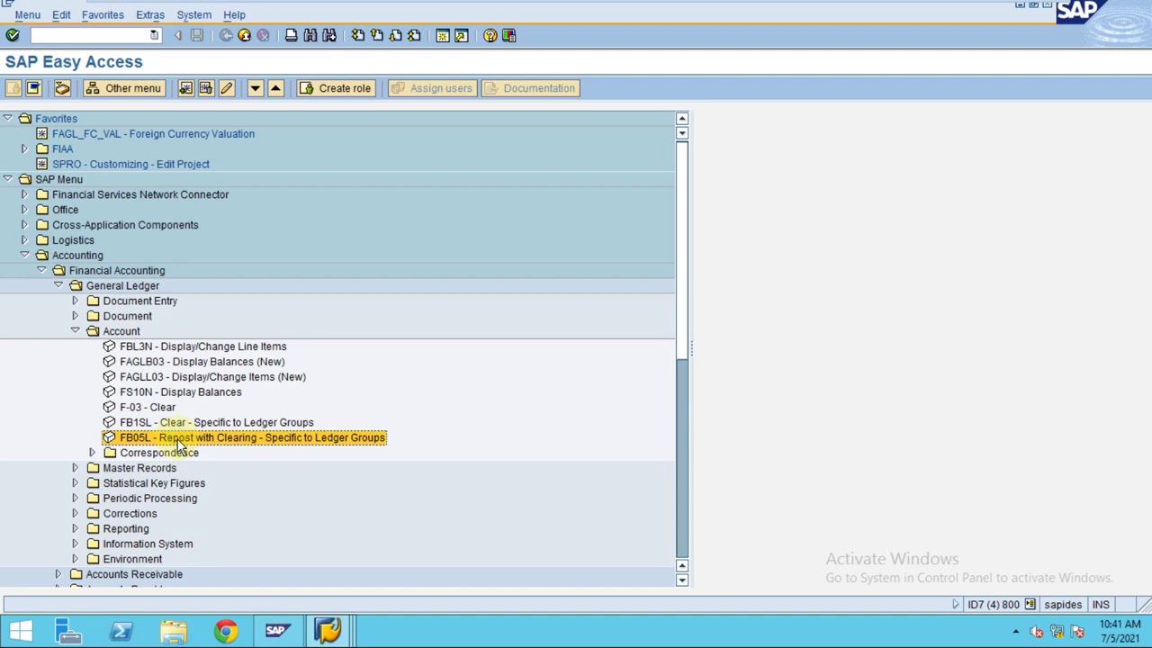
double_click(179, 439)
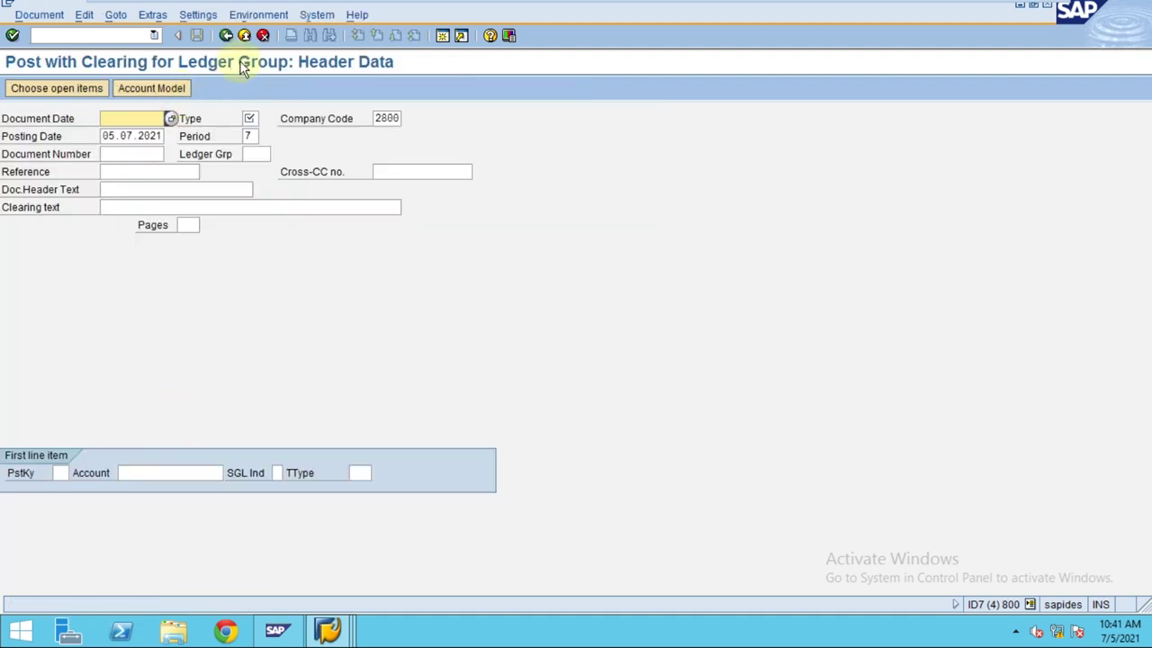
click(244, 35)
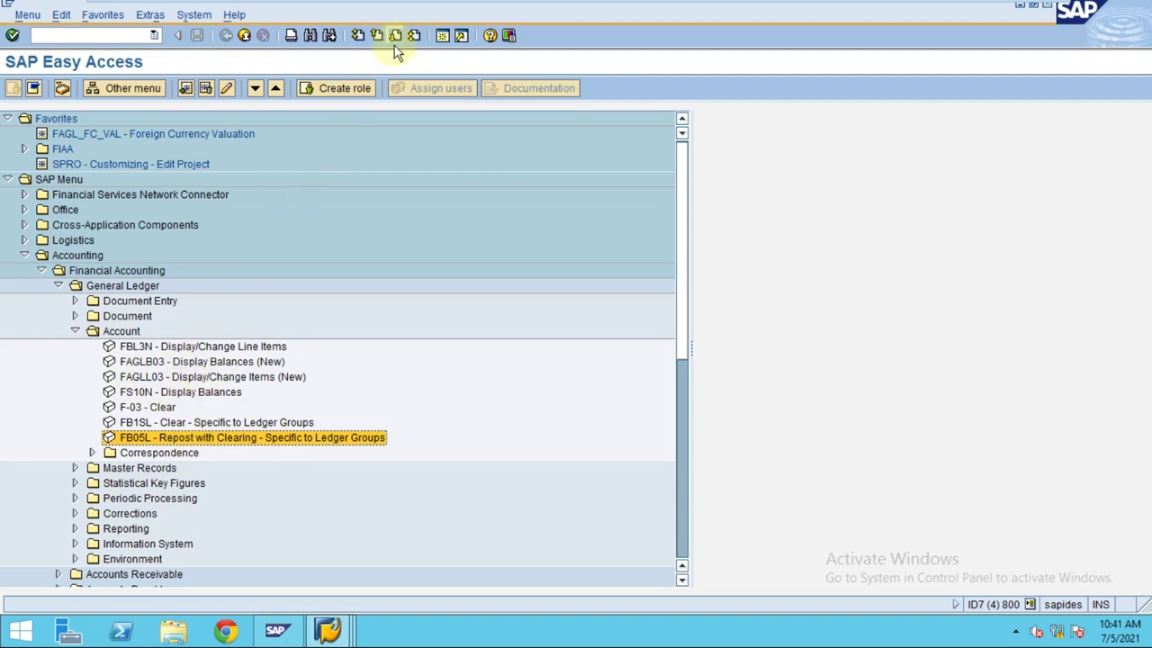
mouse_move(511, 6)
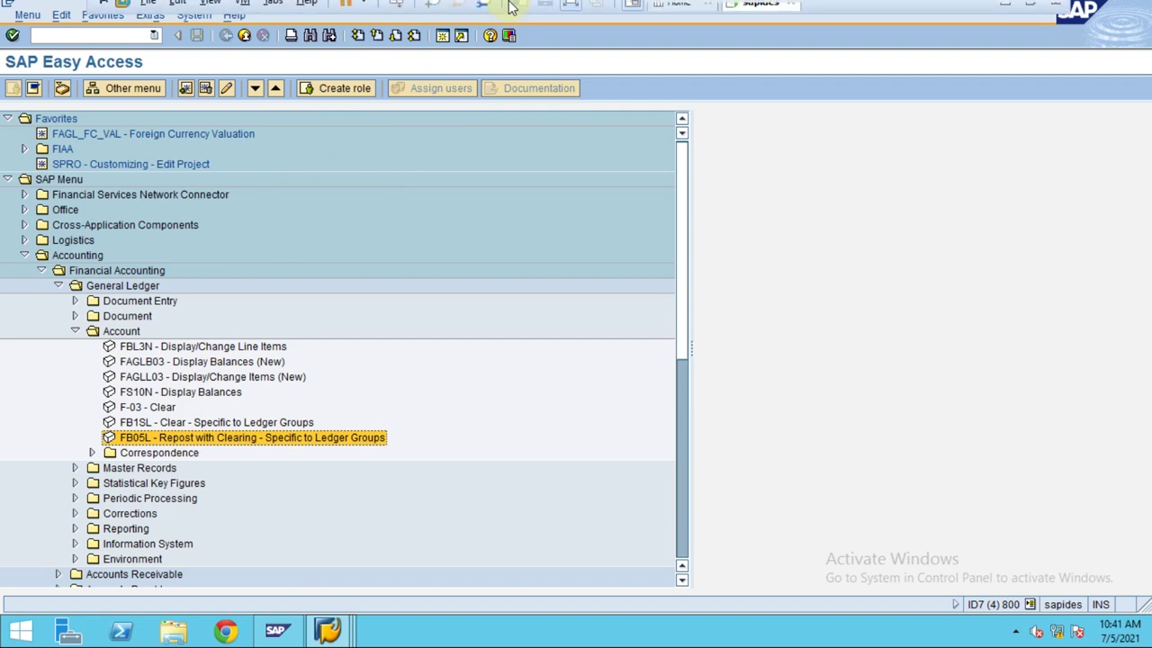
click(653, 13)
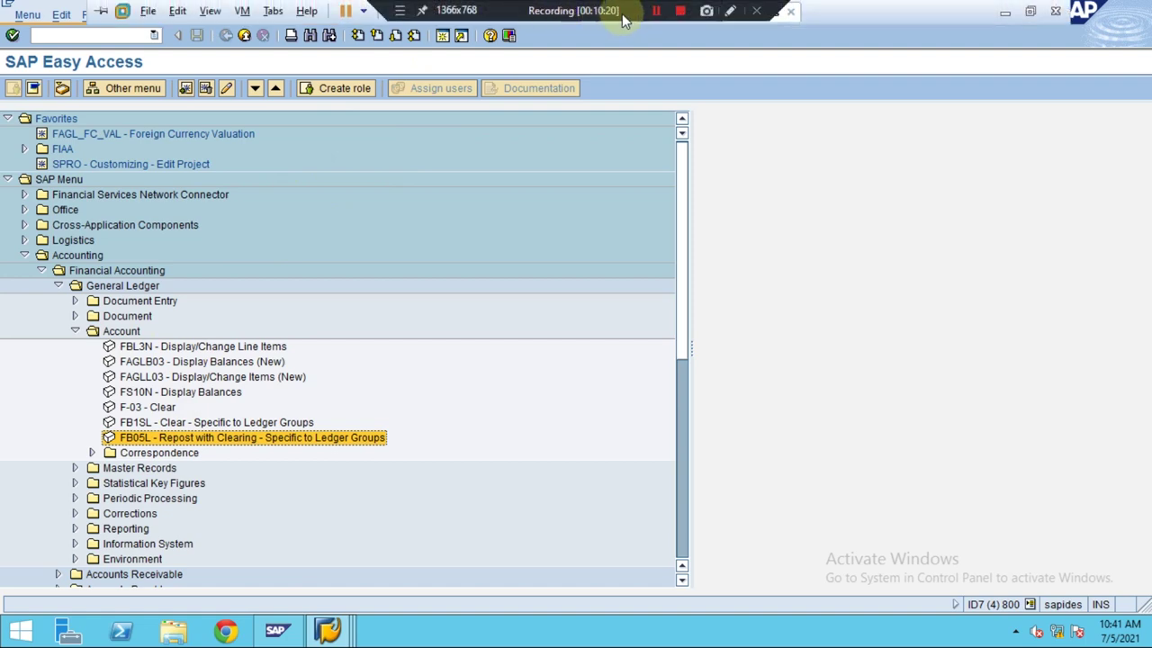